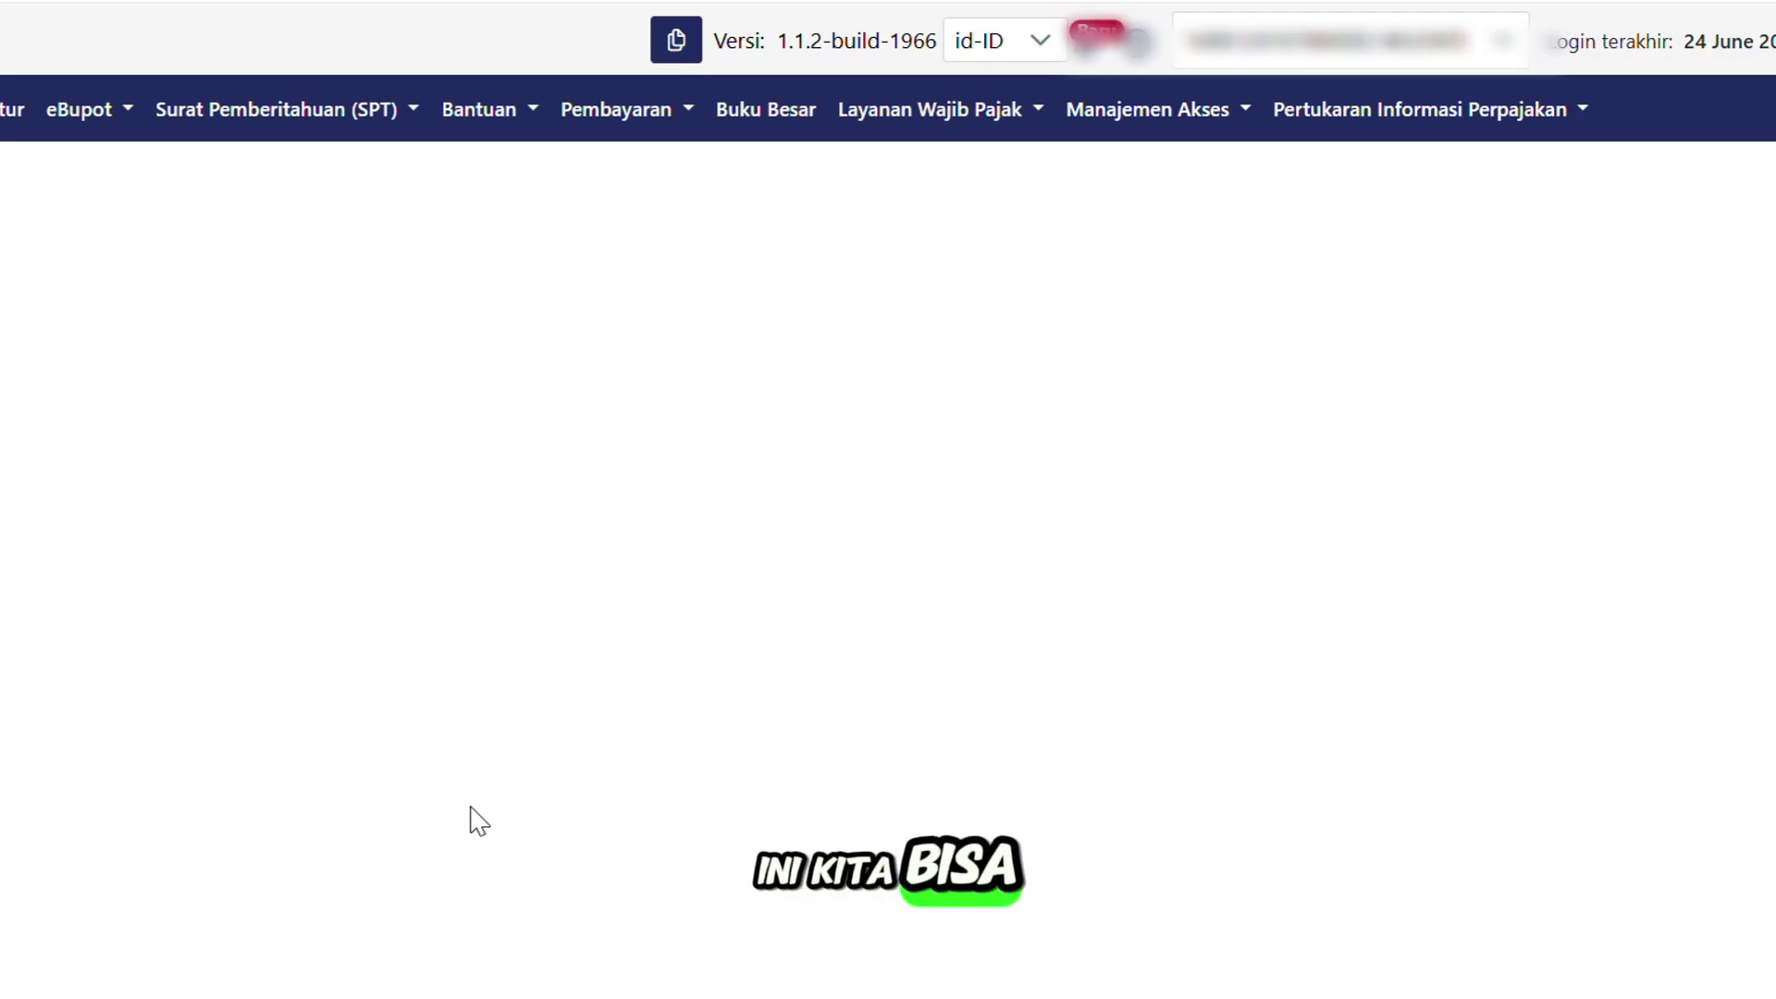
# Switch the account selector to act on behalf of the taxpayer entity under Wajib Pajak.
pyautogui.click(1445, 59)
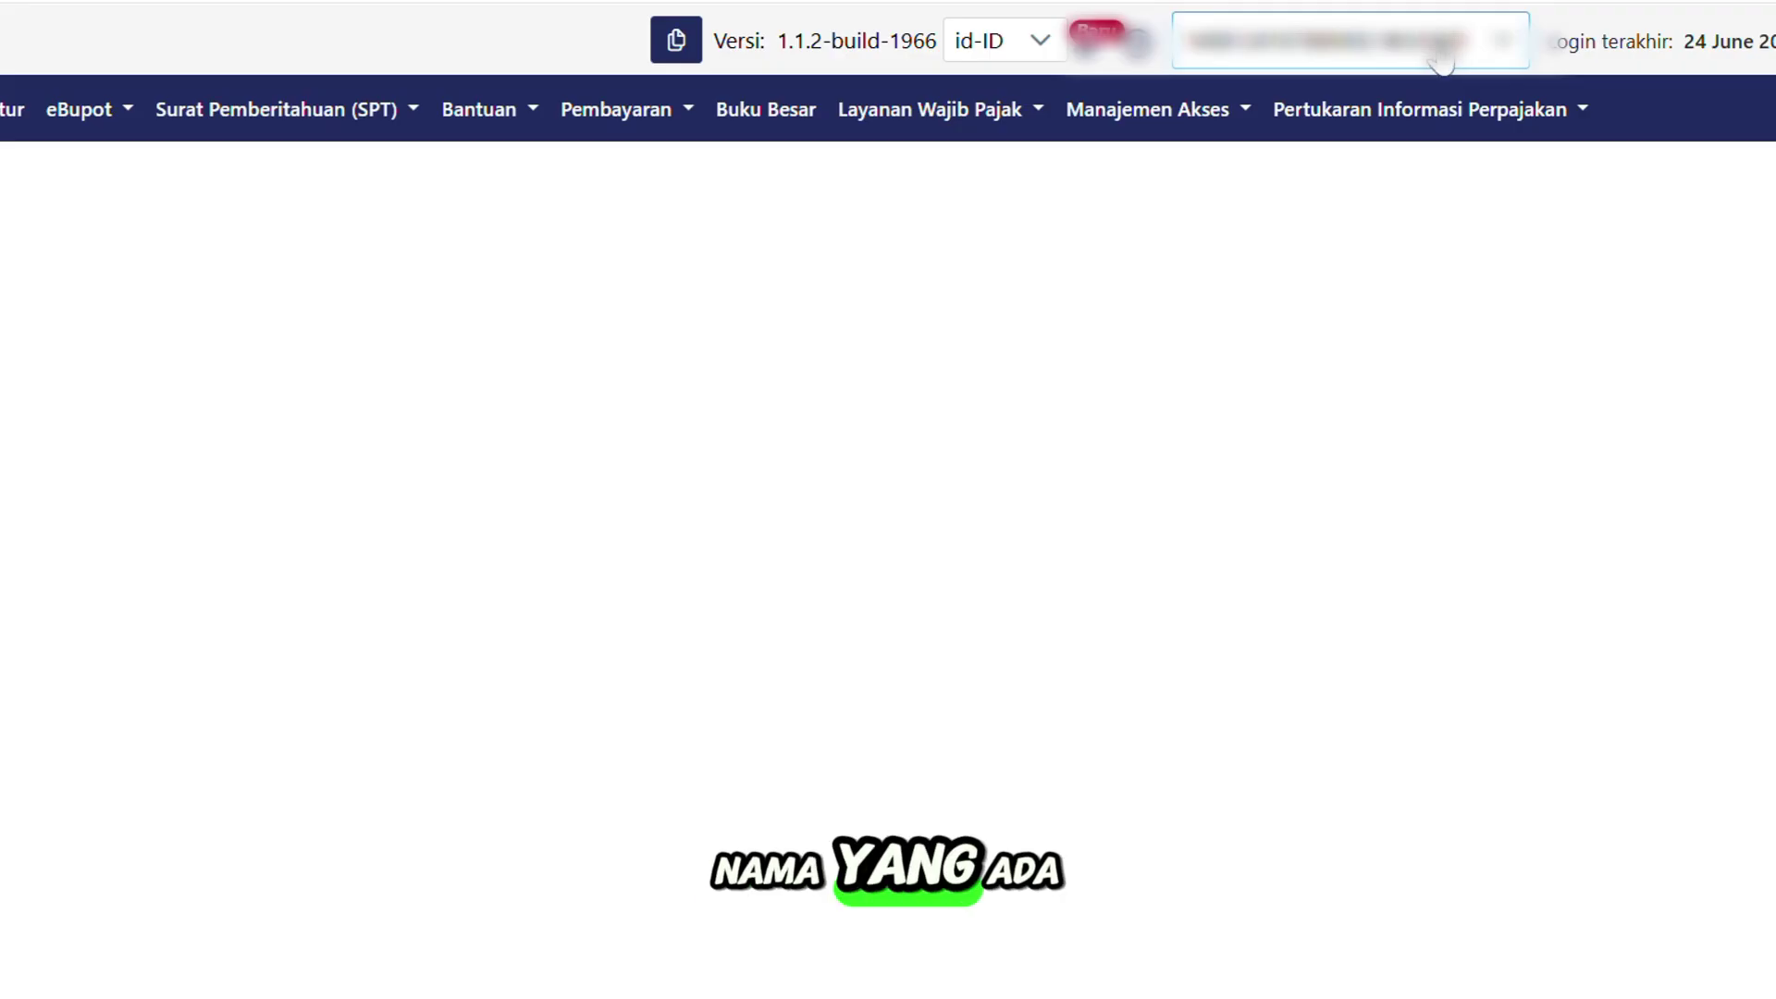
pyautogui.click(1500, 59)
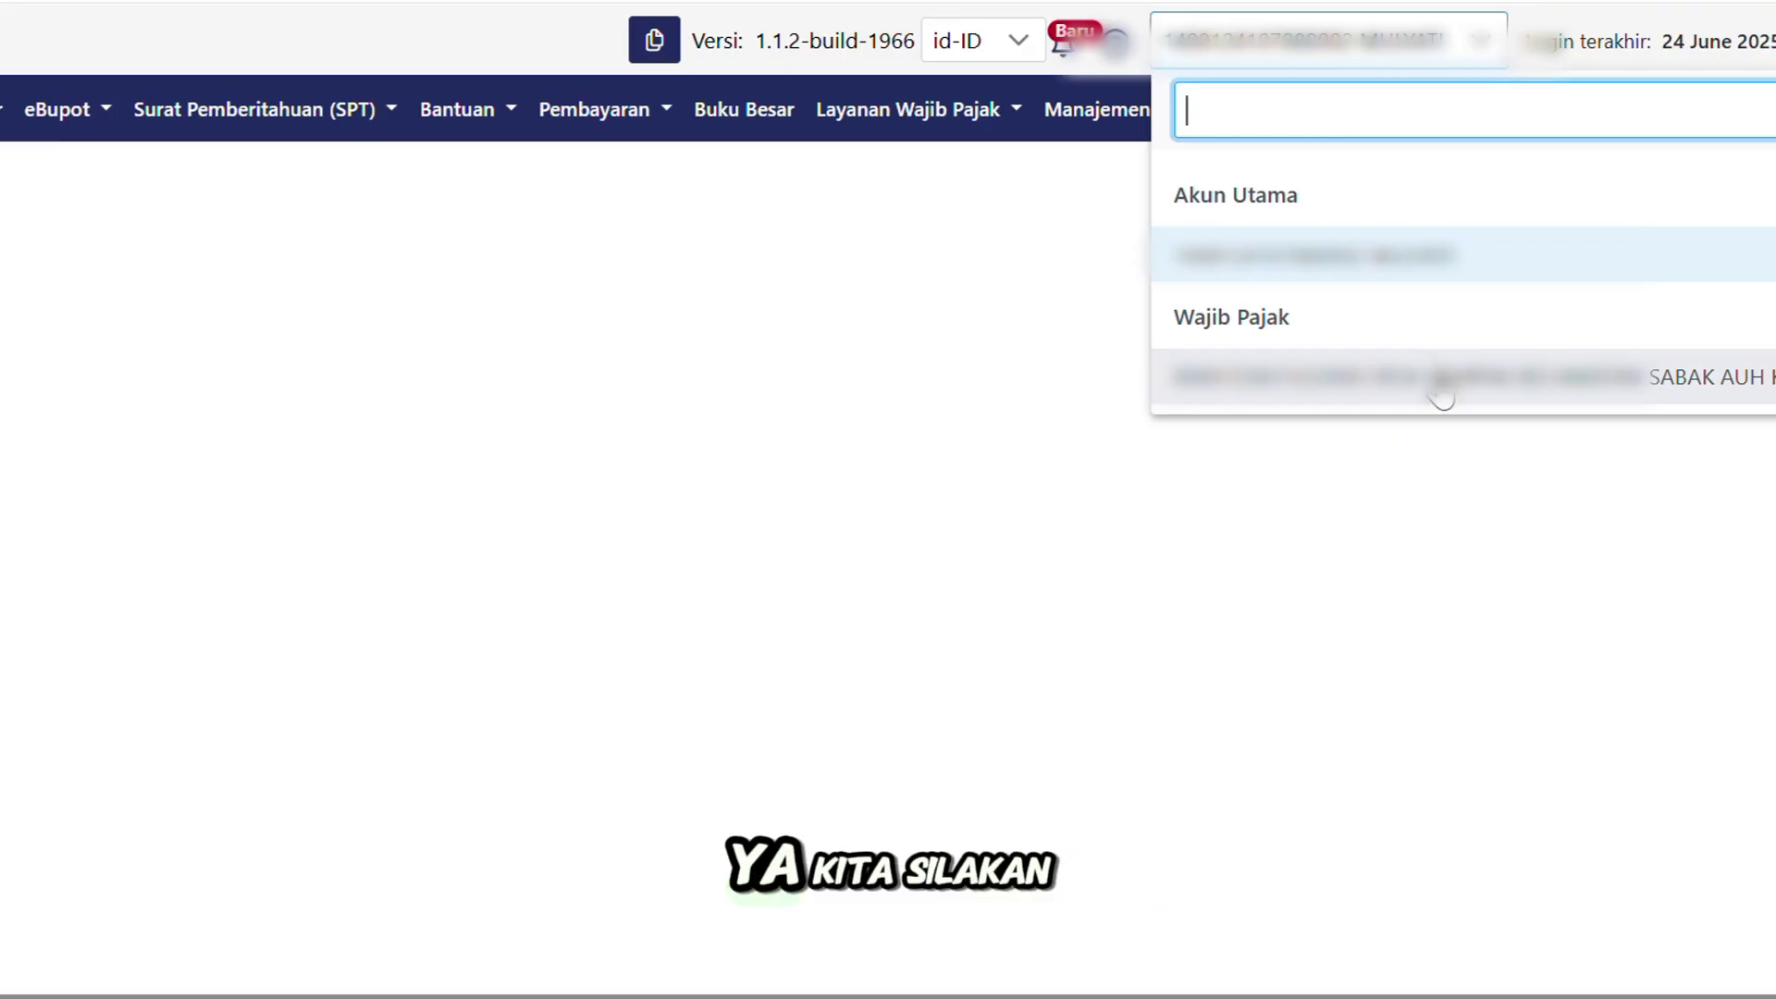
pyautogui.click(1439, 387)
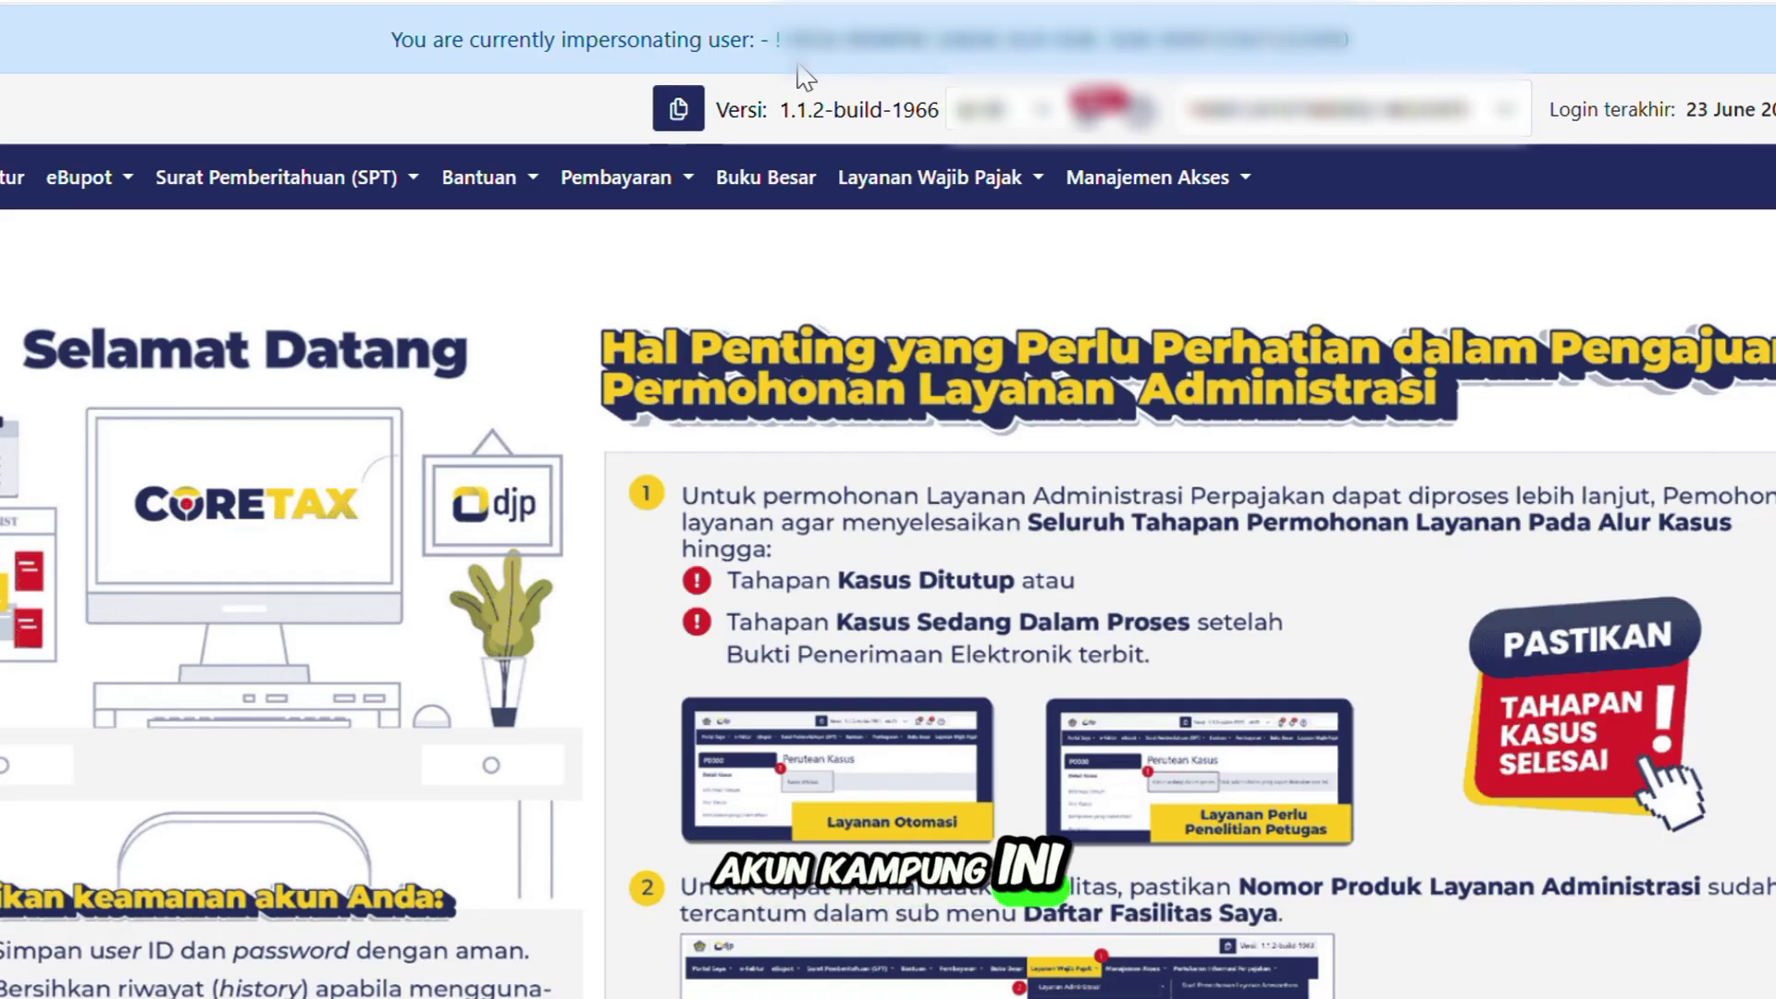
# Go to eBupot > BPPU to show the EBUPOT BPU NOT ISSUED list for 2025.
pyautogui.click(123, 189)
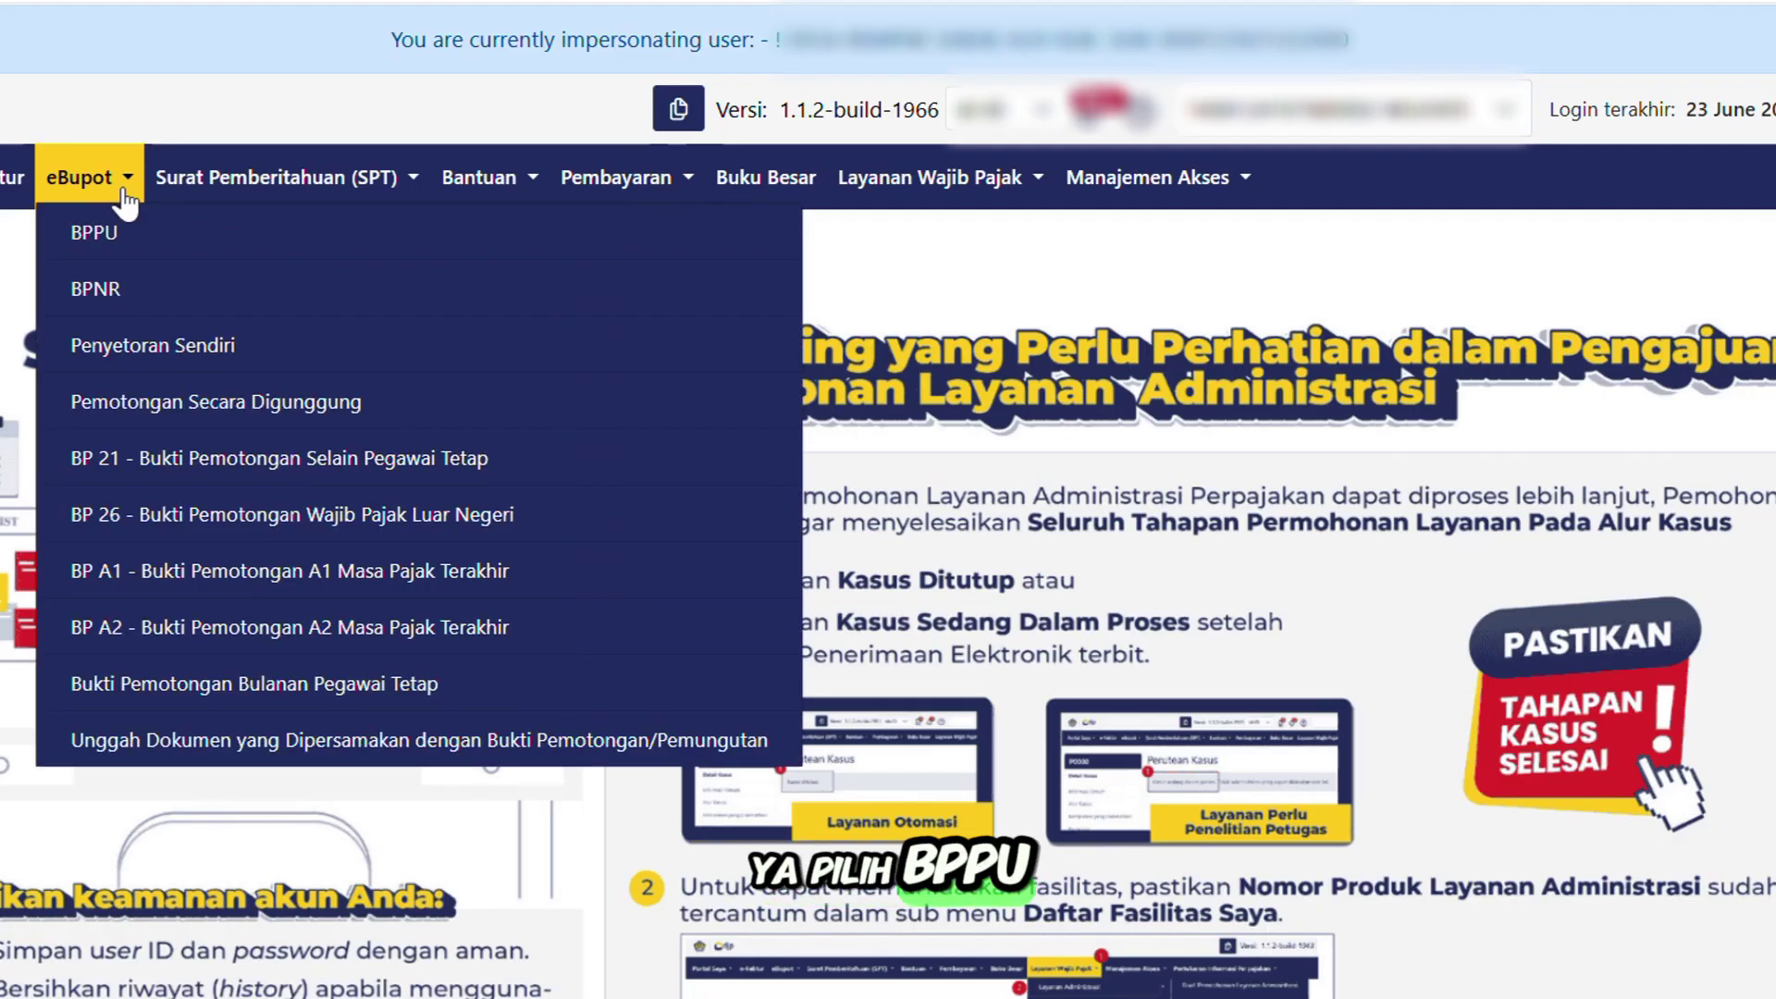
pyautogui.click(230, 247)
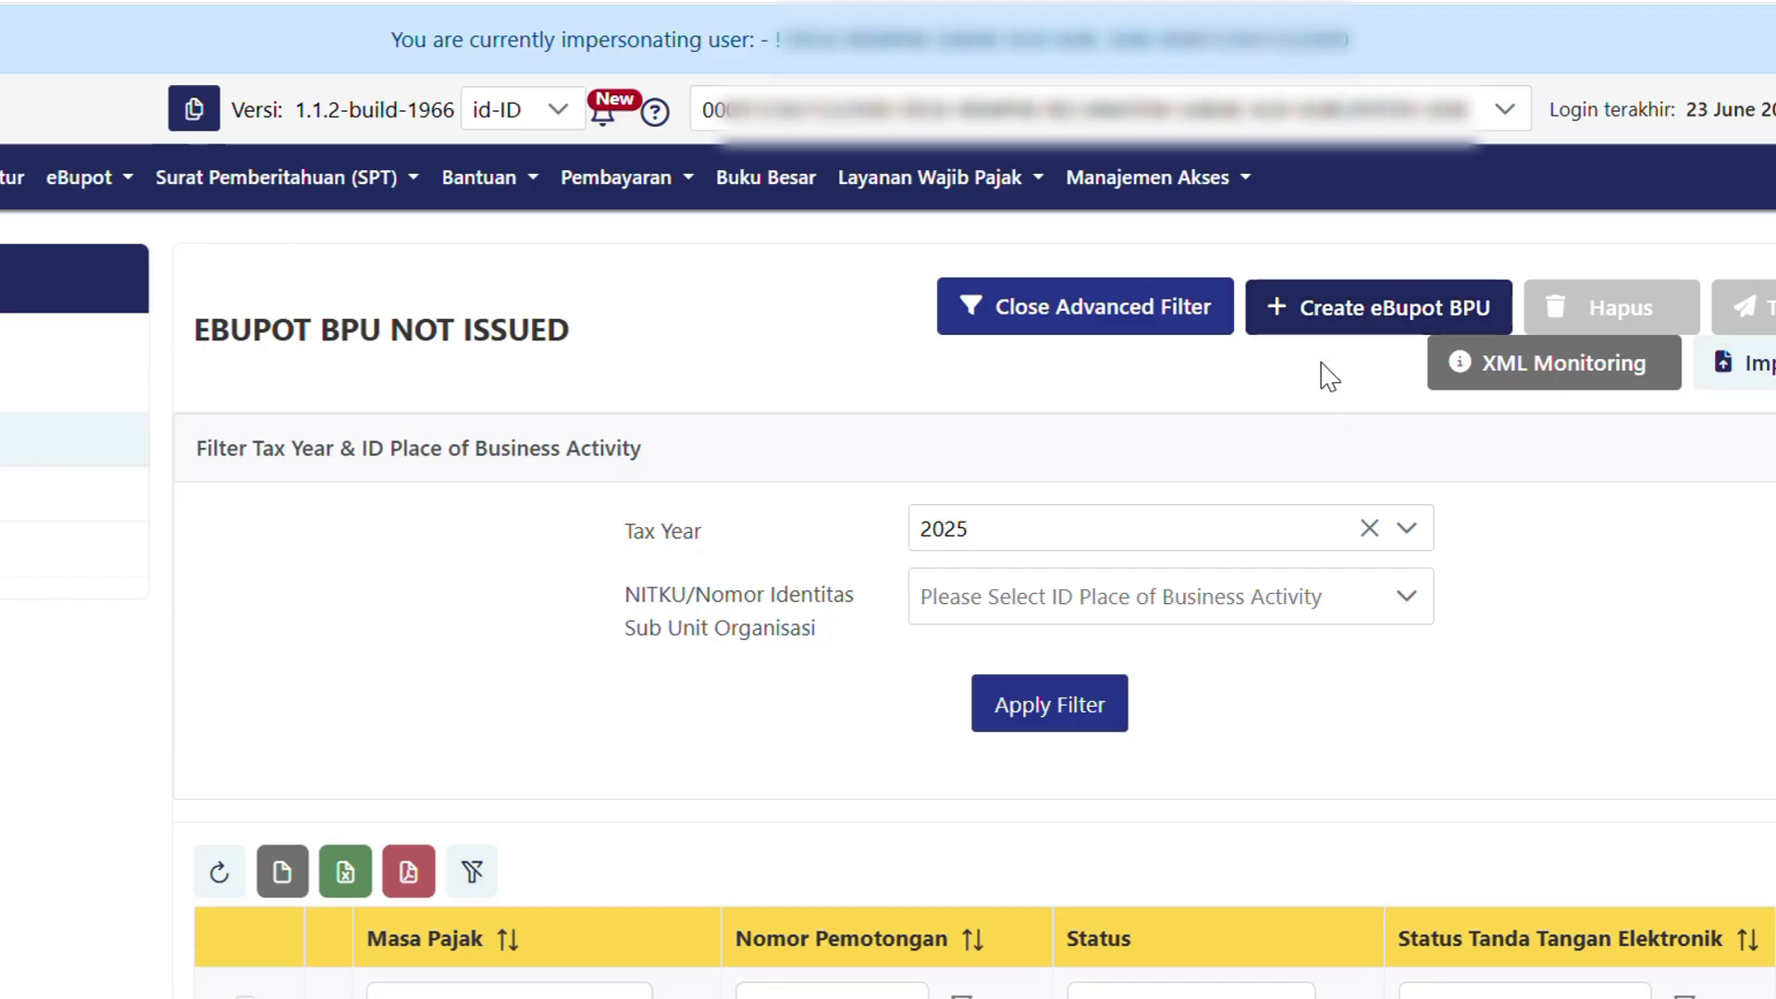
# Start a new eBupot BPU slip with Masa Pajak set to Juni 2025.
pyautogui.click(1318, 315)
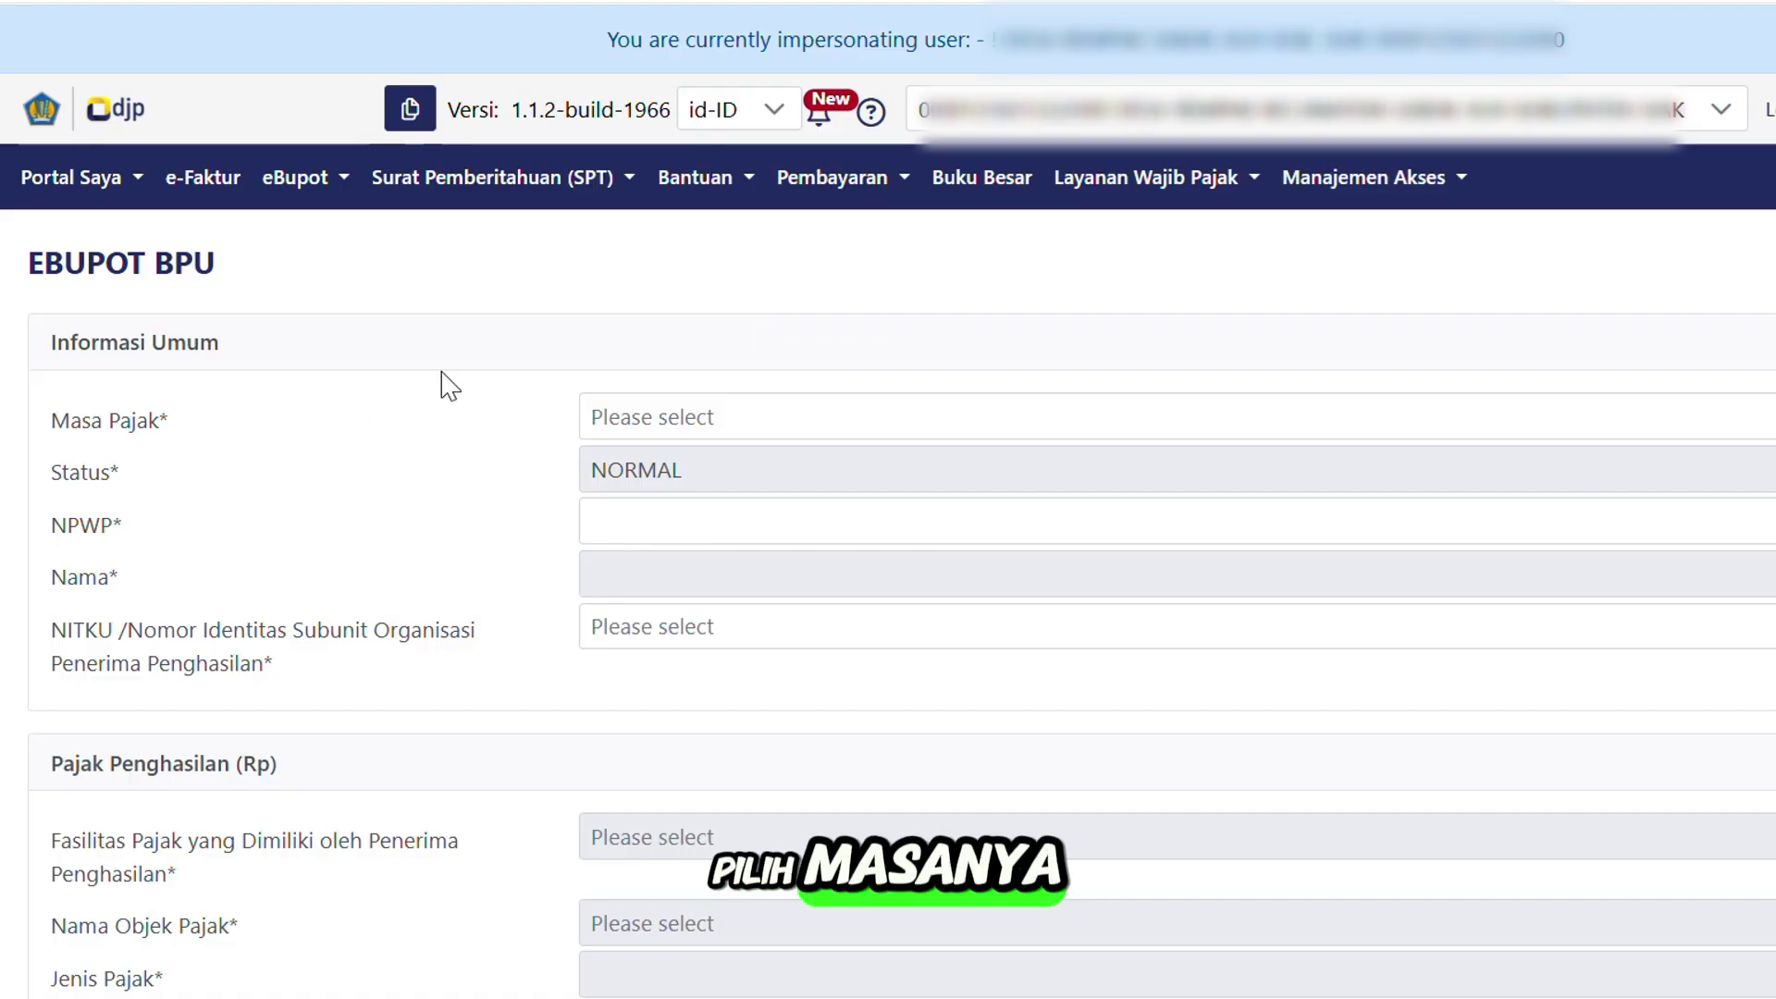
pyautogui.click(602, 418)
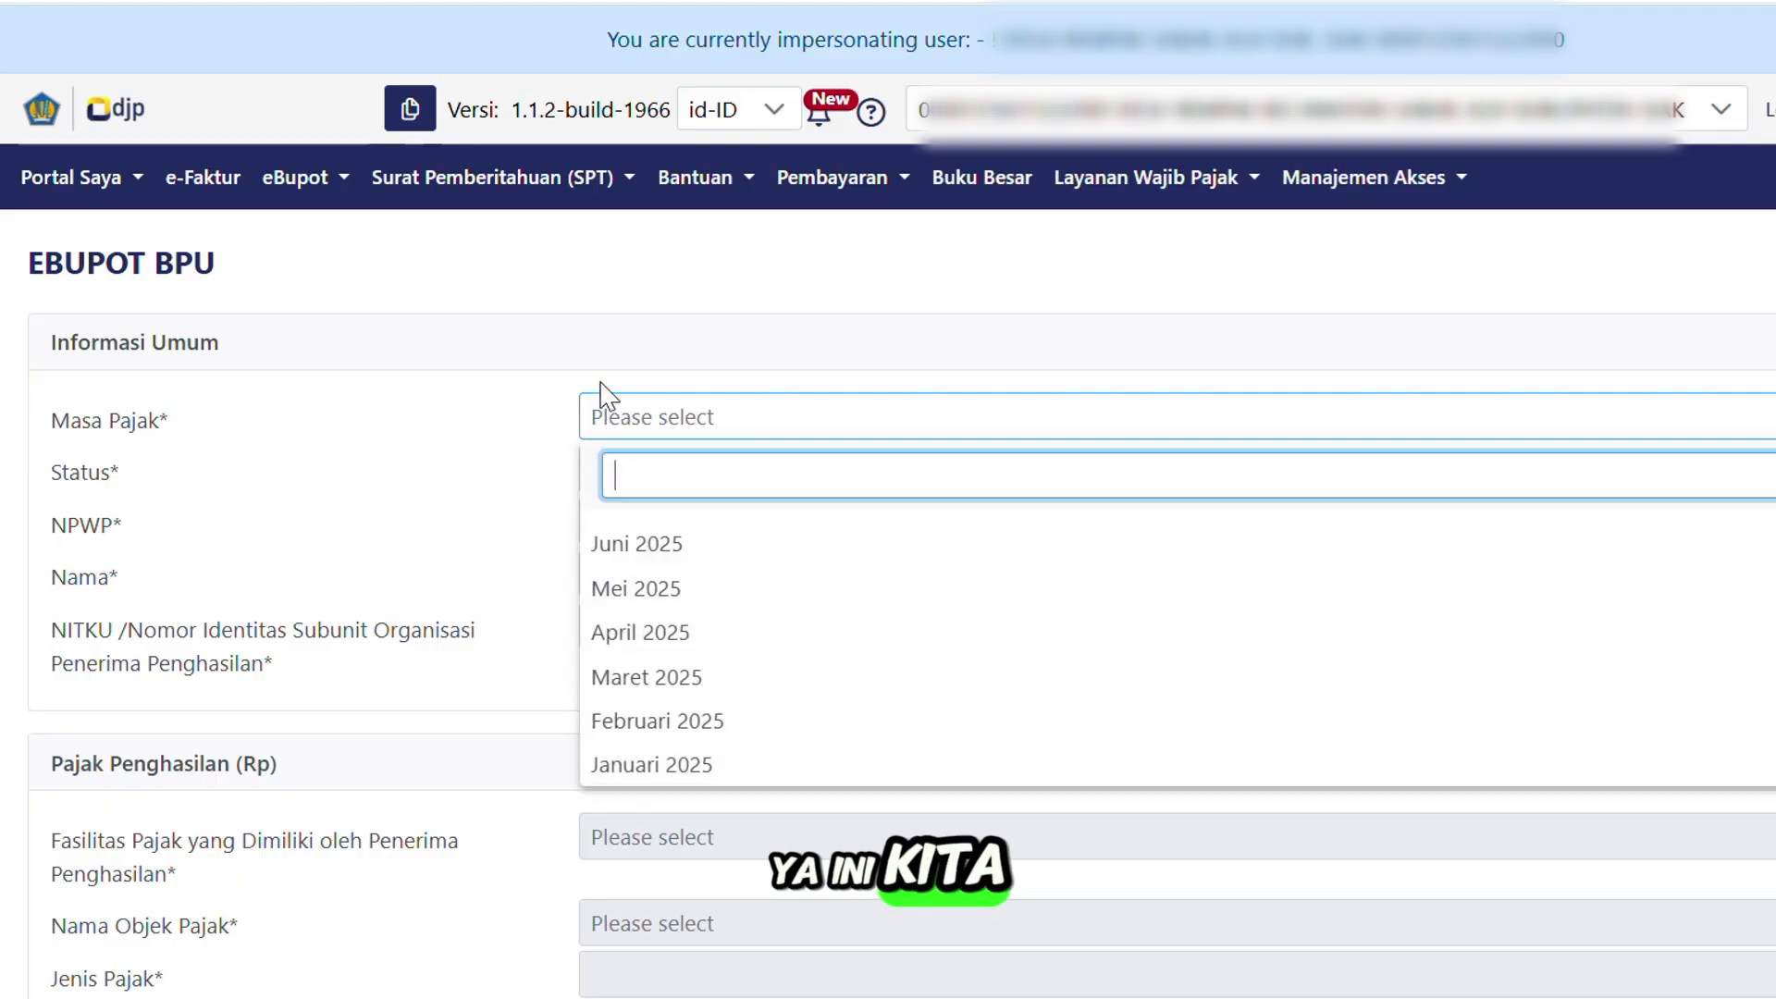
pyautogui.click(658, 543)
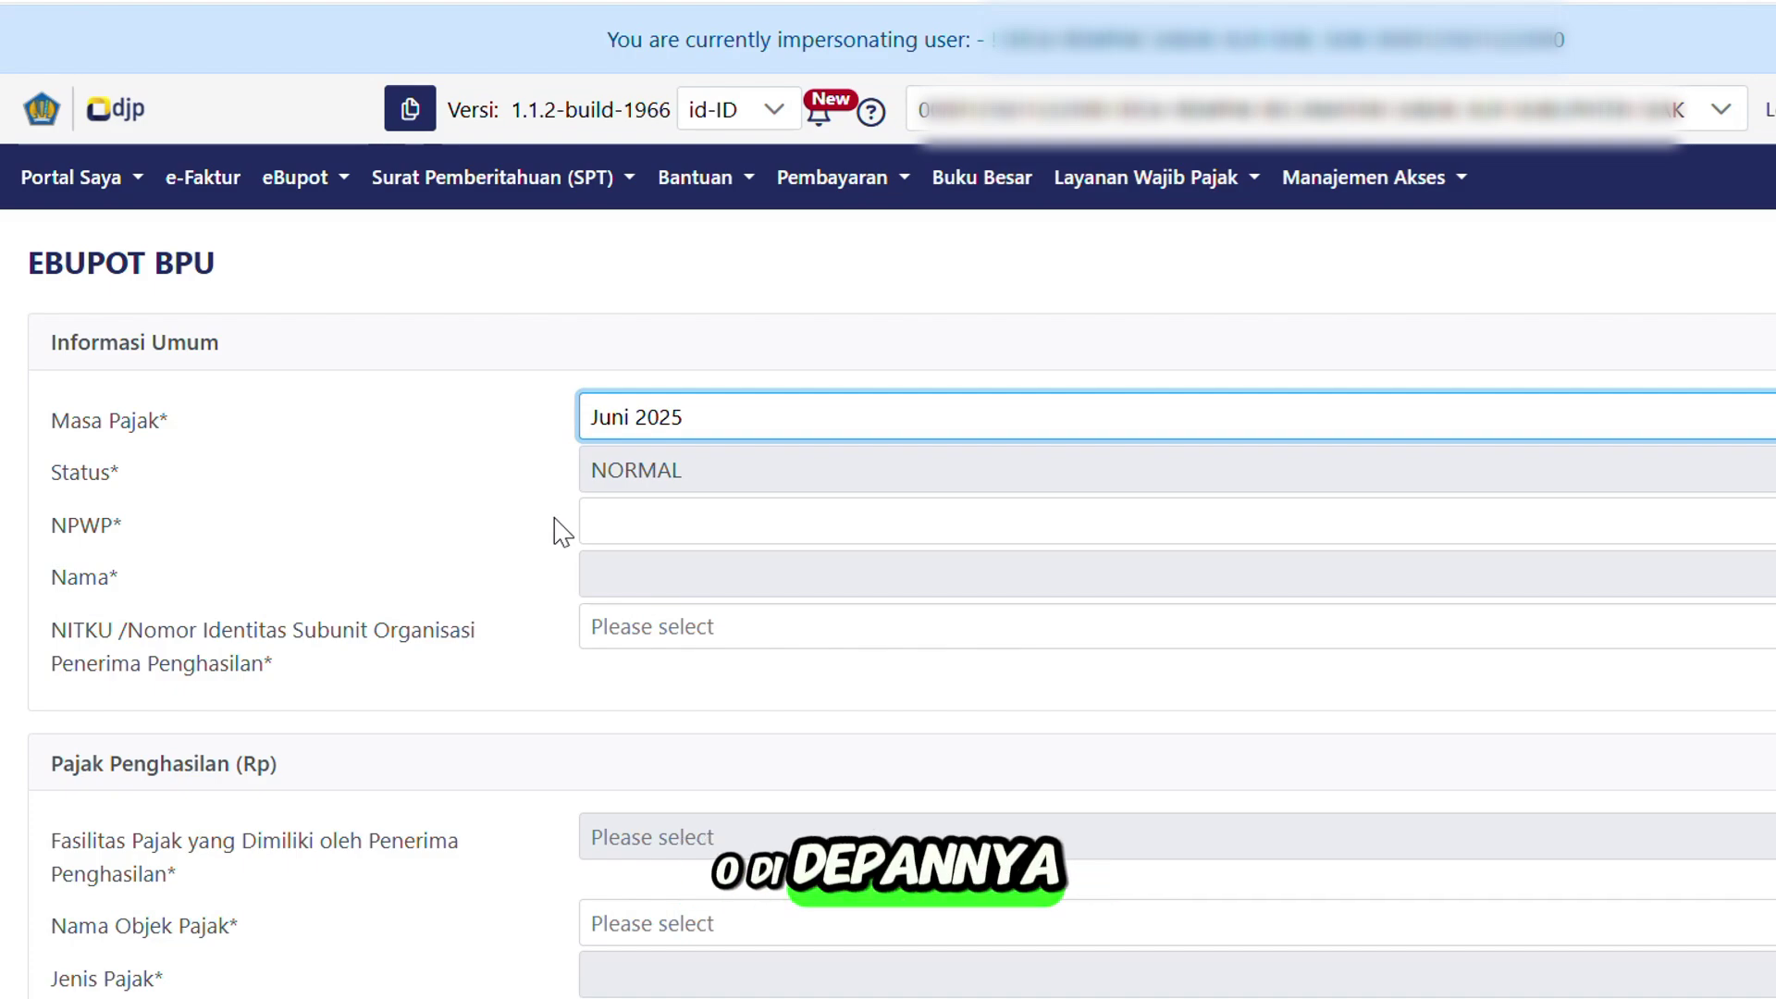
# Enter the recipient's NPWP so the name auto-fills, and select the recipient's NITKU.
pyautogui.click(606, 516)
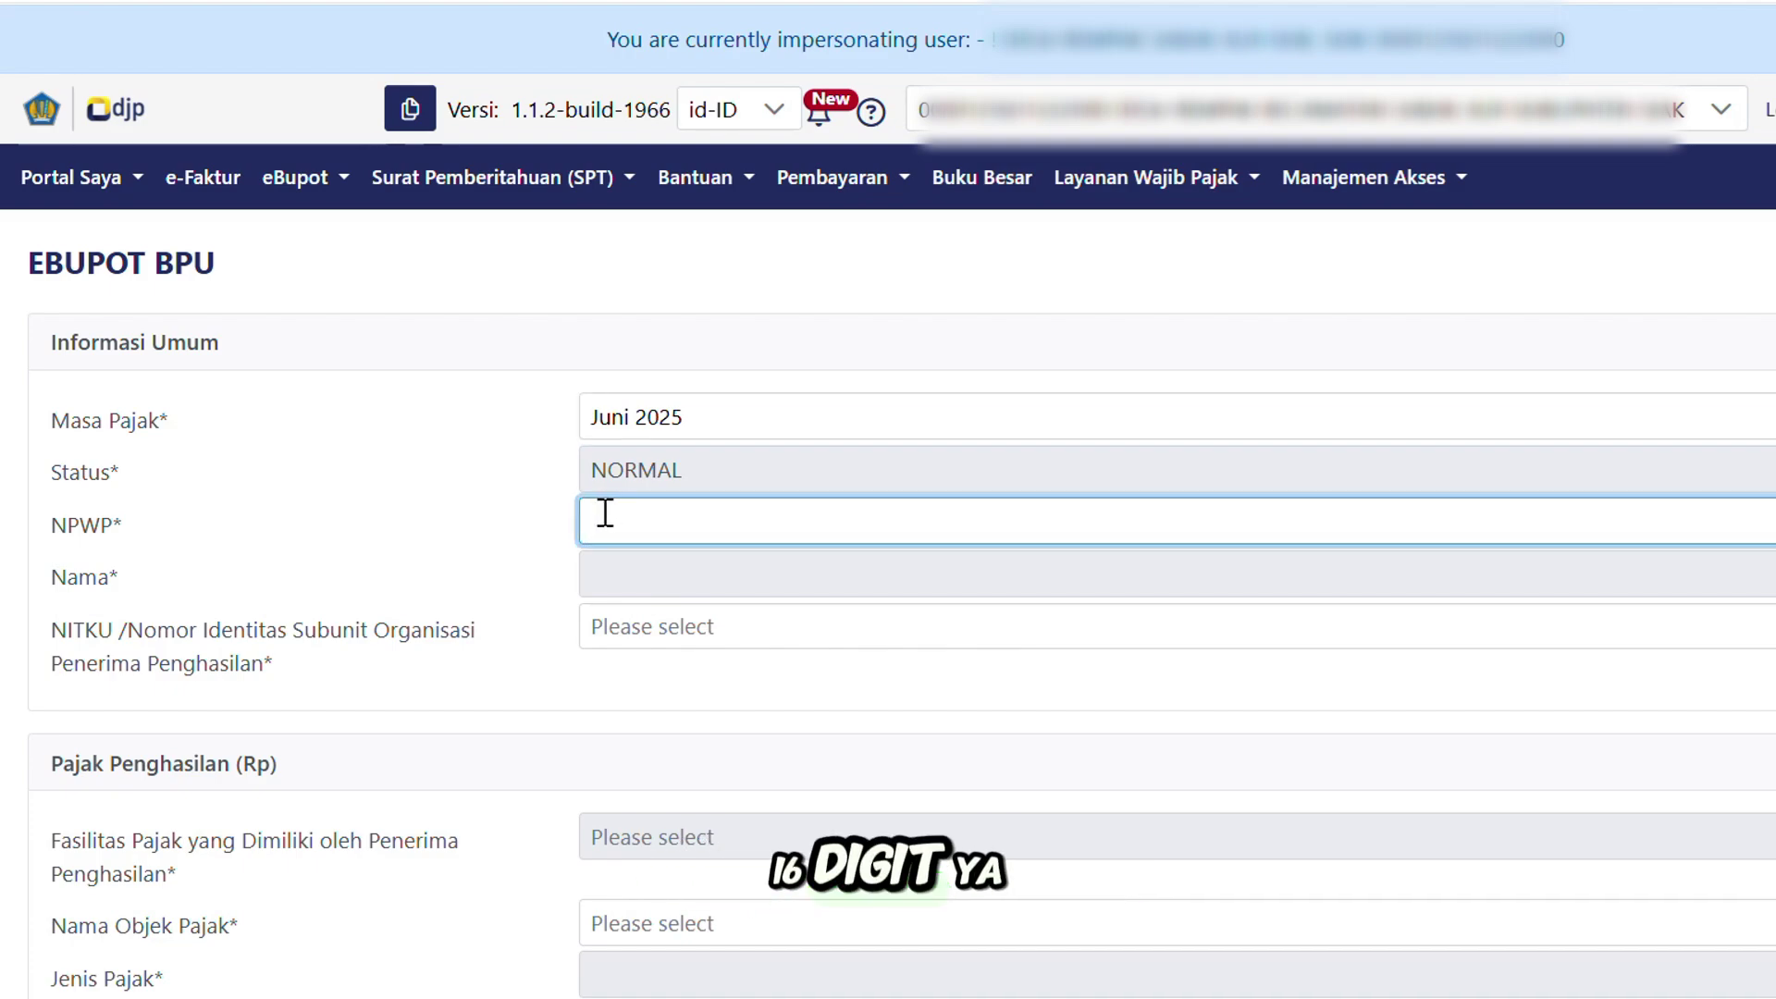
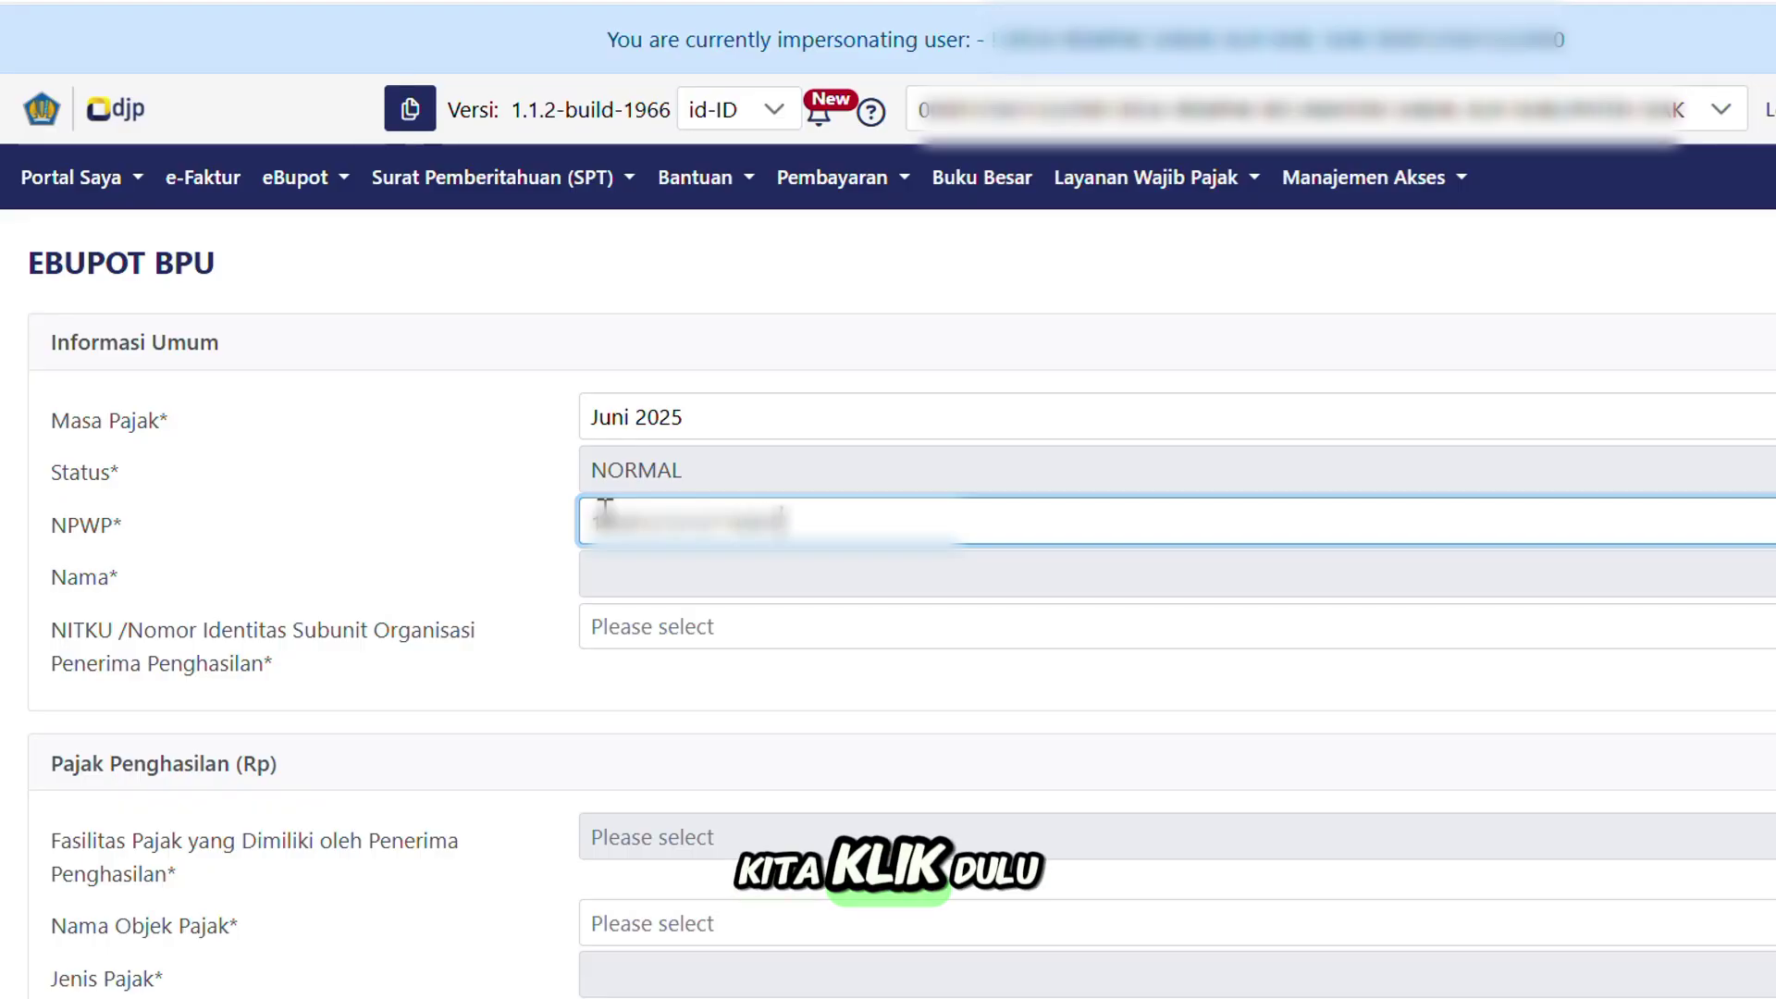
pyautogui.click(553, 538)
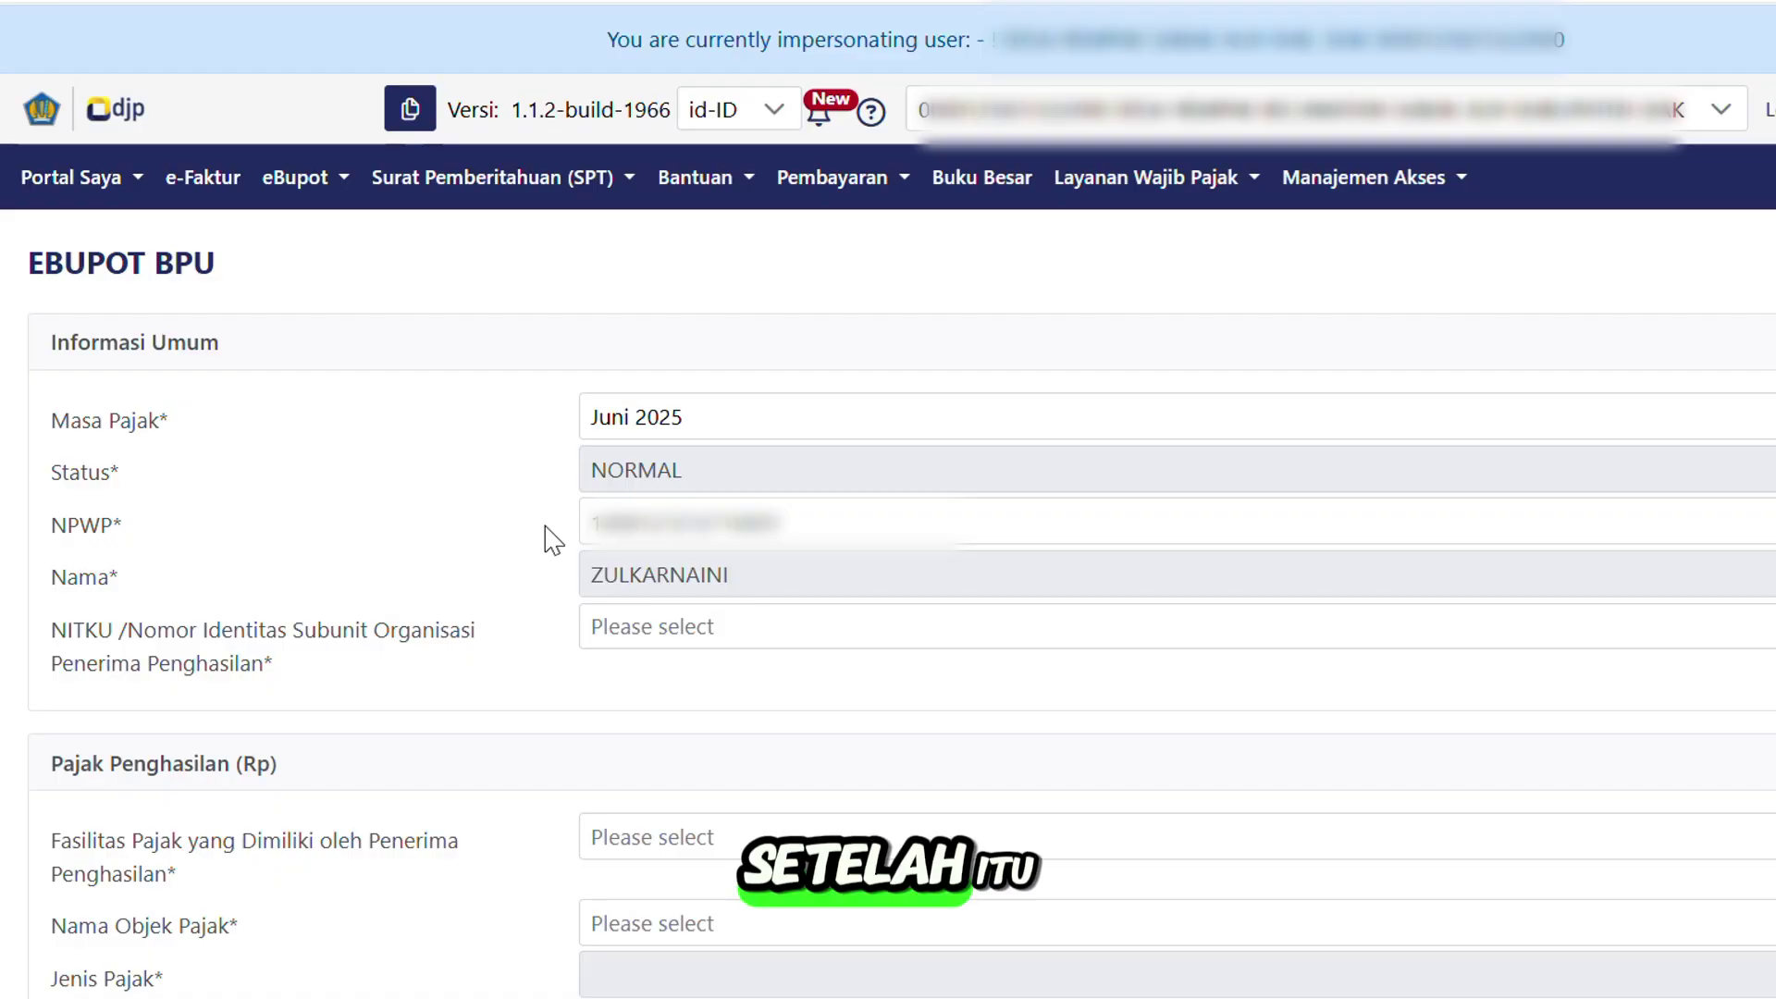
pyautogui.click(676, 638)
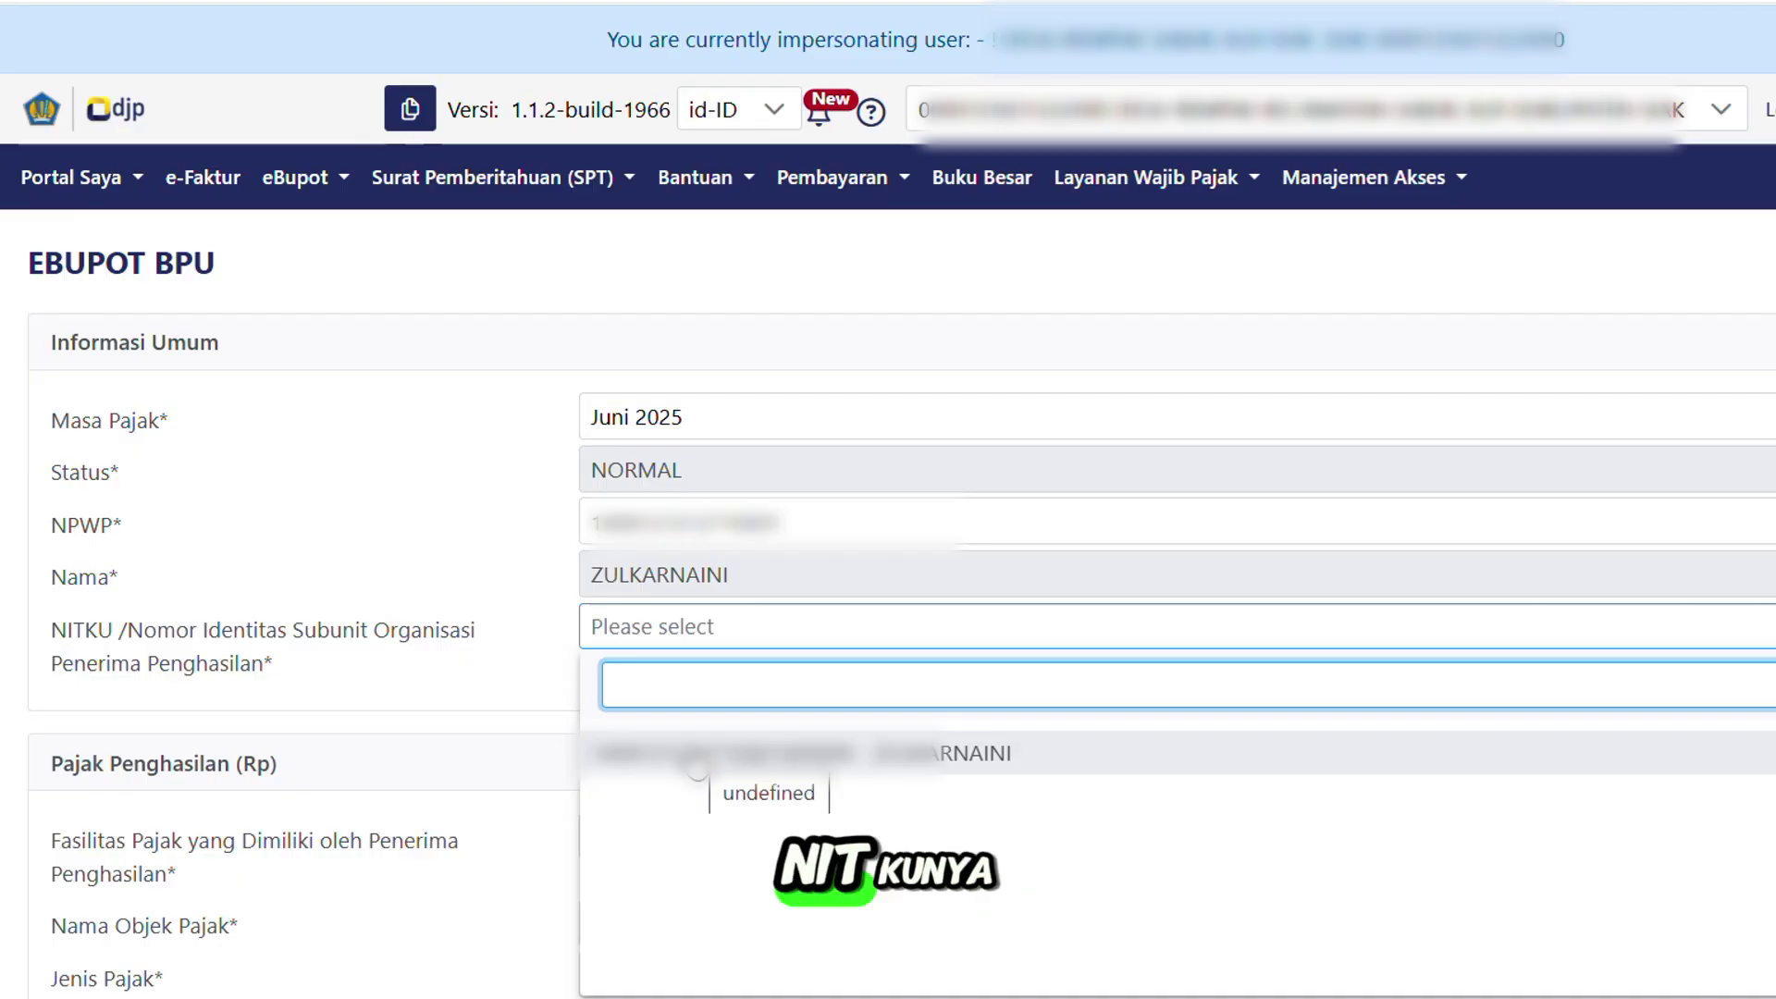
pyautogui.click(755, 758)
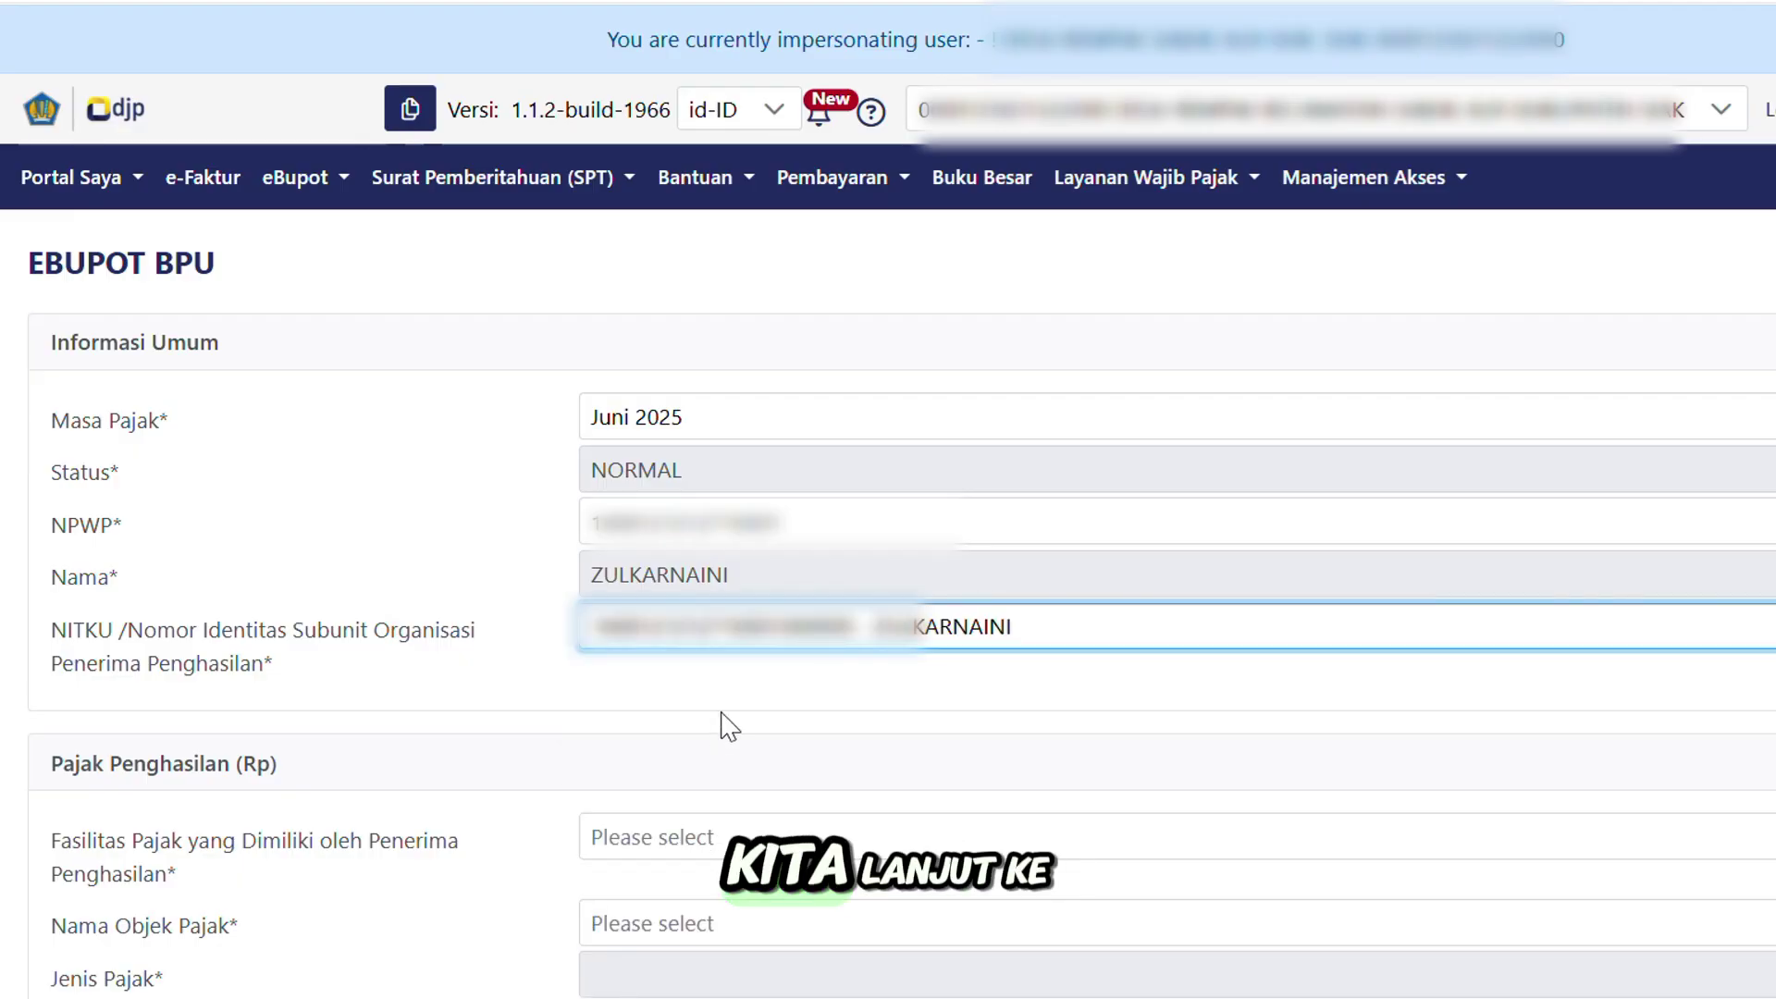
pyautogui.scroll(-5, 729, 726)
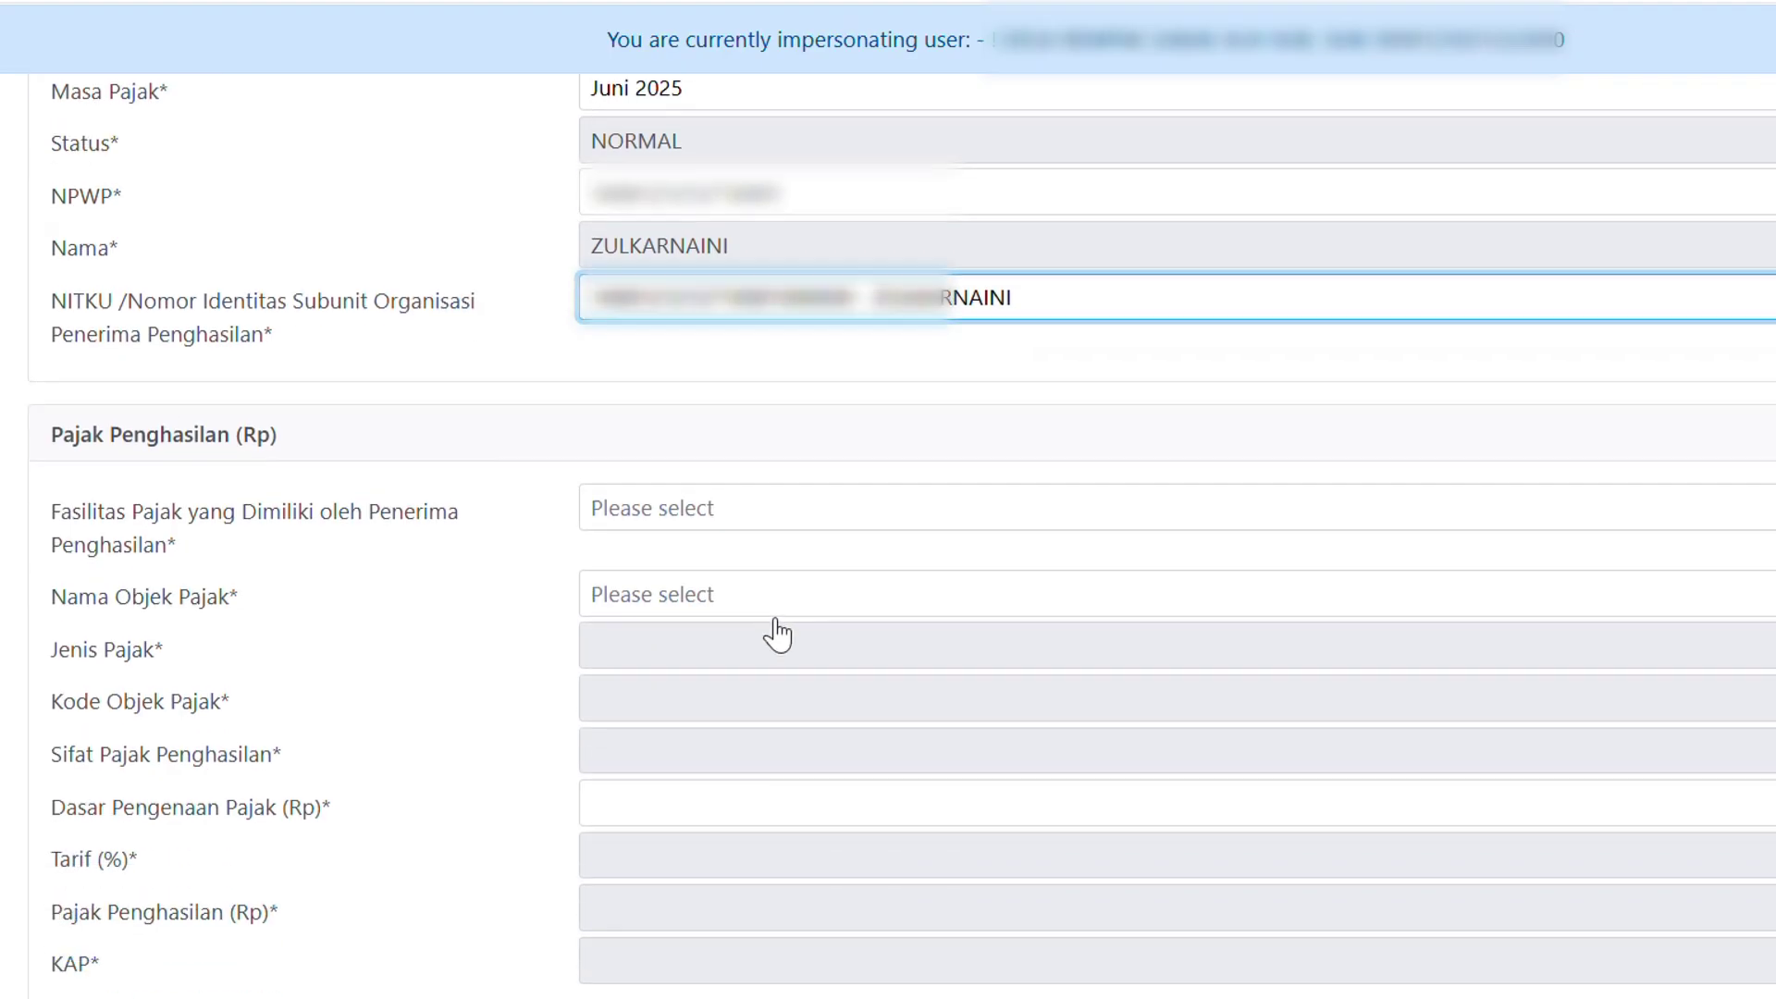
# Set Fasilitas Pajak to Tanpa Fasilitas.
pyautogui.scroll(-2, 788, 610)
pyautogui.scroll(2, 788, 602)
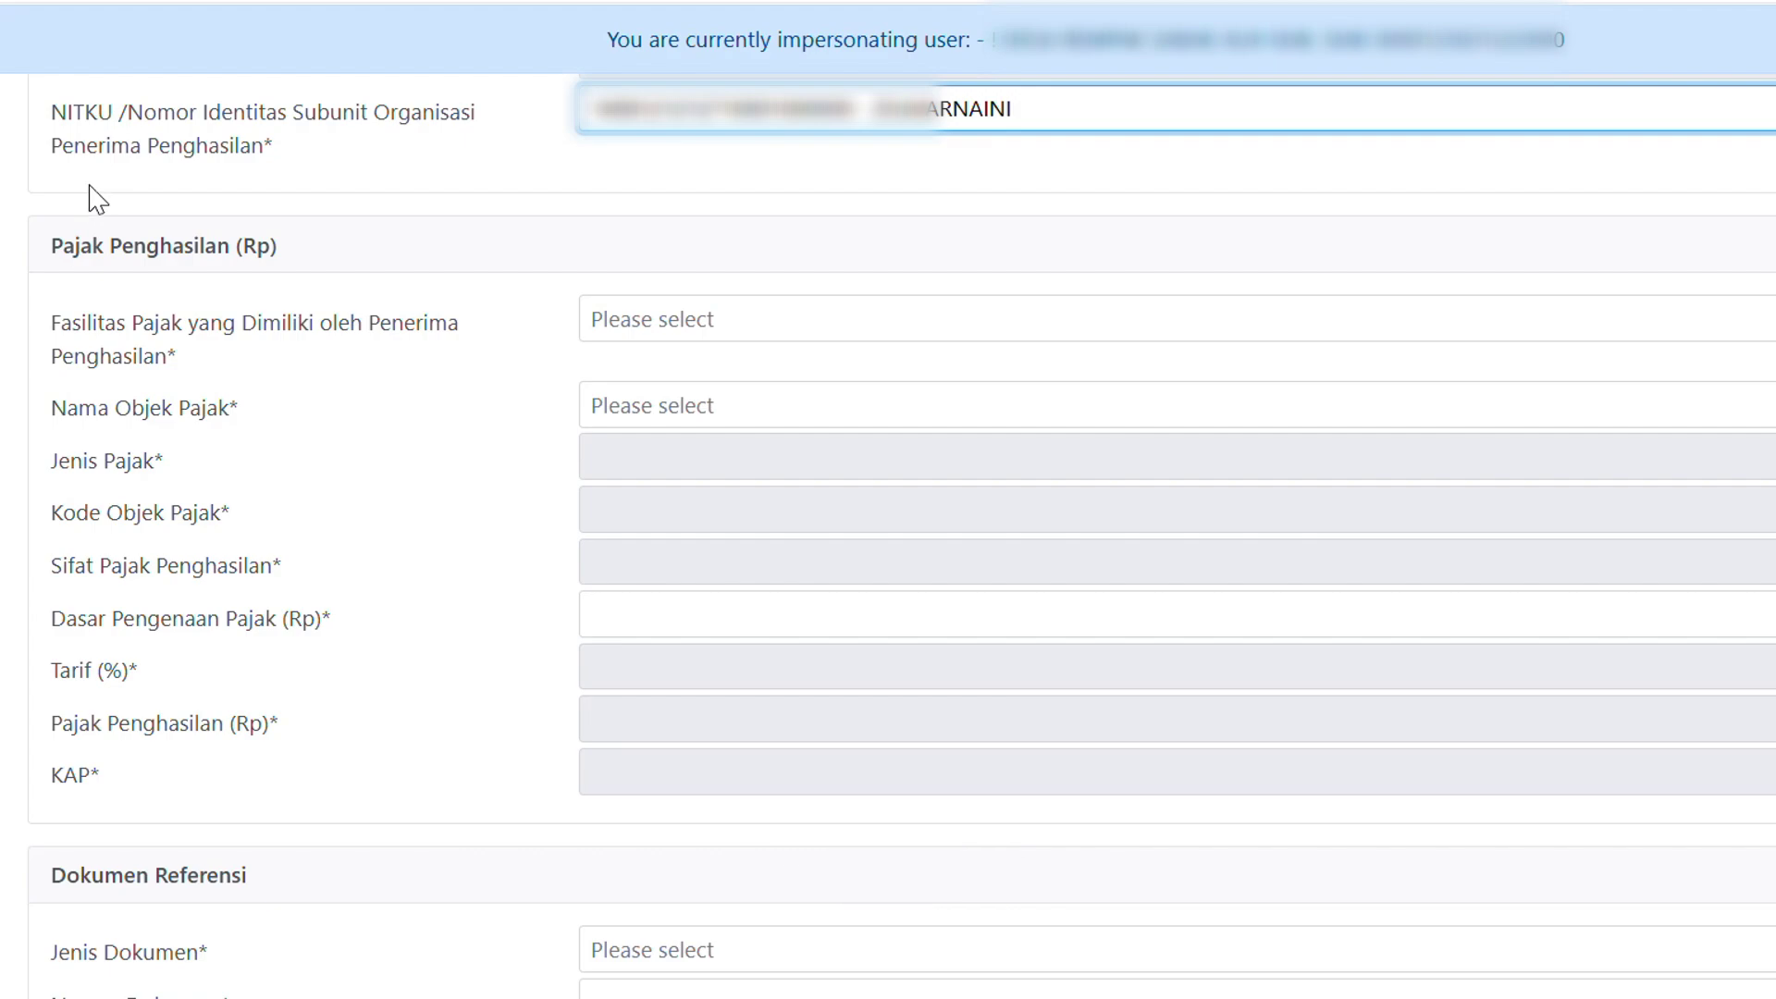
pyautogui.click(695, 325)
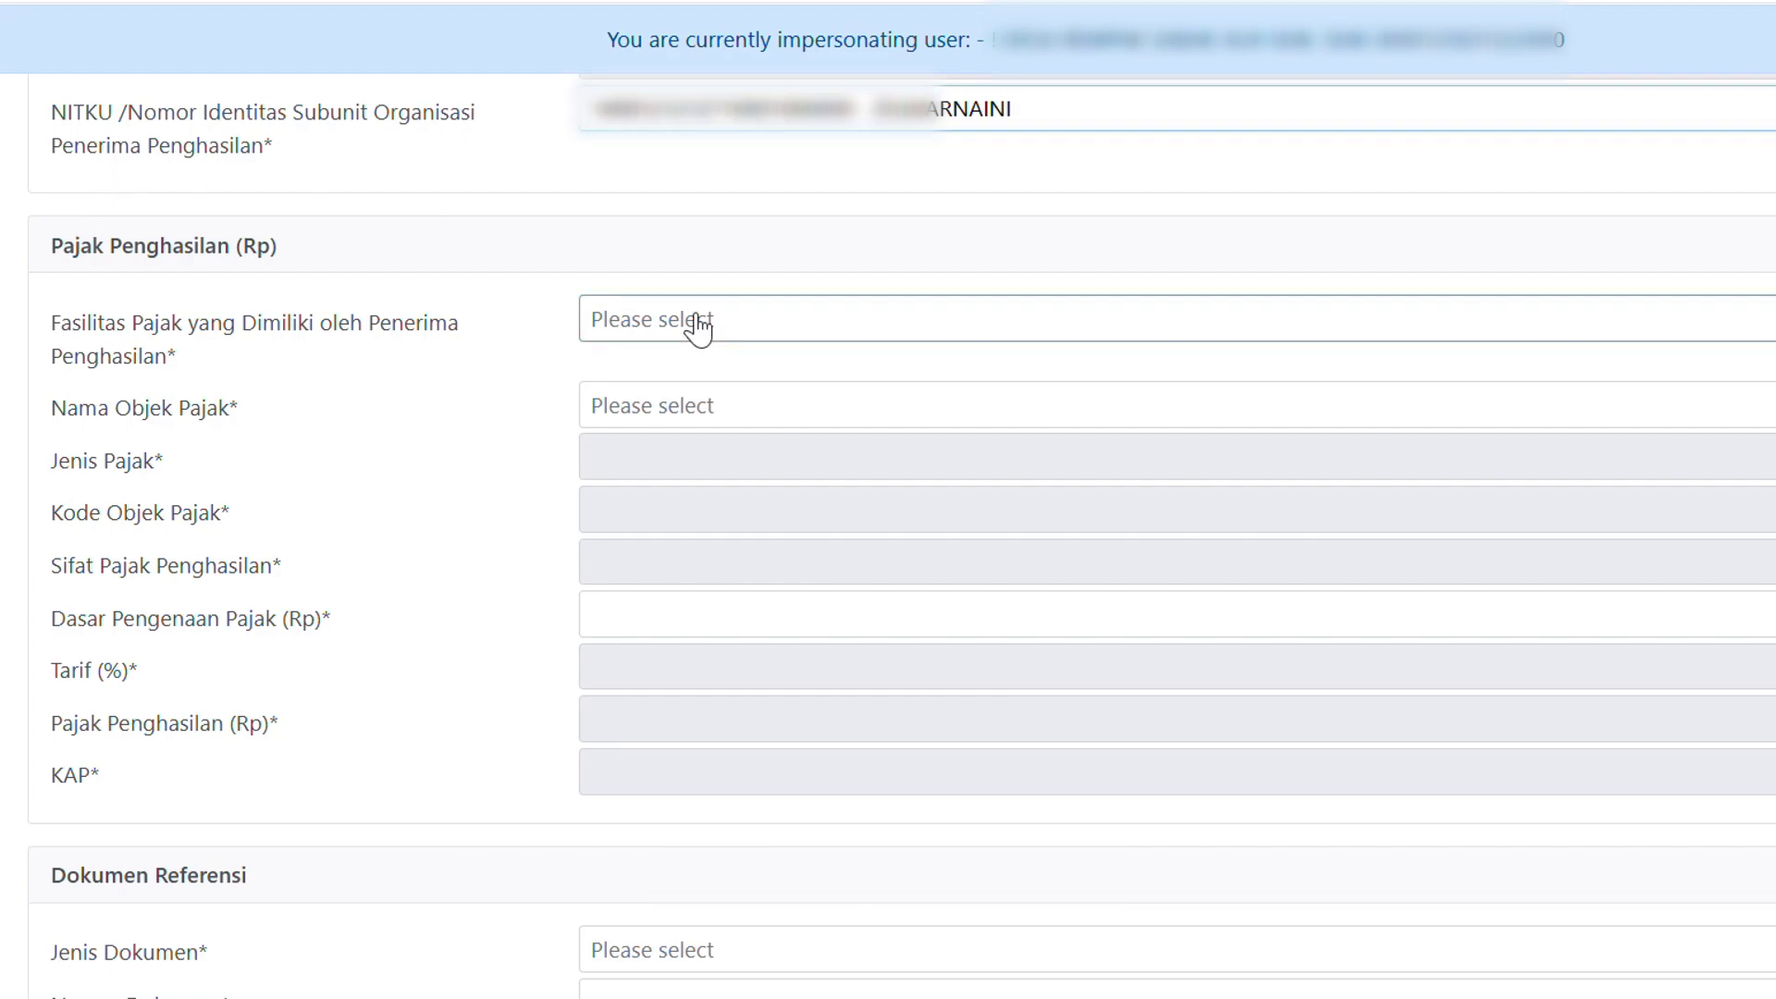
pyautogui.click(723, 534)
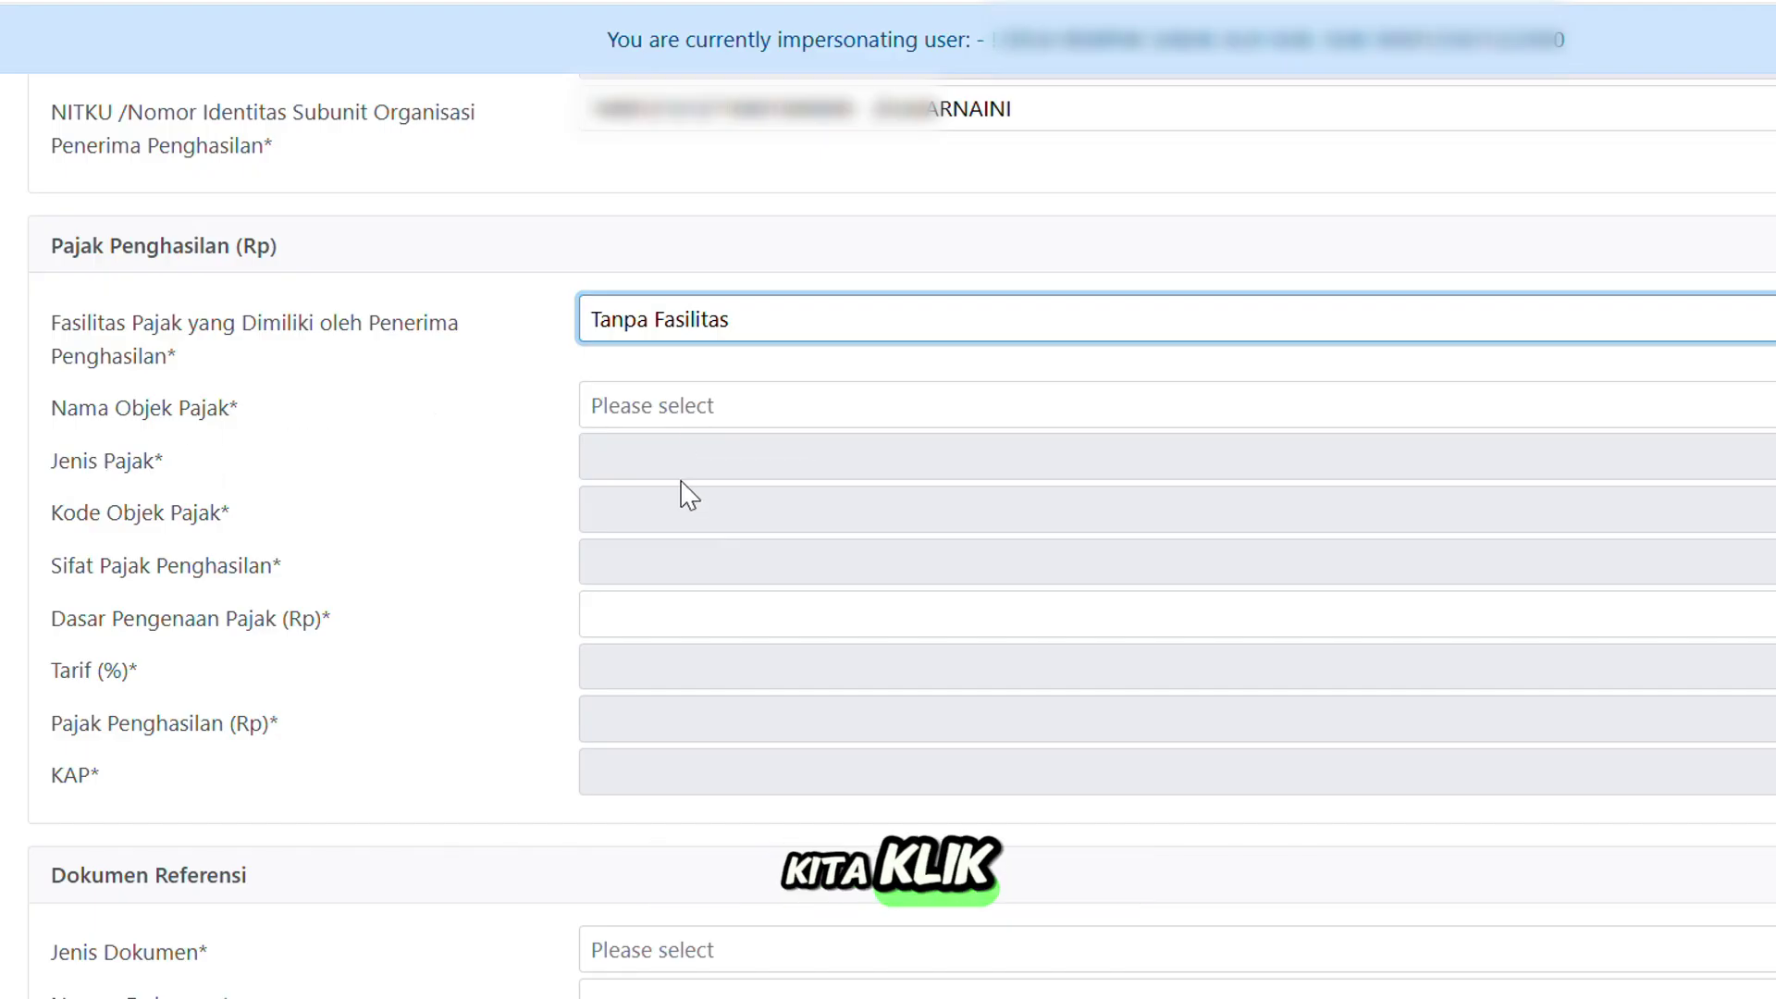
# Search 'bend' and choose Pemungutan oleh Bendaharawan as the tax object (code 22-910-01).
pyautogui.click(700, 407)
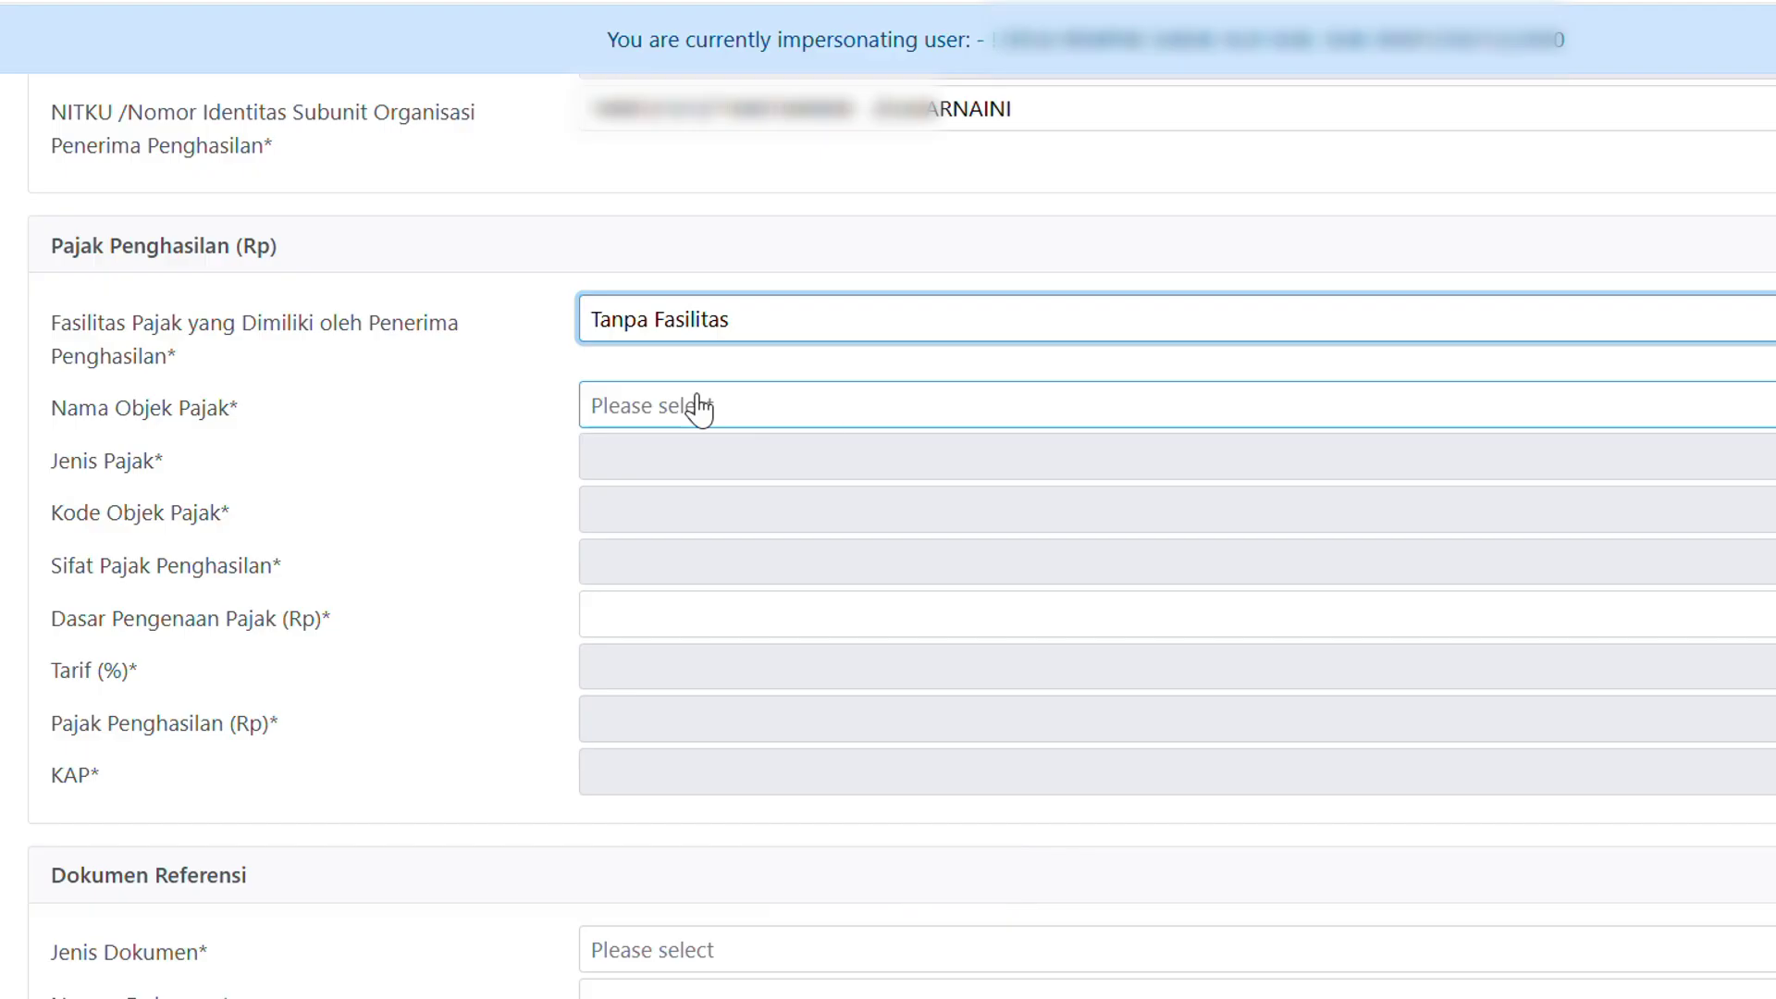
pyautogui.click(700, 407)
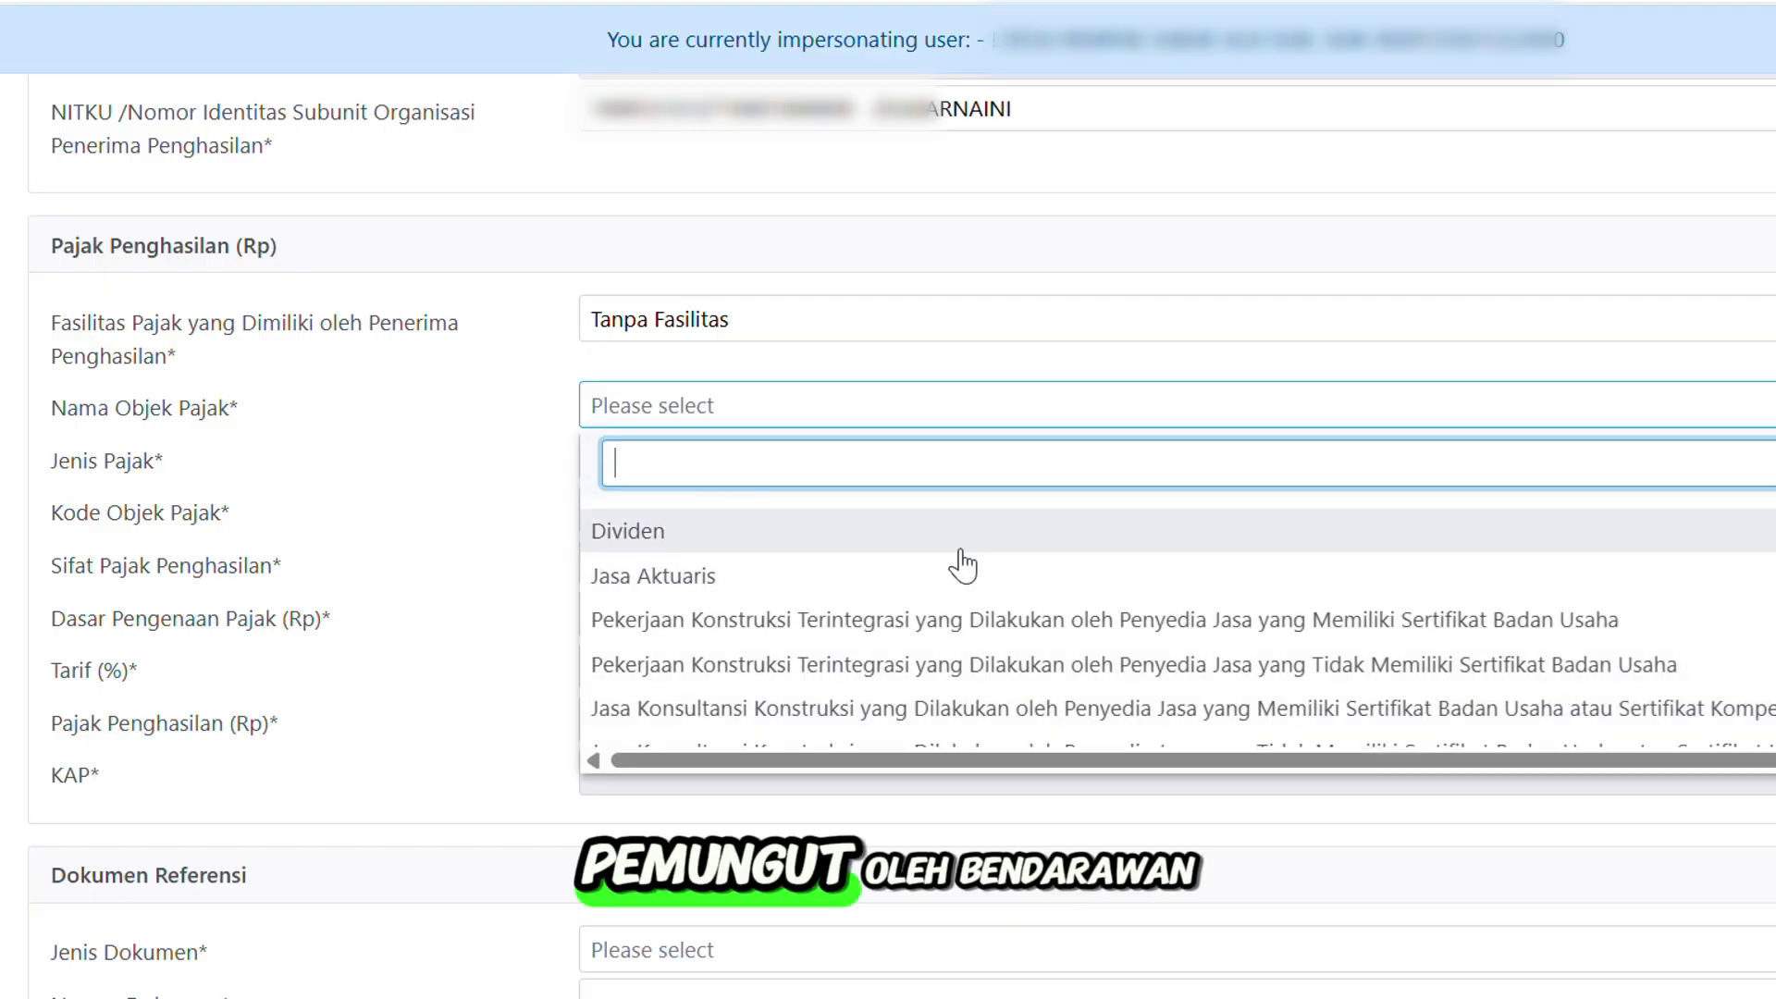
pyautogui.scroll(-2, 864, 571)
pyautogui.scroll(2, 976, 573)
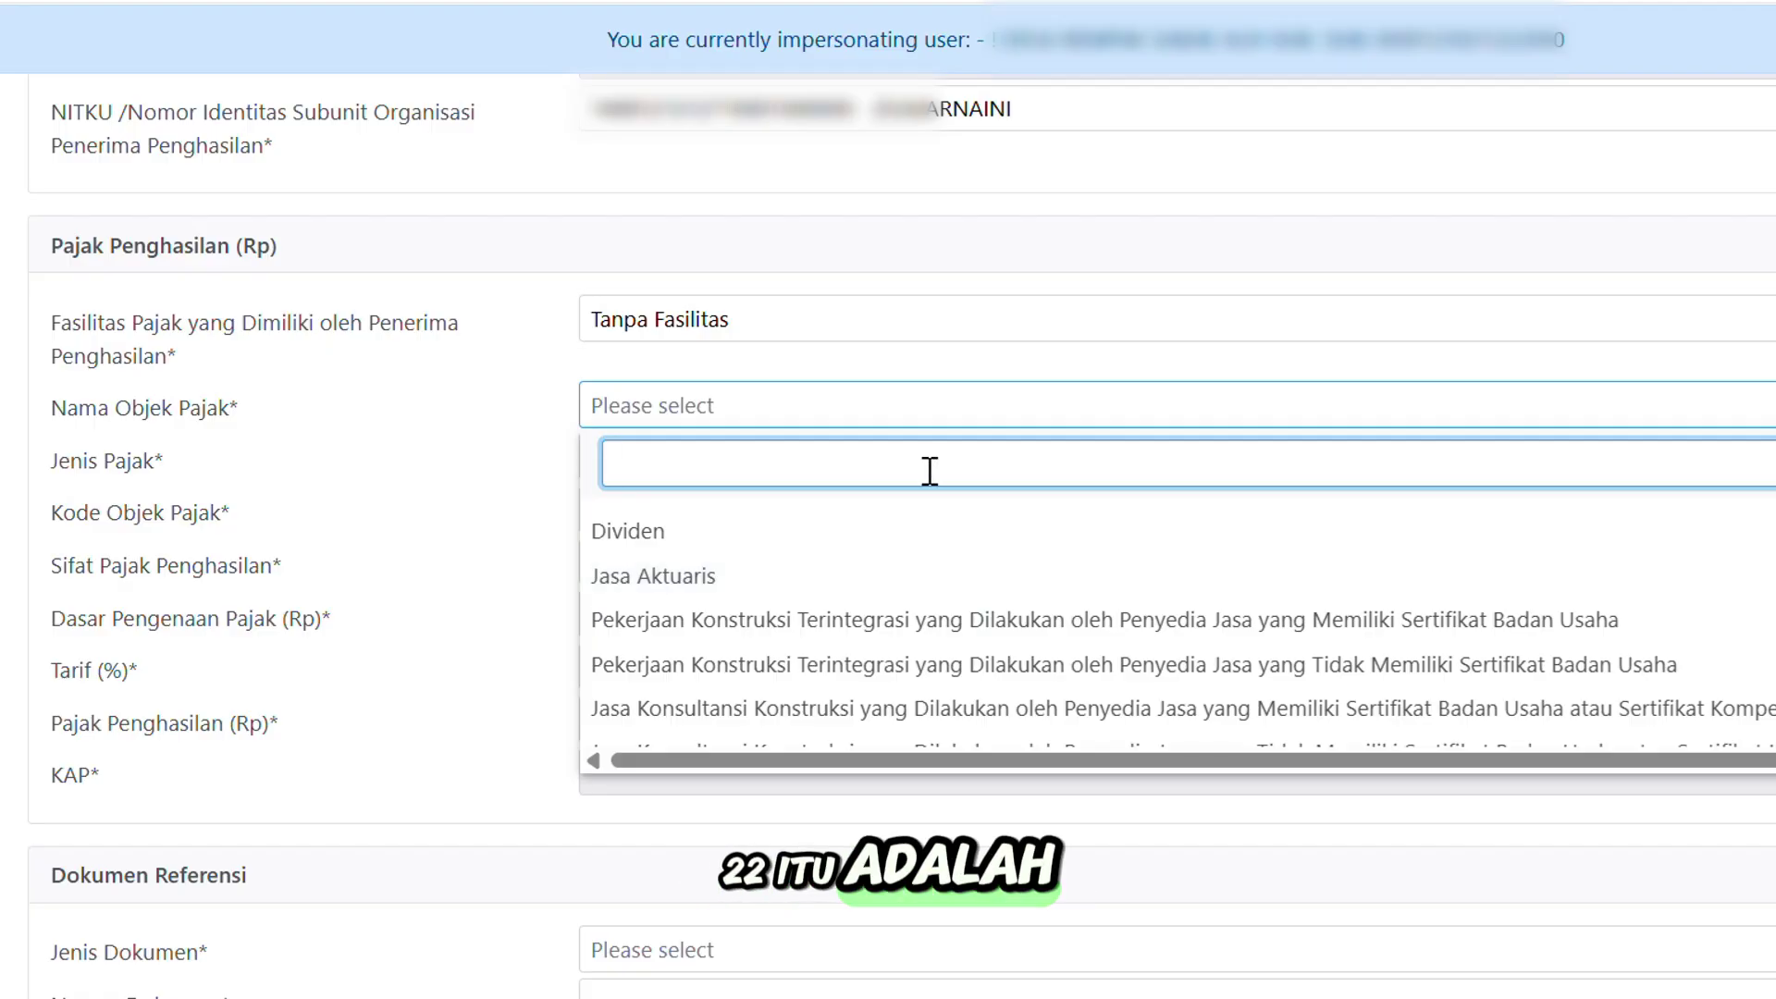
pyautogui.write('benda')
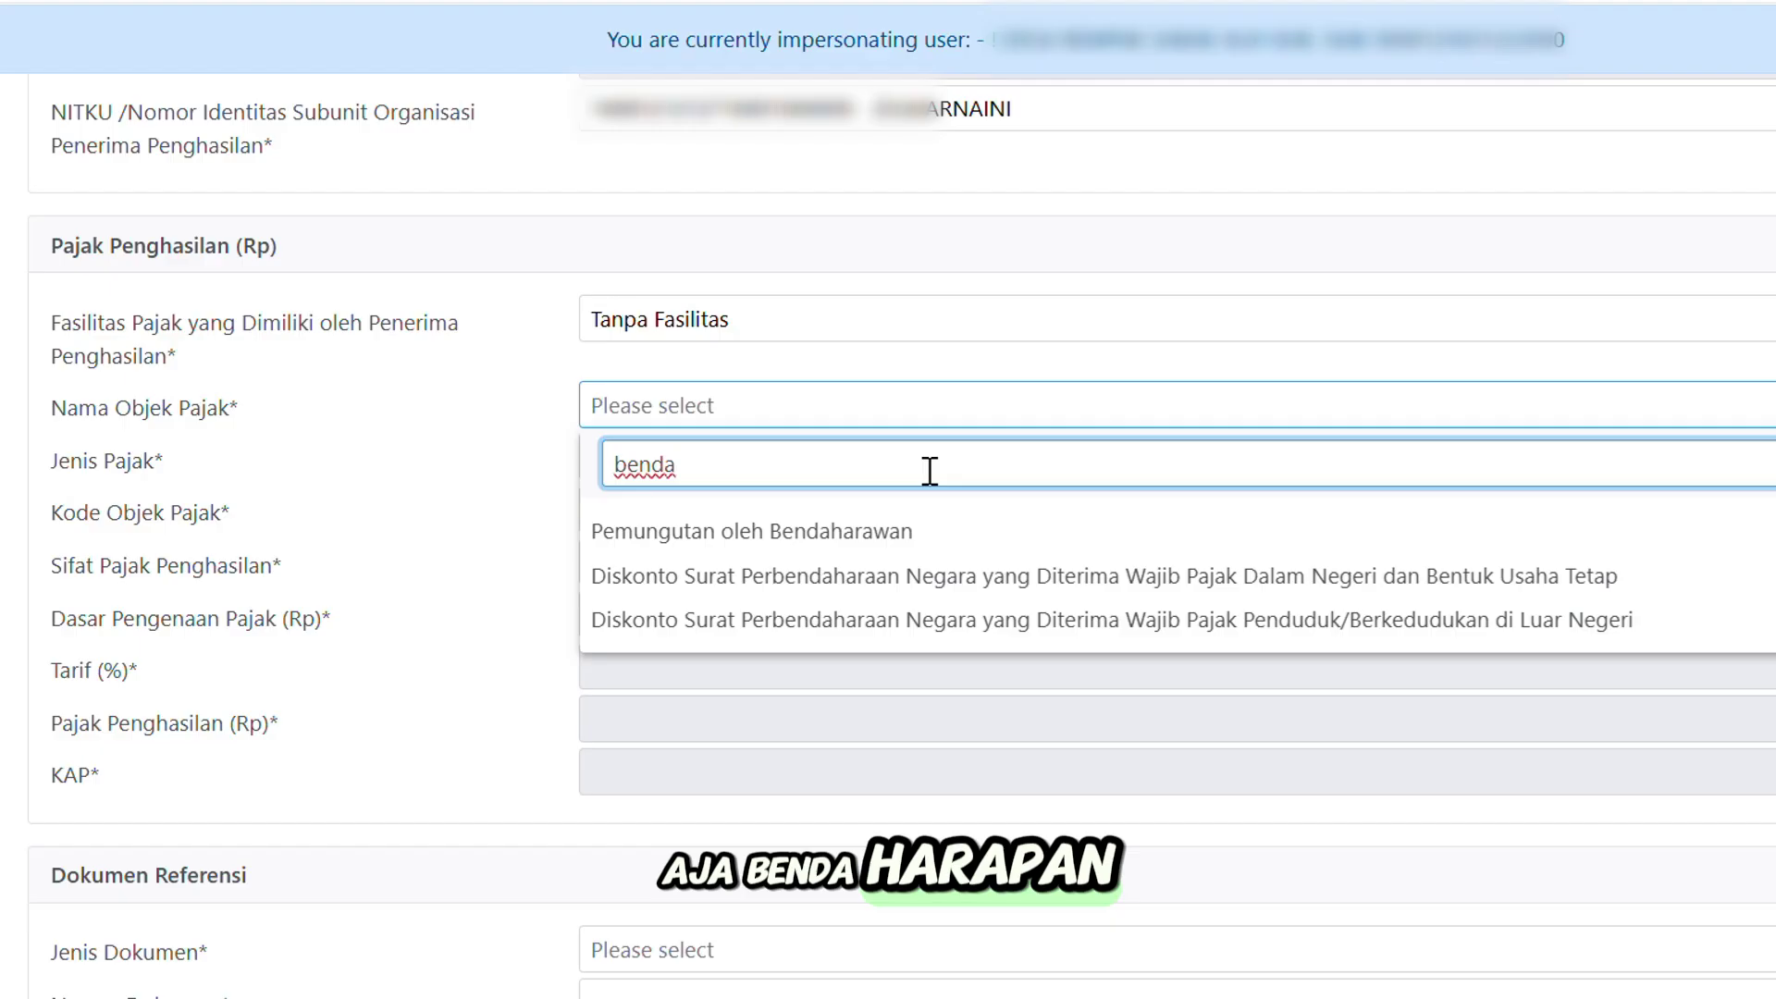
pyautogui.scroll(1, 959, 622)
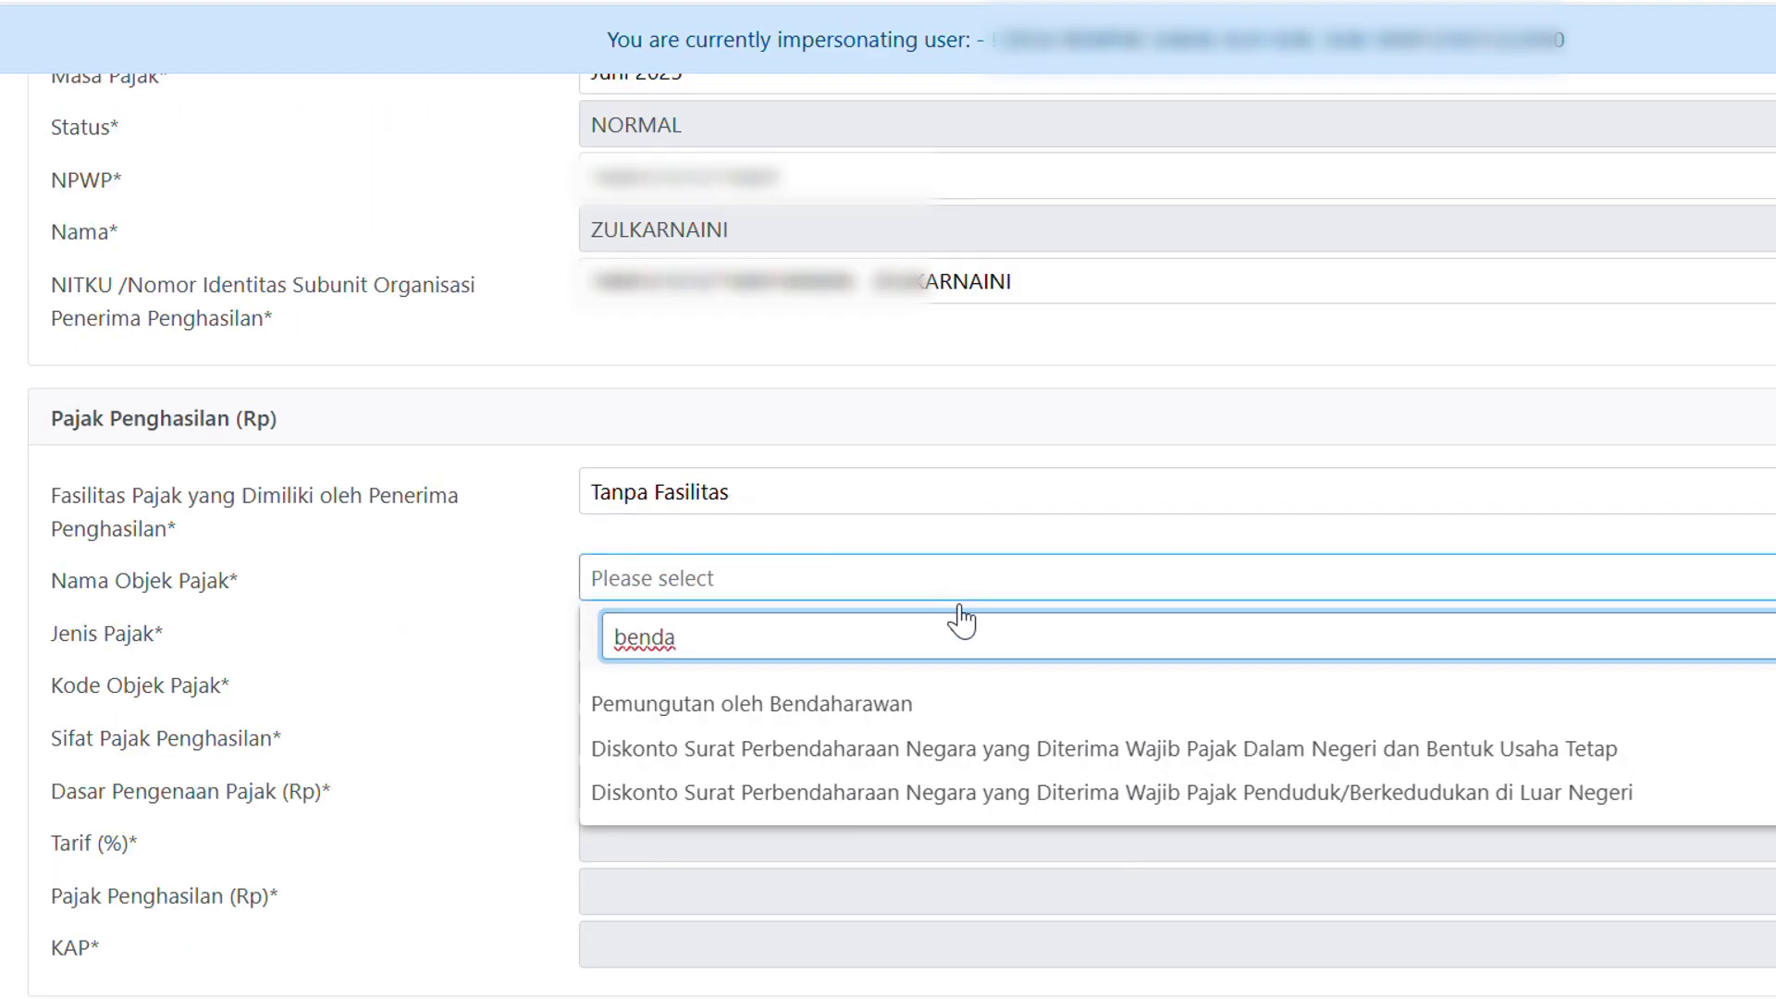
pyautogui.scroll(-1, 861, 575)
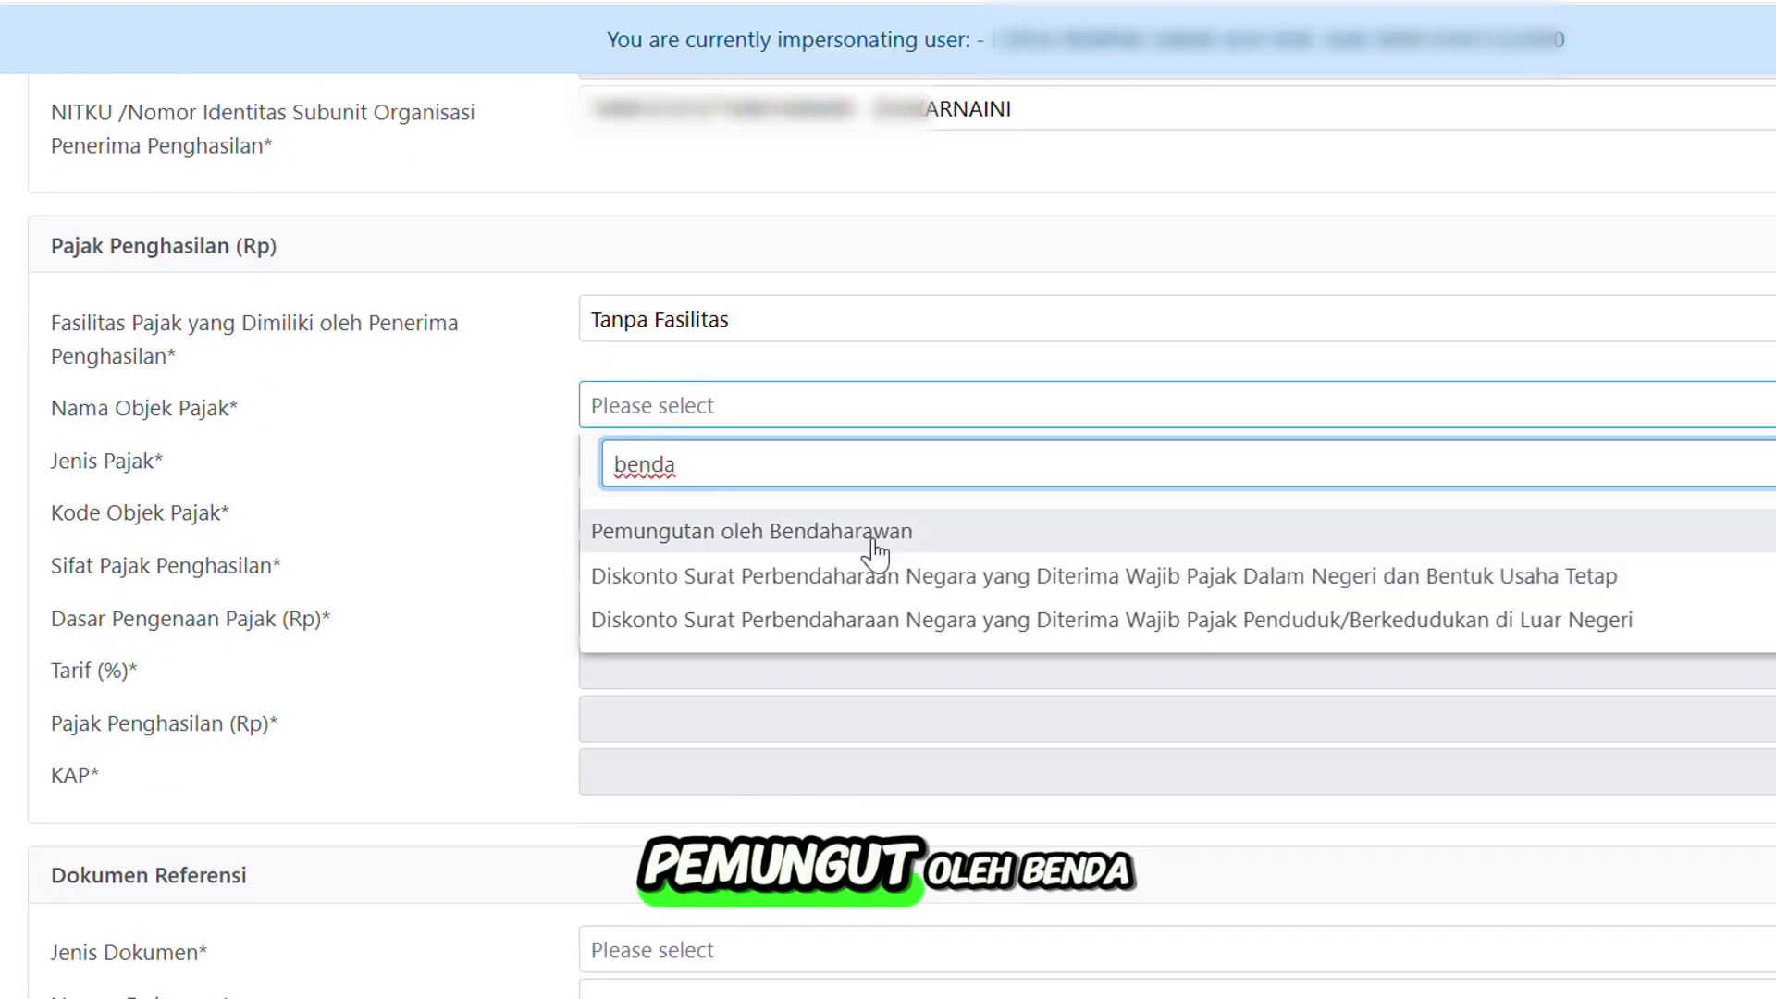
pyautogui.click(931, 546)
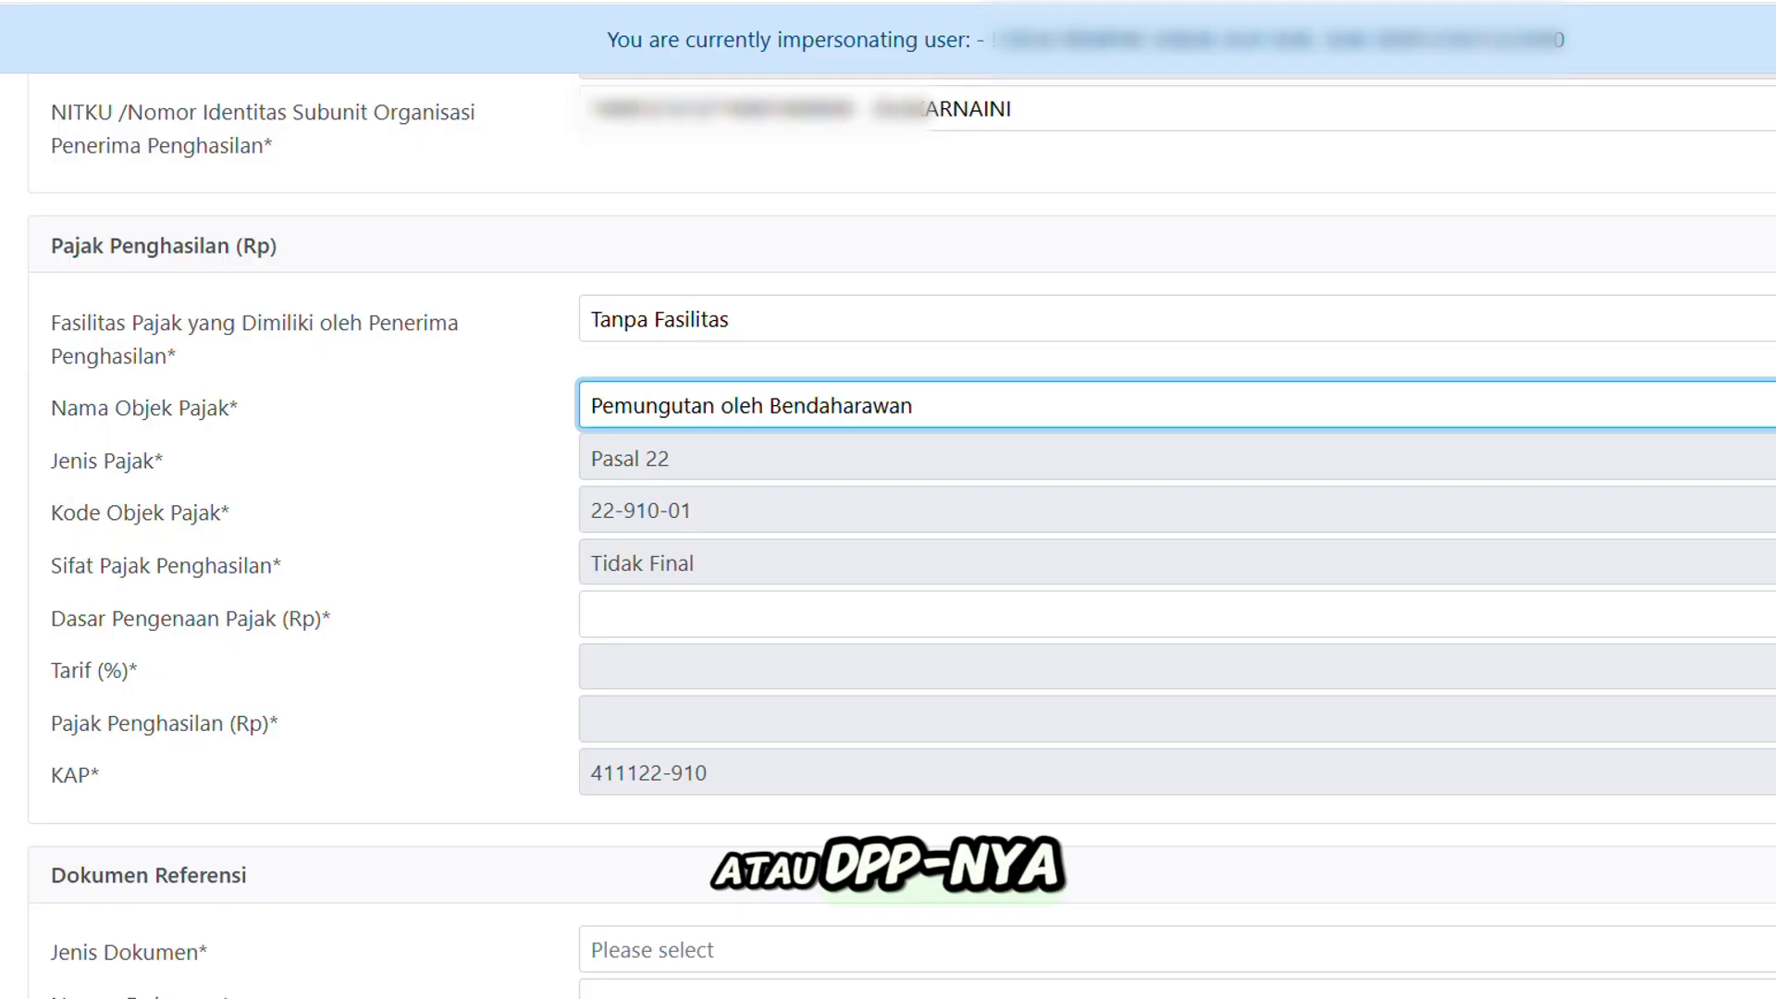
# Enter Dasar Pengenaan Pajak 86.500.180 so the Pasal 22 tax calculates to 1.297.503.
pyautogui.click(1700, 614)
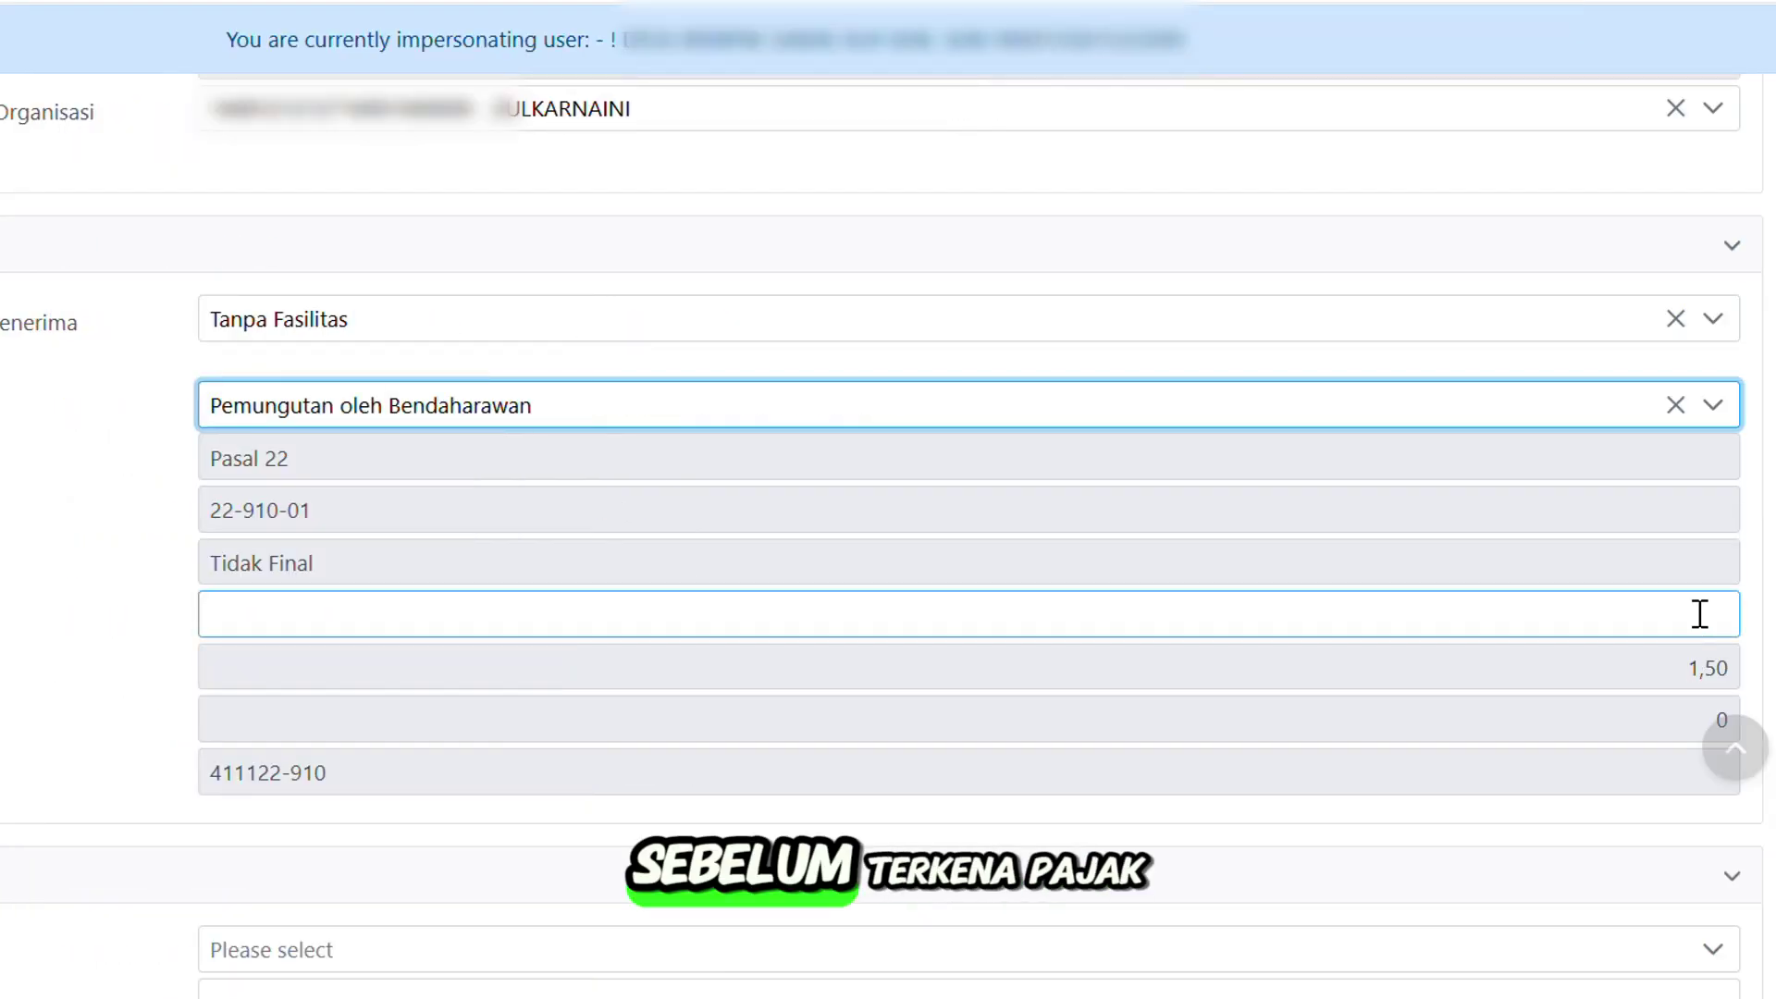
pyautogui.click(1699, 614)
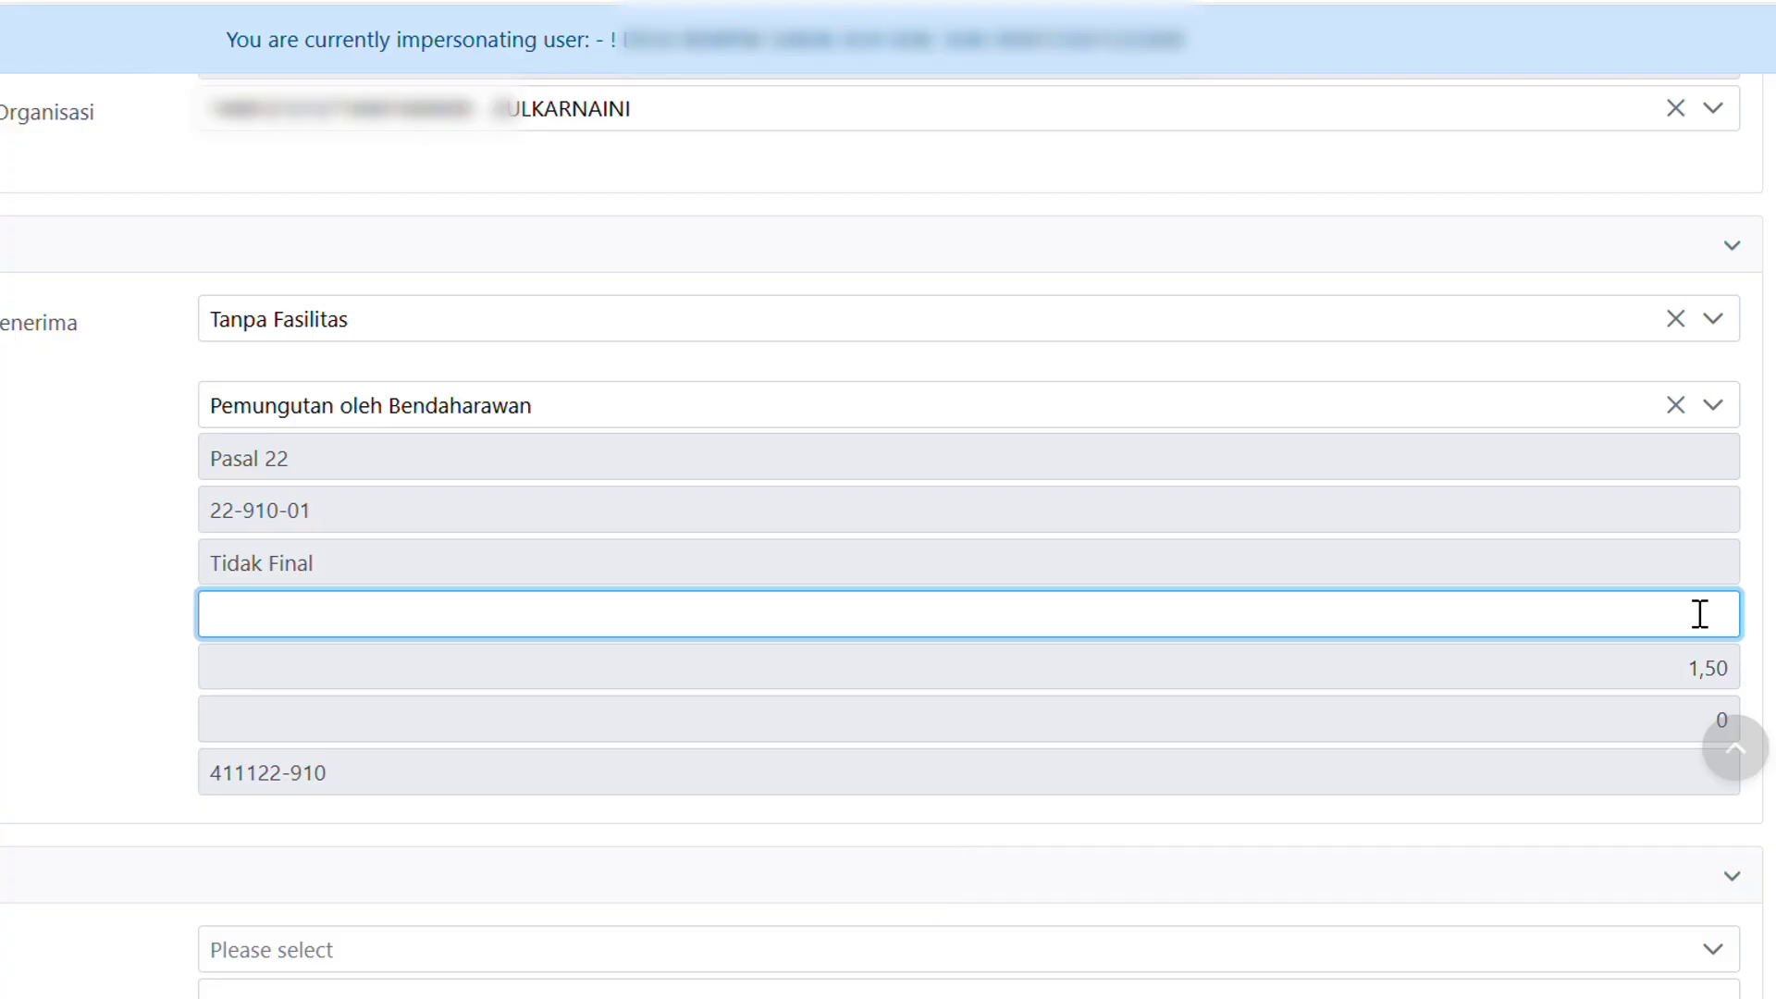
pyautogui.write('86')
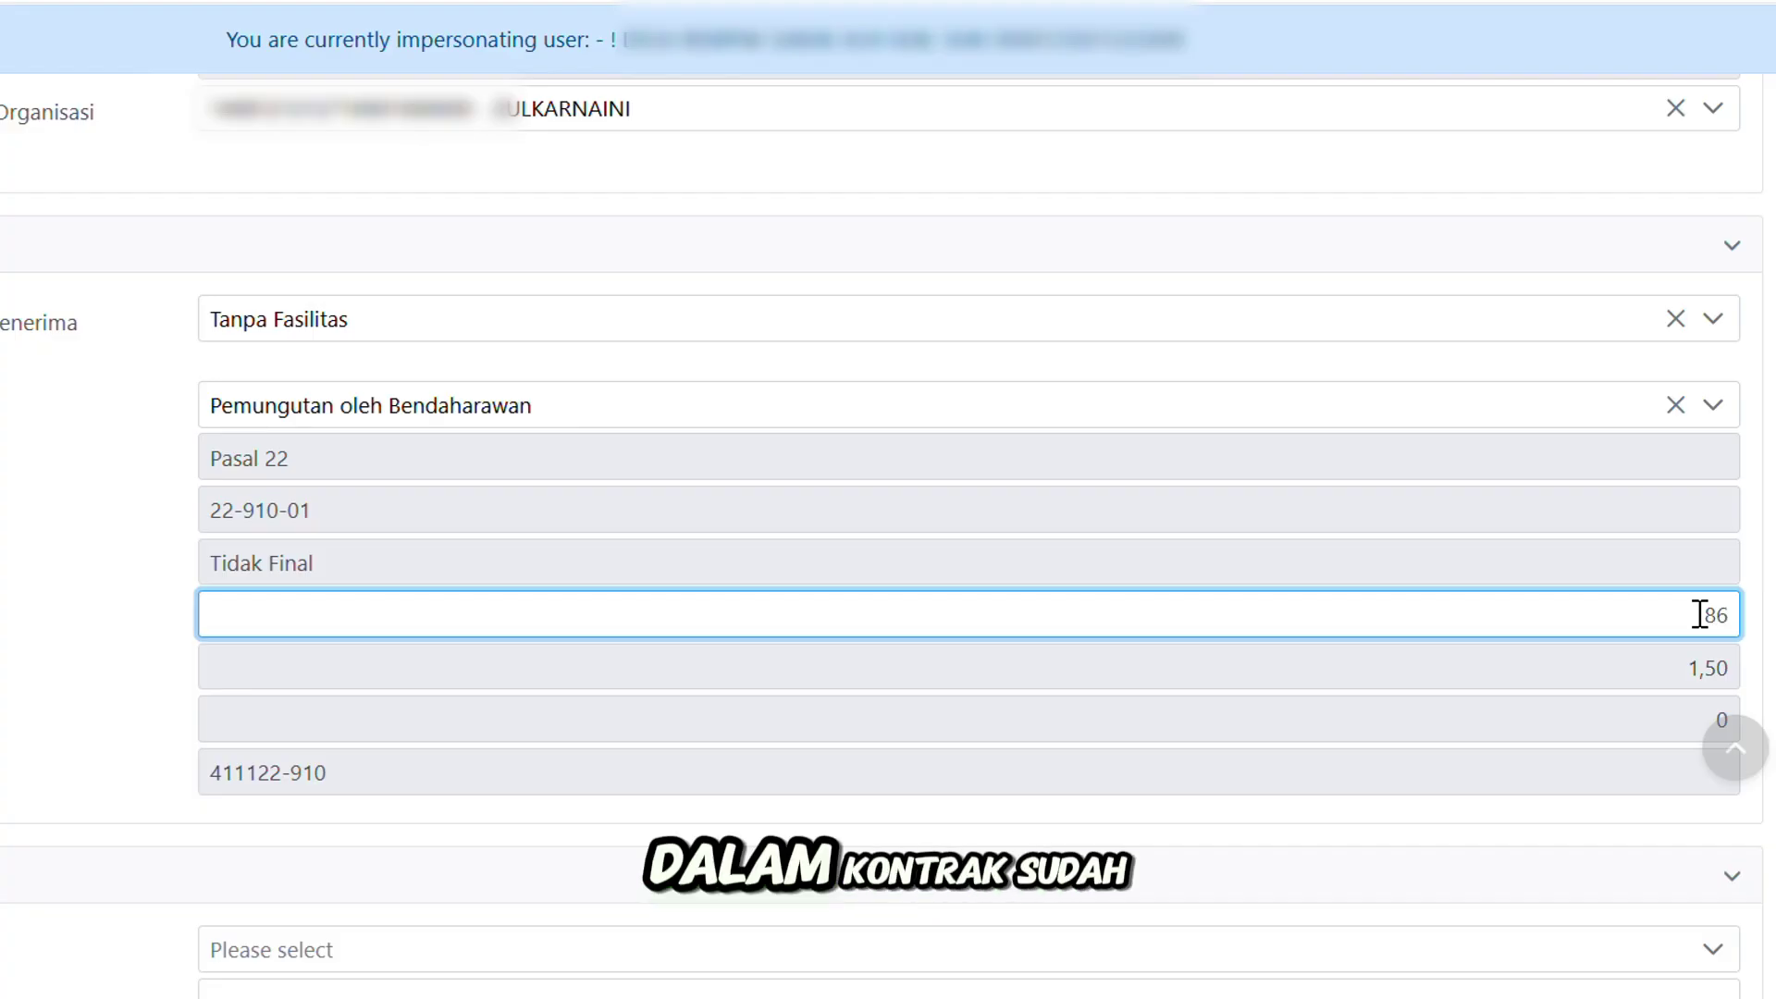
pyautogui.write('.500.180')
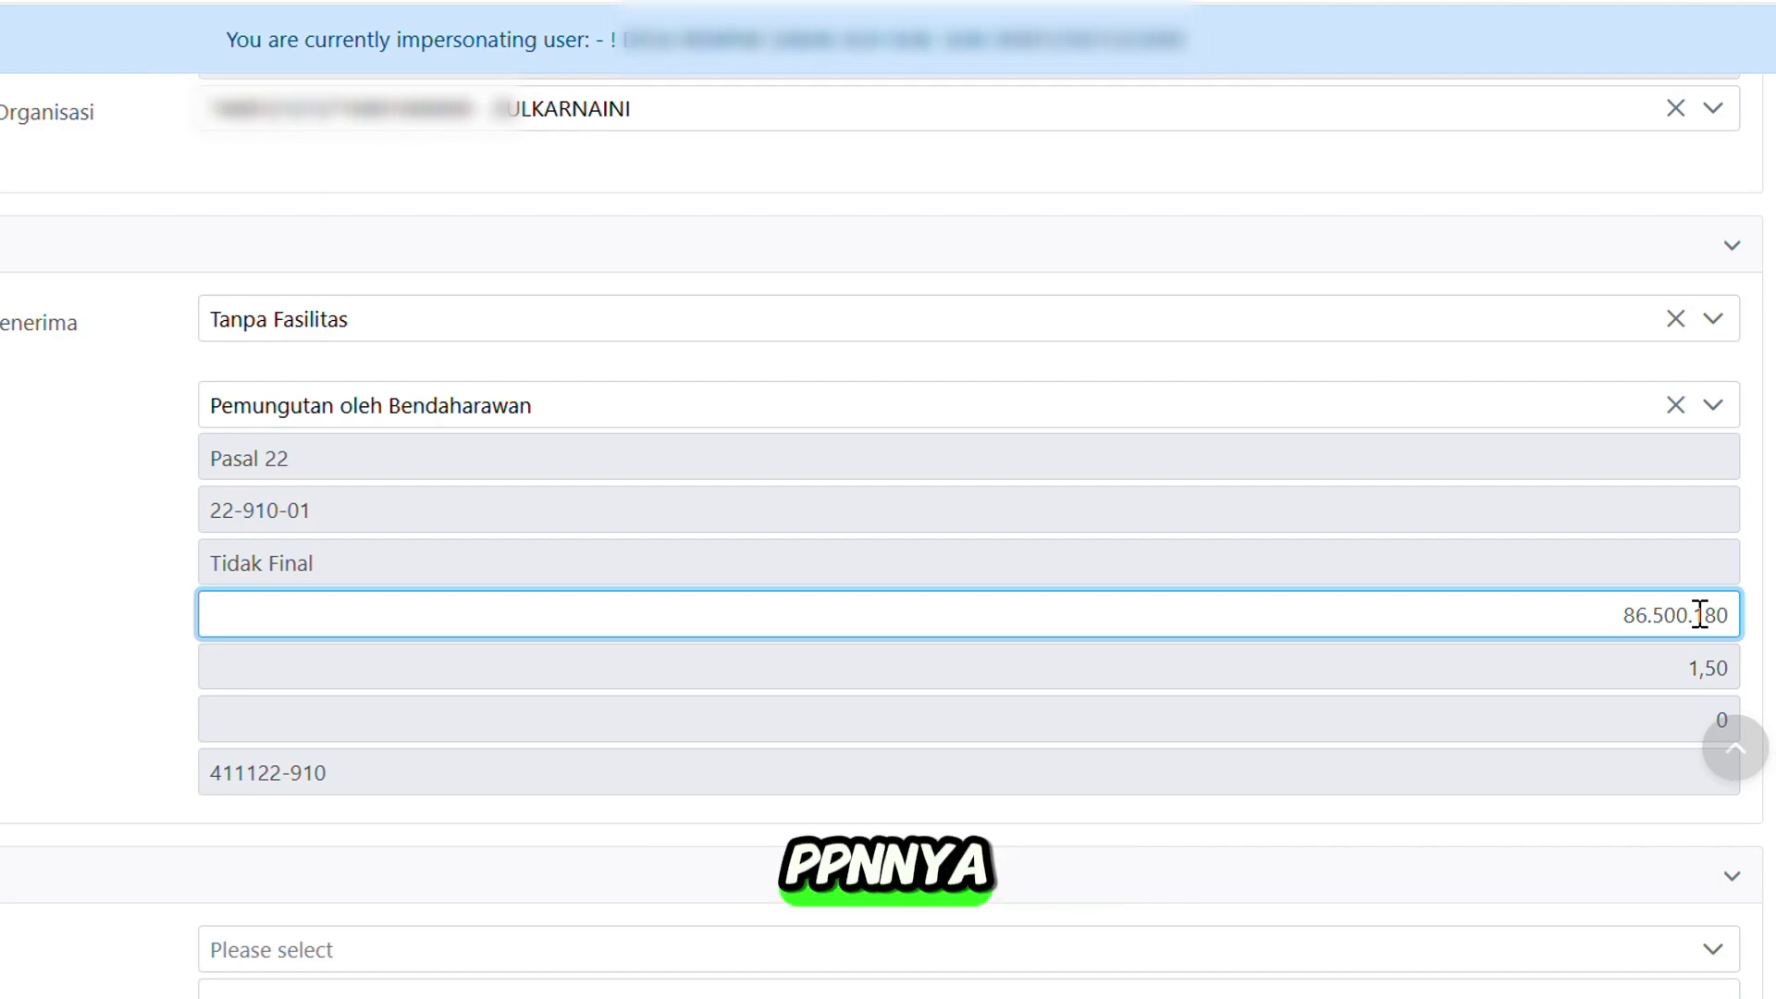
pyautogui.click(1653, 575)
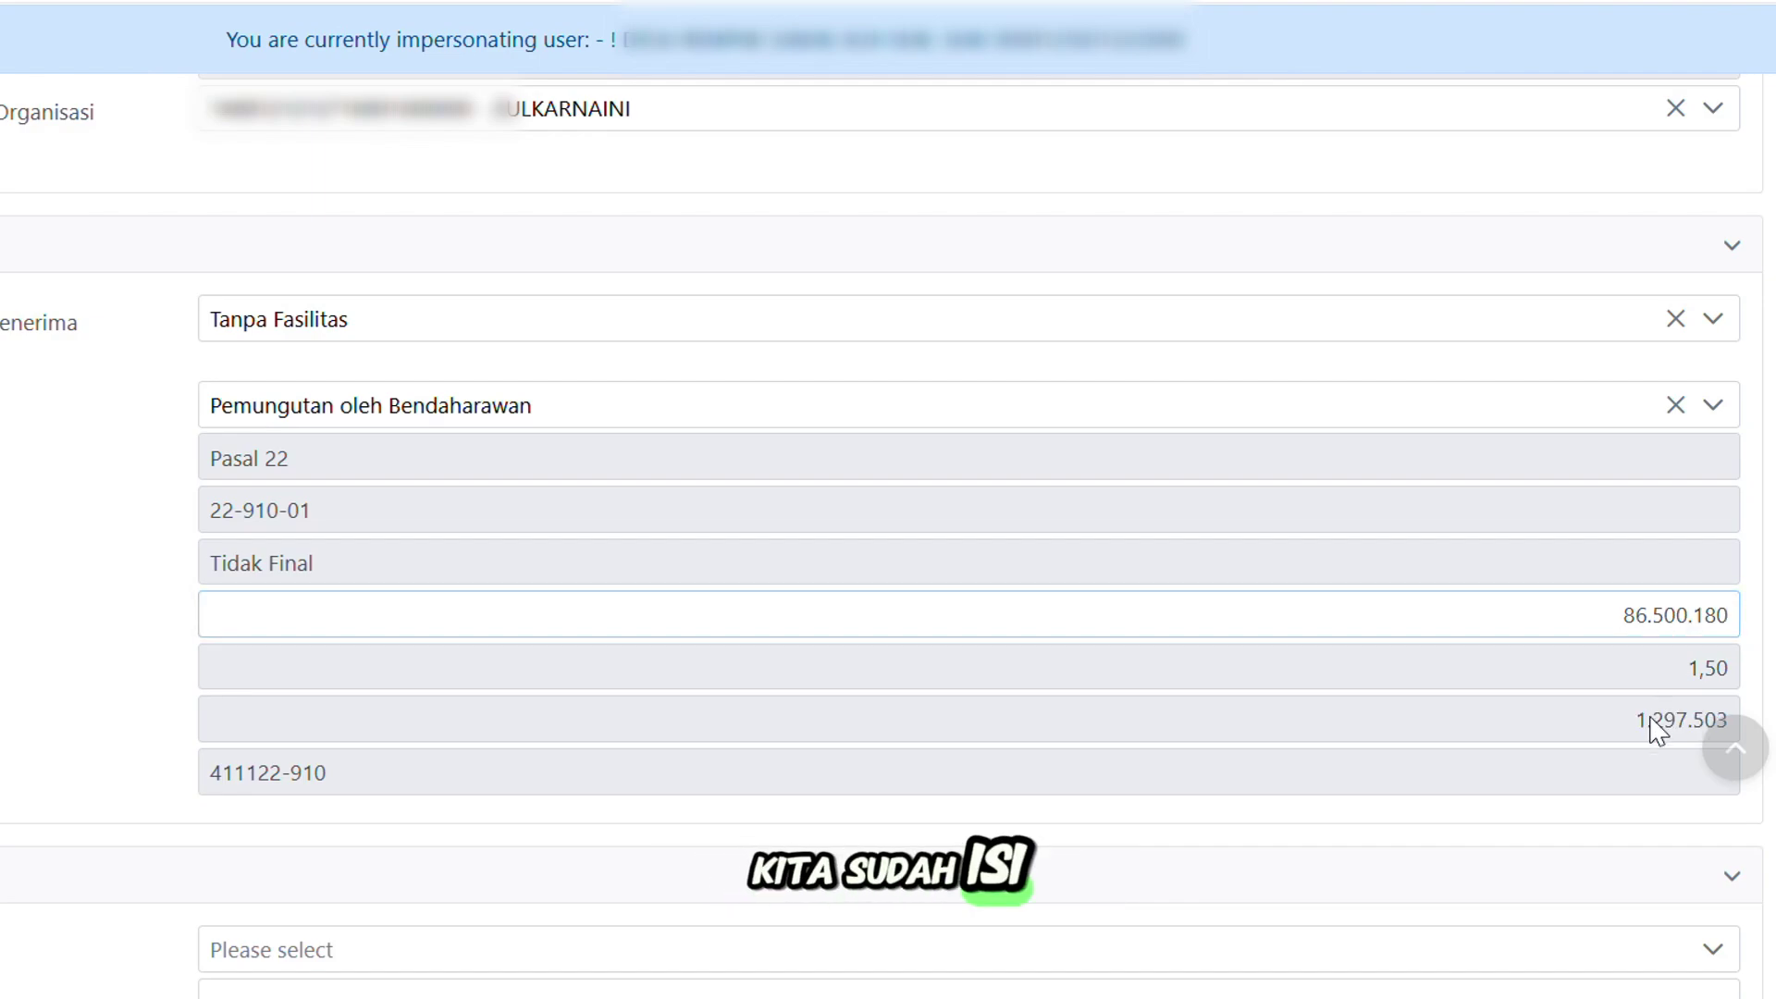
pyautogui.scroll(-2, 1619, 716)
pyautogui.scroll(-2, 1581, 569)
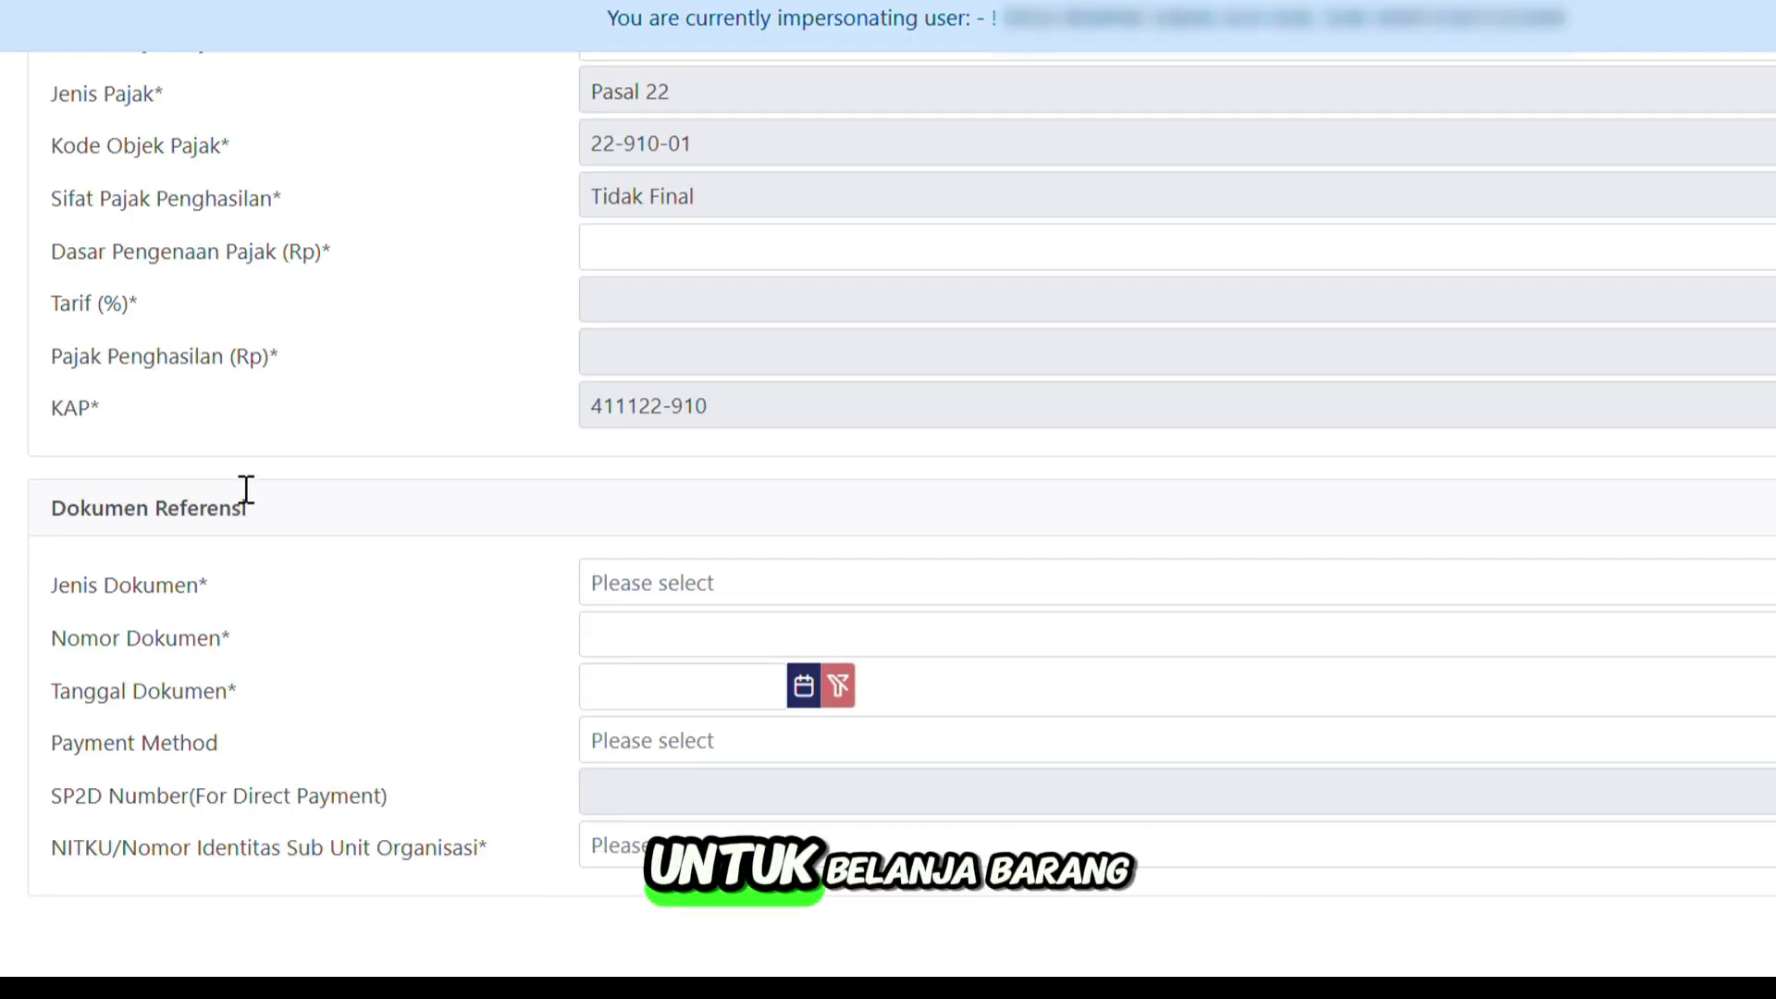
# Set the reference document to Bukti Pembayaran with document number 137.
pyautogui.click(634, 580)
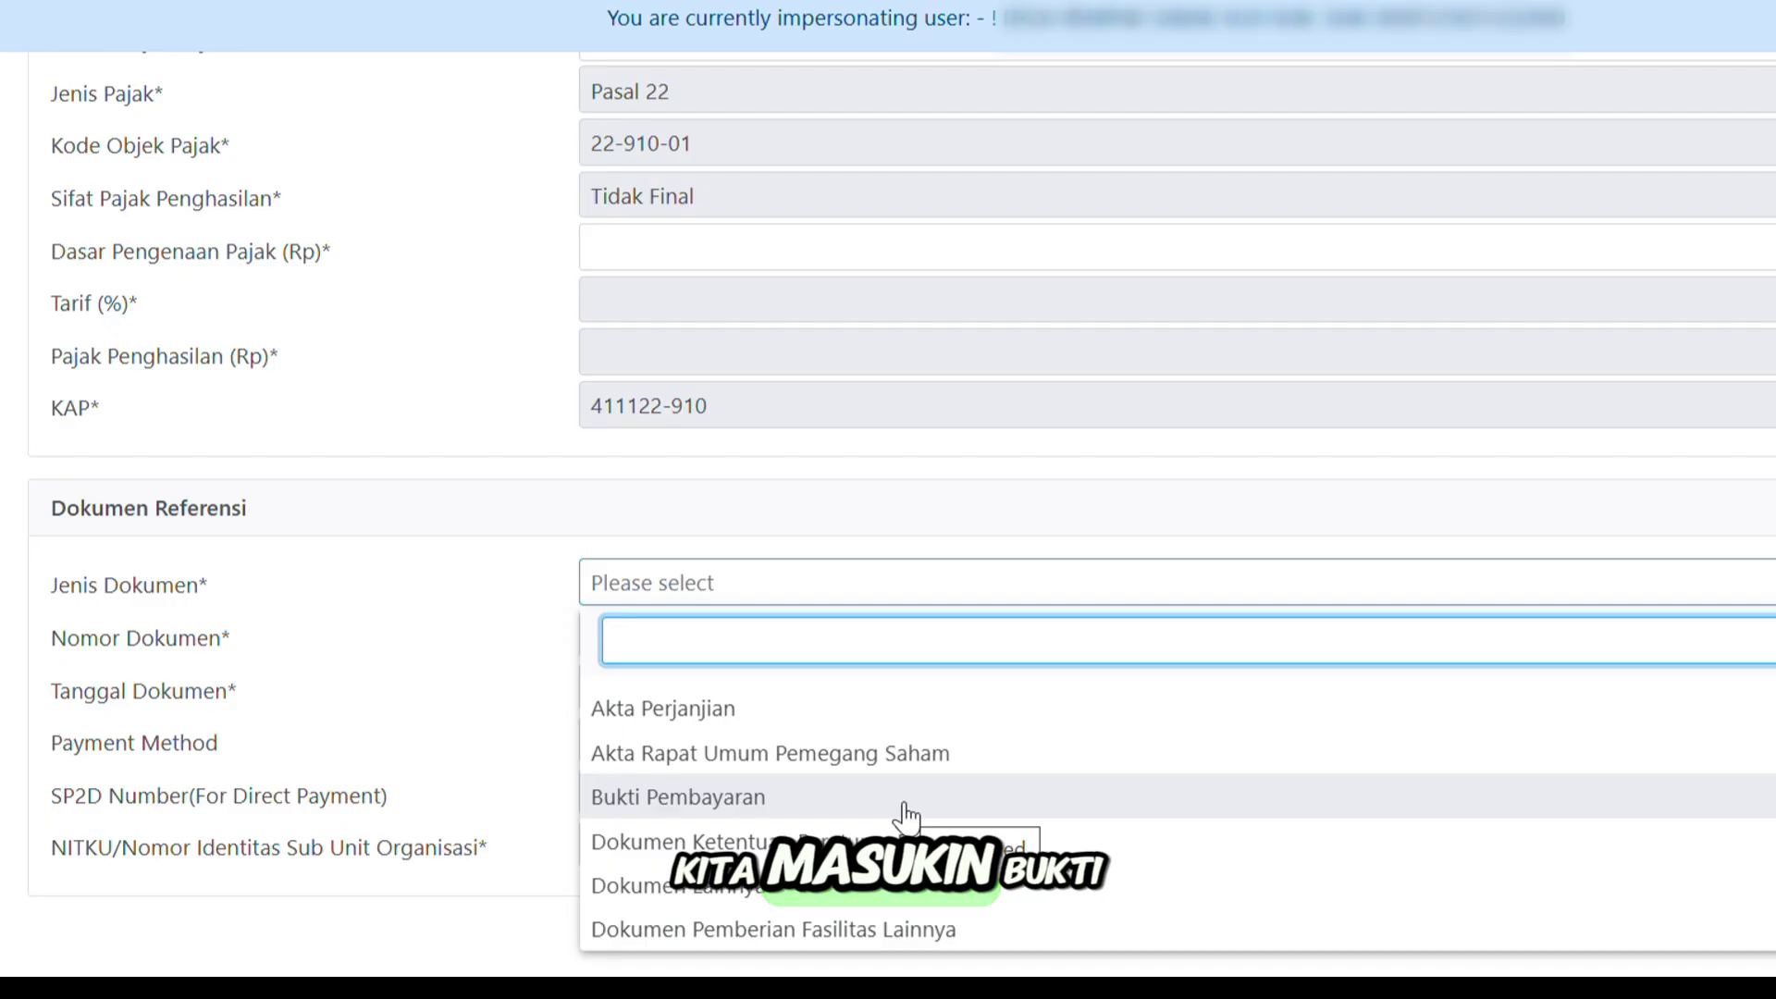
pyautogui.scroll(-2, 906, 822)
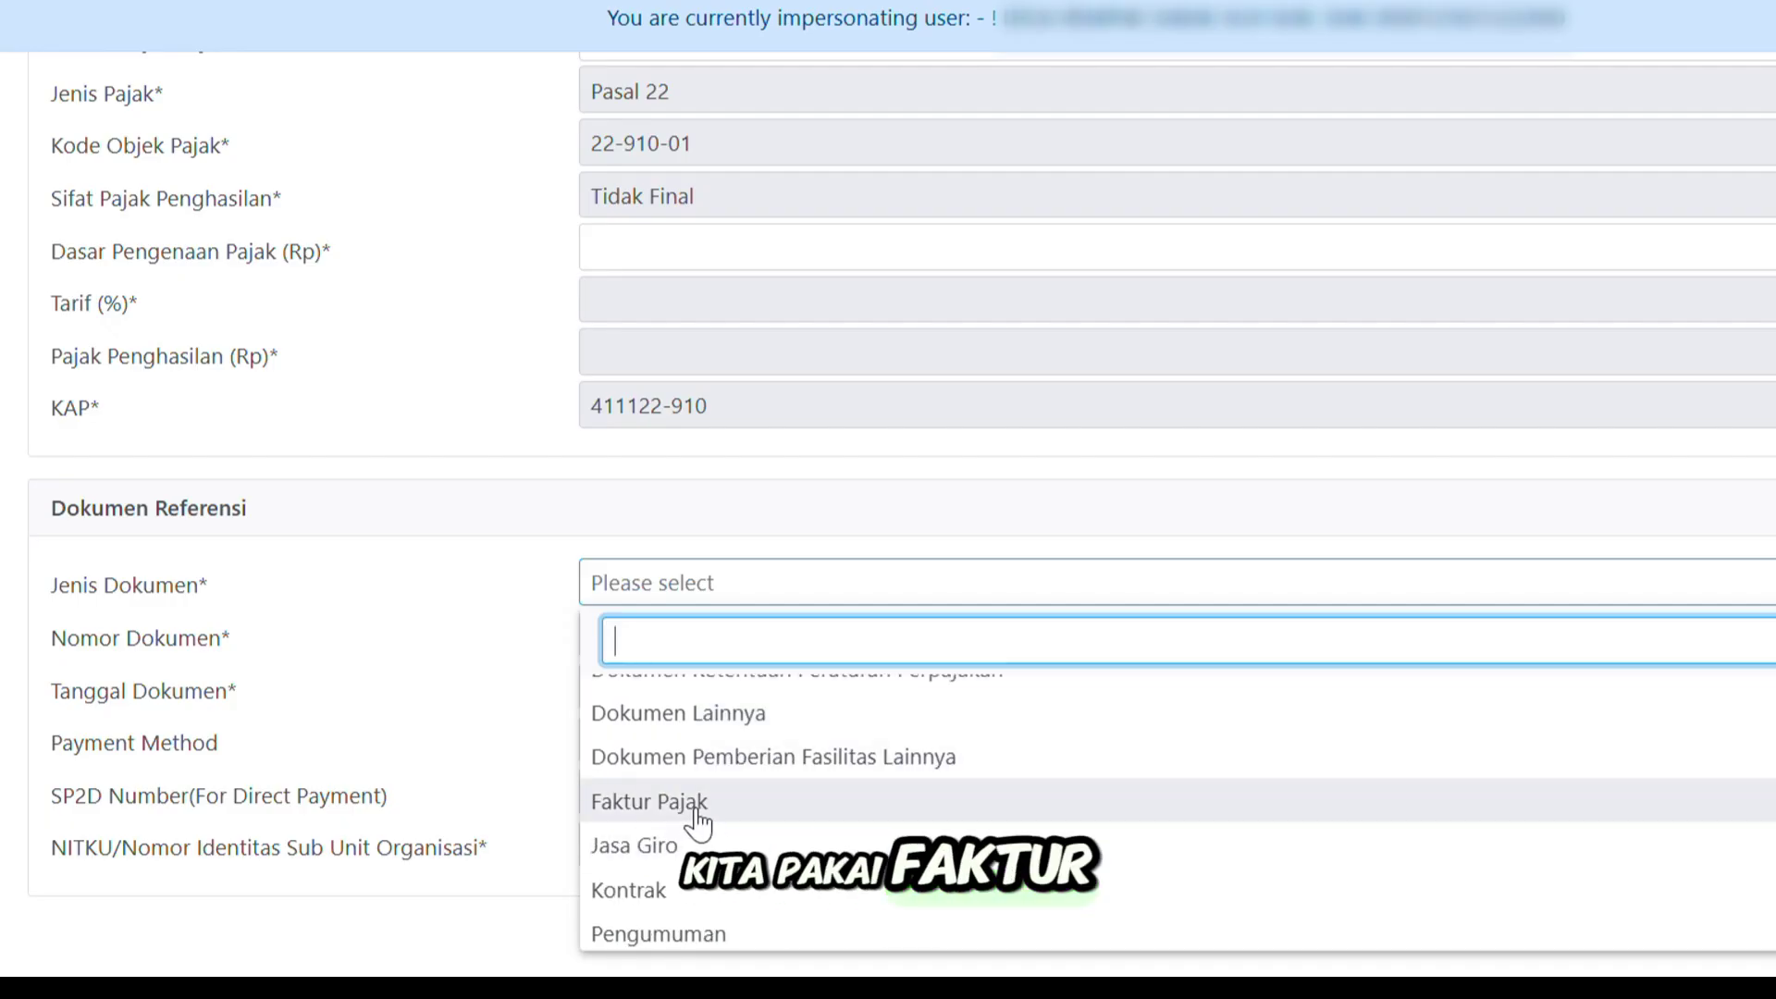
pyautogui.scroll(2, 703, 823)
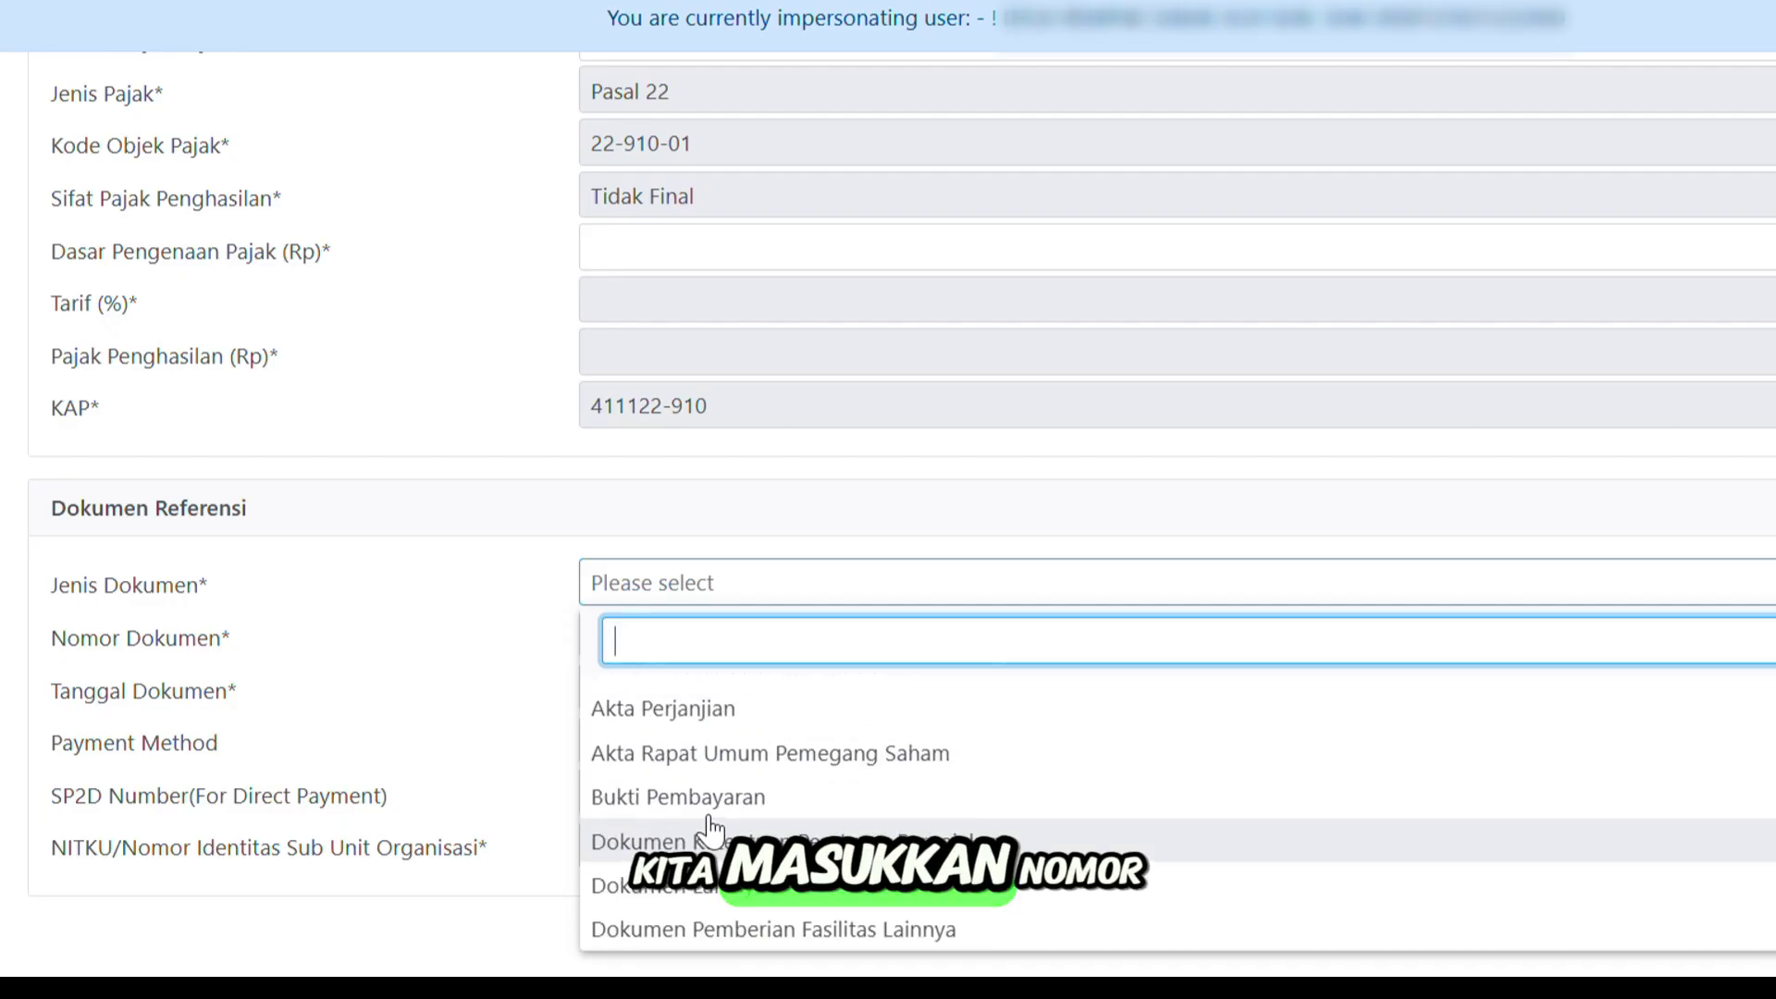
pyautogui.click(824, 803)
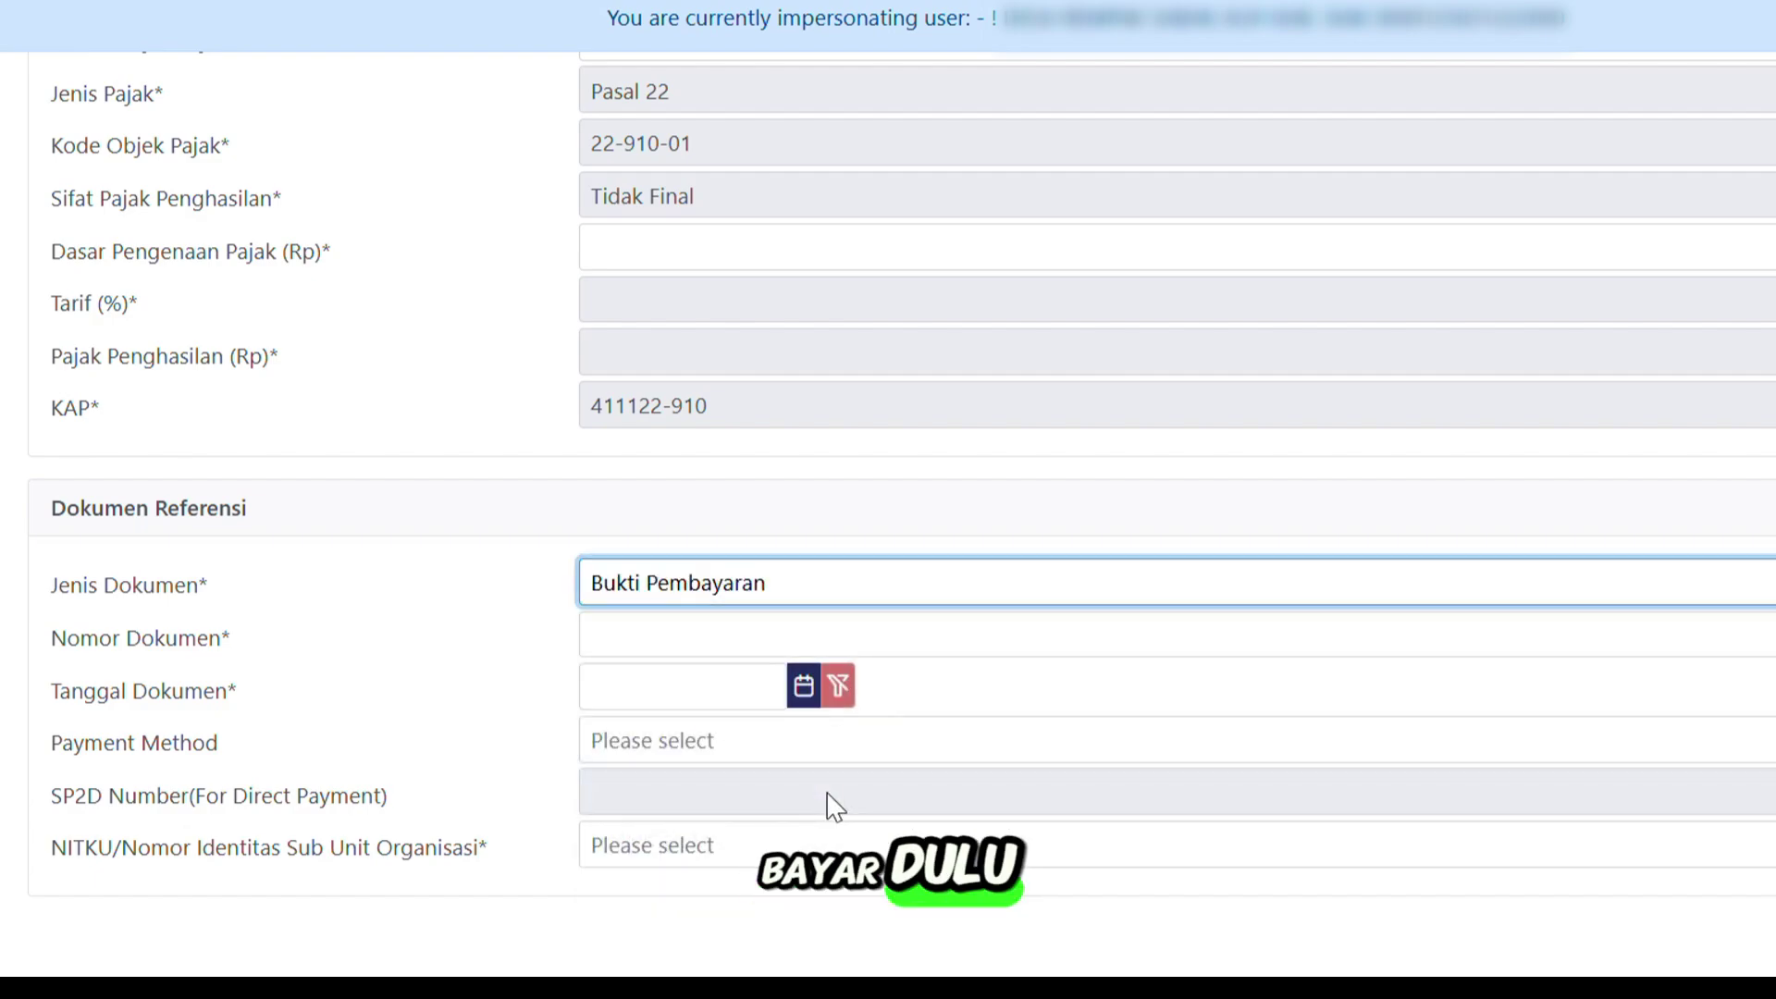
pyautogui.click(619, 635)
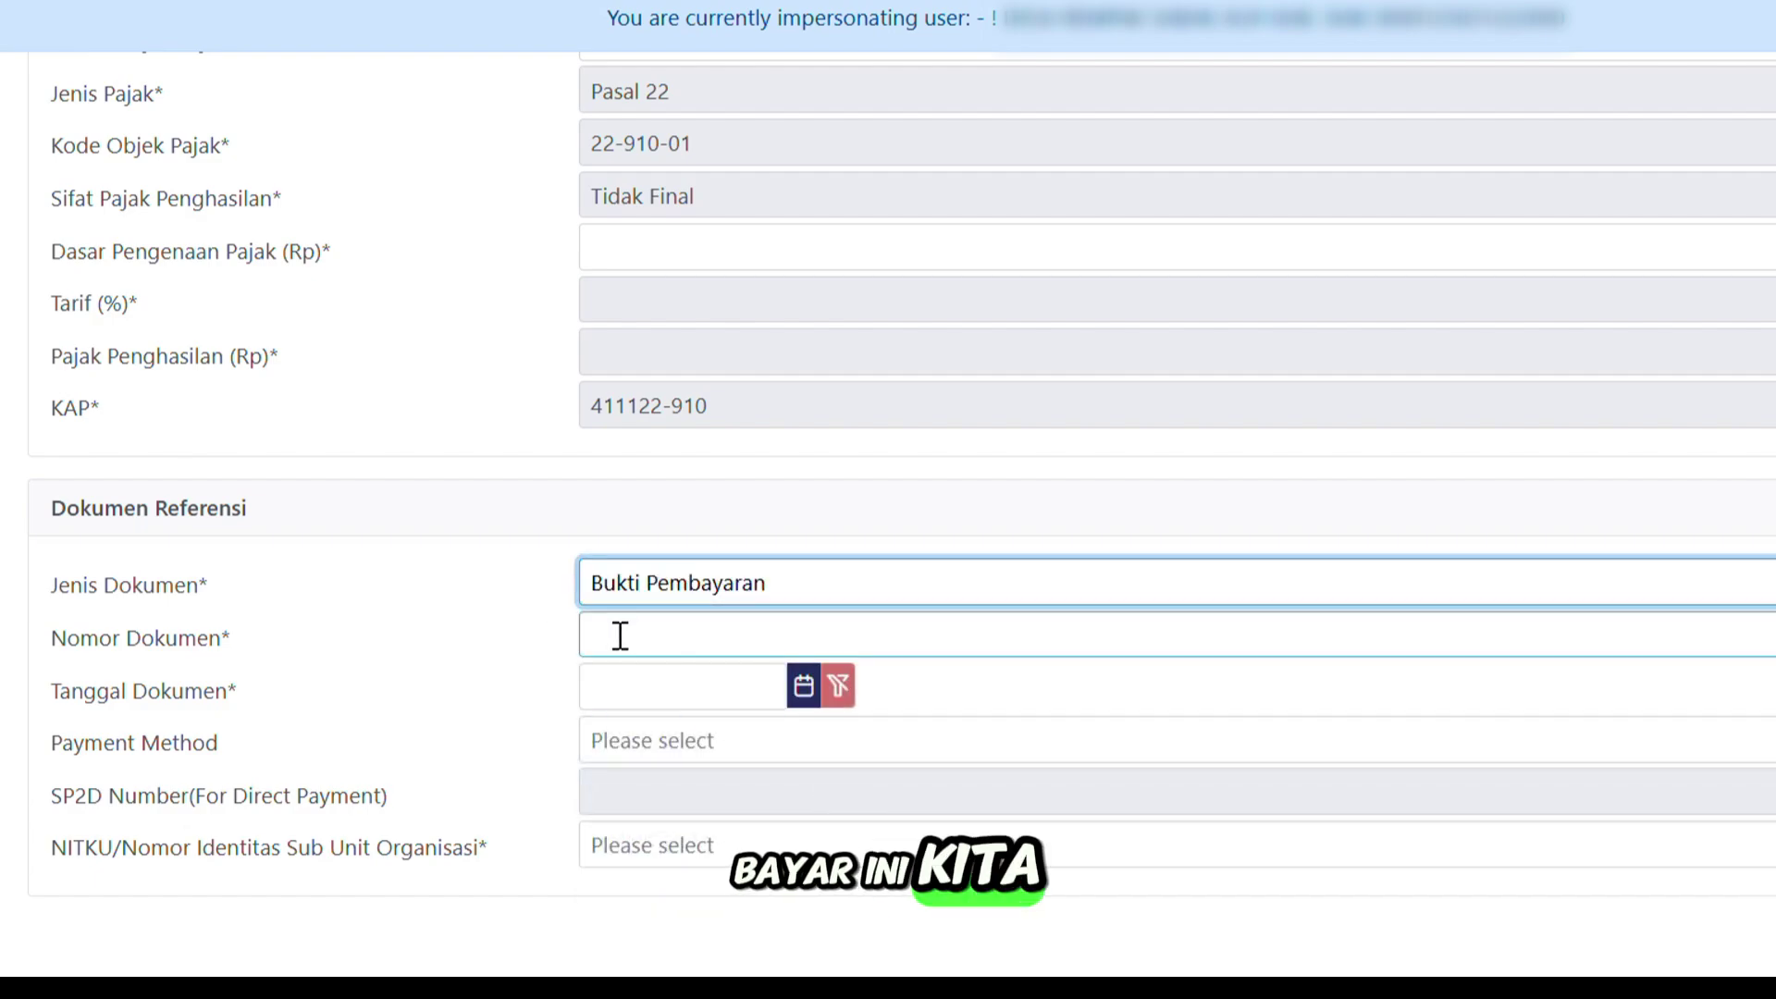
pyautogui.click(620, 635)
pyautogui.write('1')
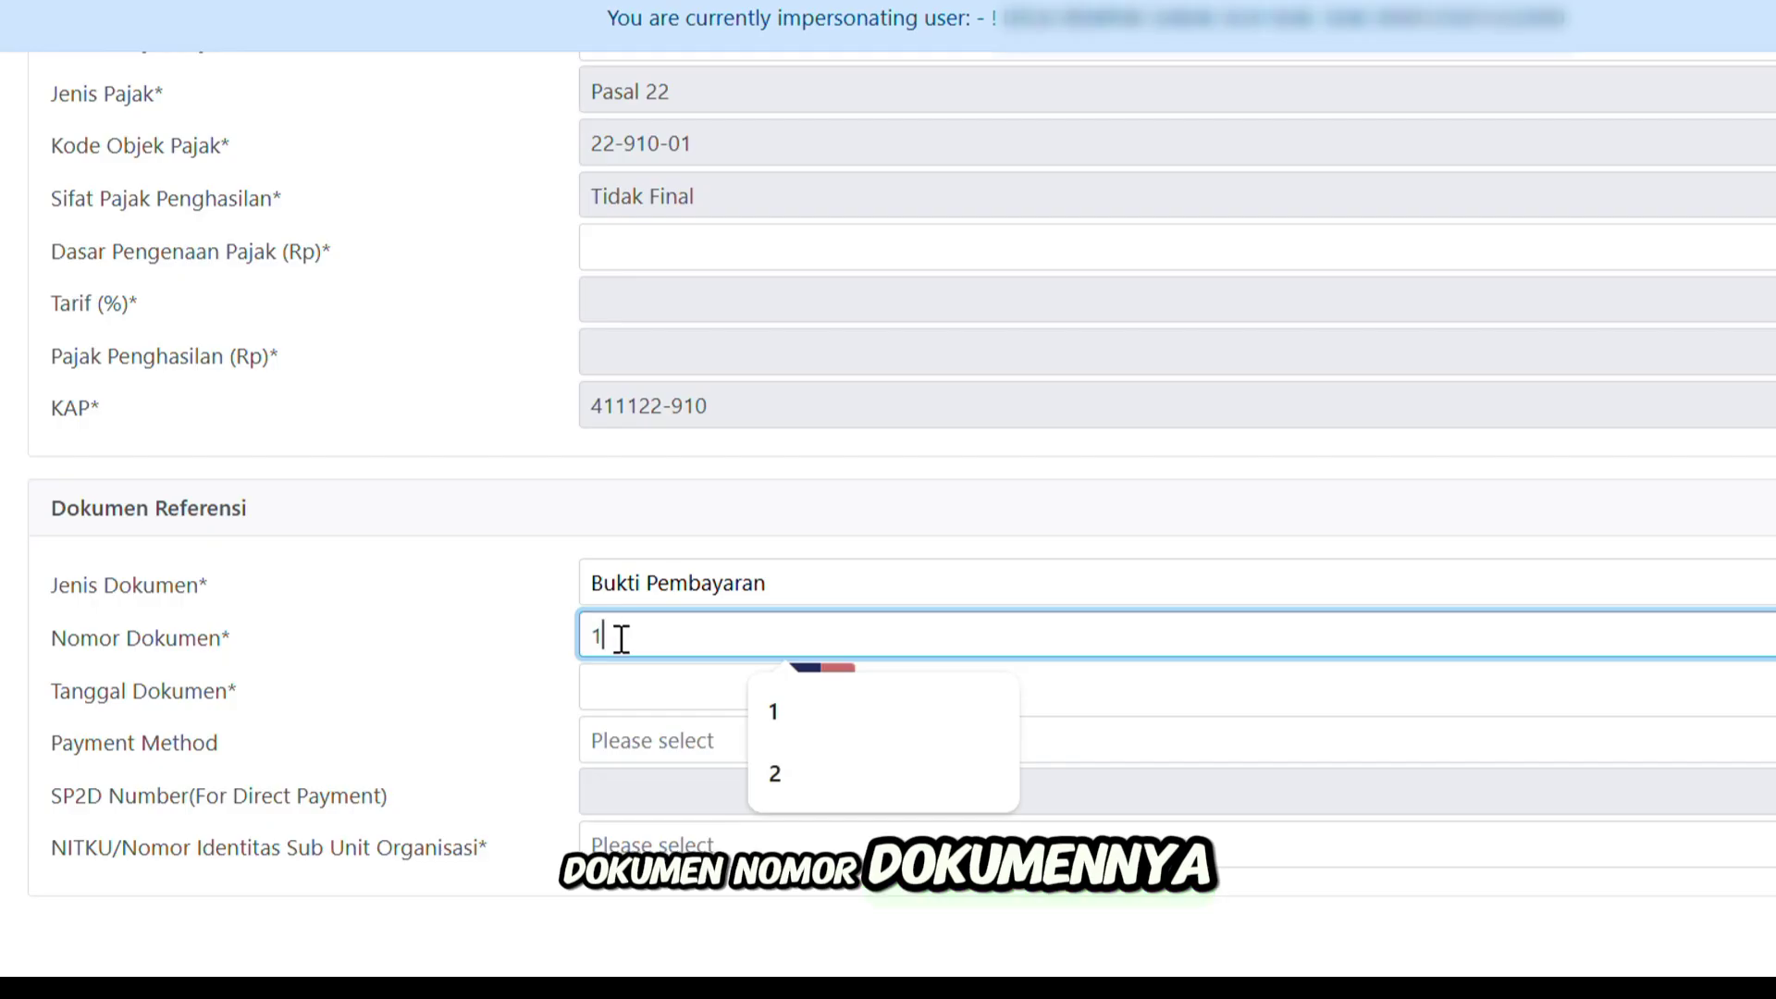
pyautogui.write('37')
pyautogui.click(468, 674)
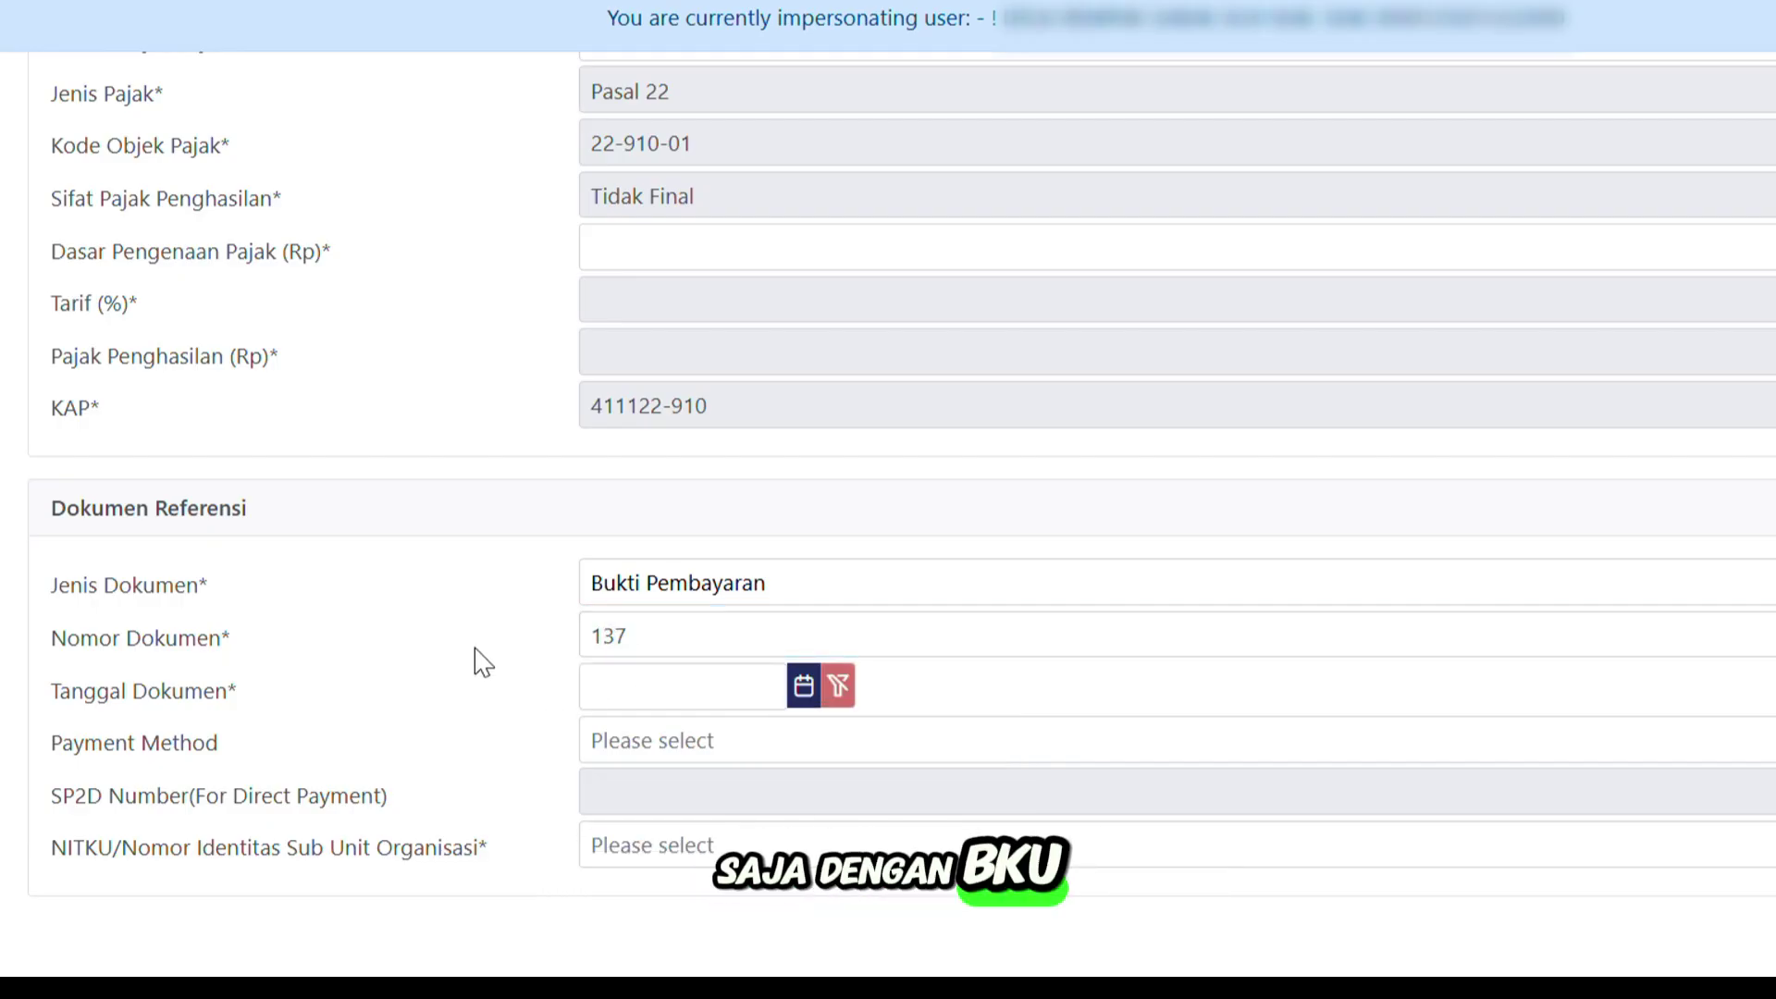
# Date the document 16-06-2025 and set payment method to Mekanisme Uang Persediaan.
pyautogui.click(703, 686)
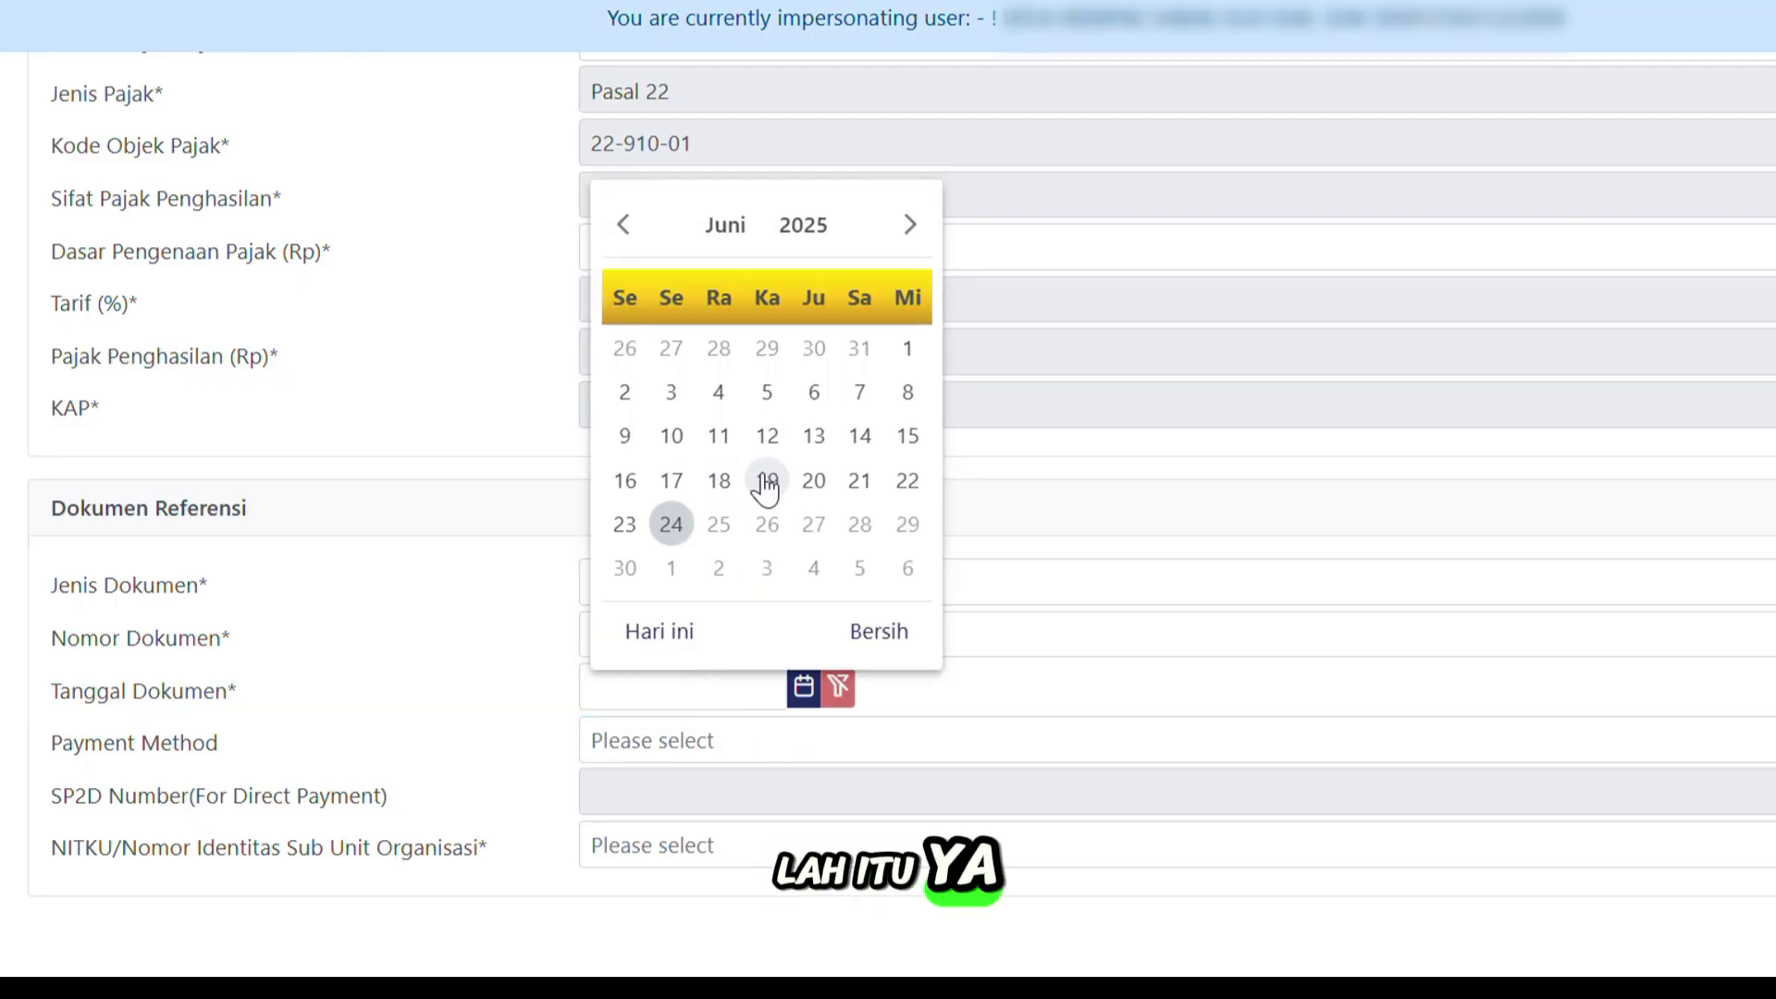
pyautogui.click(625, 482)
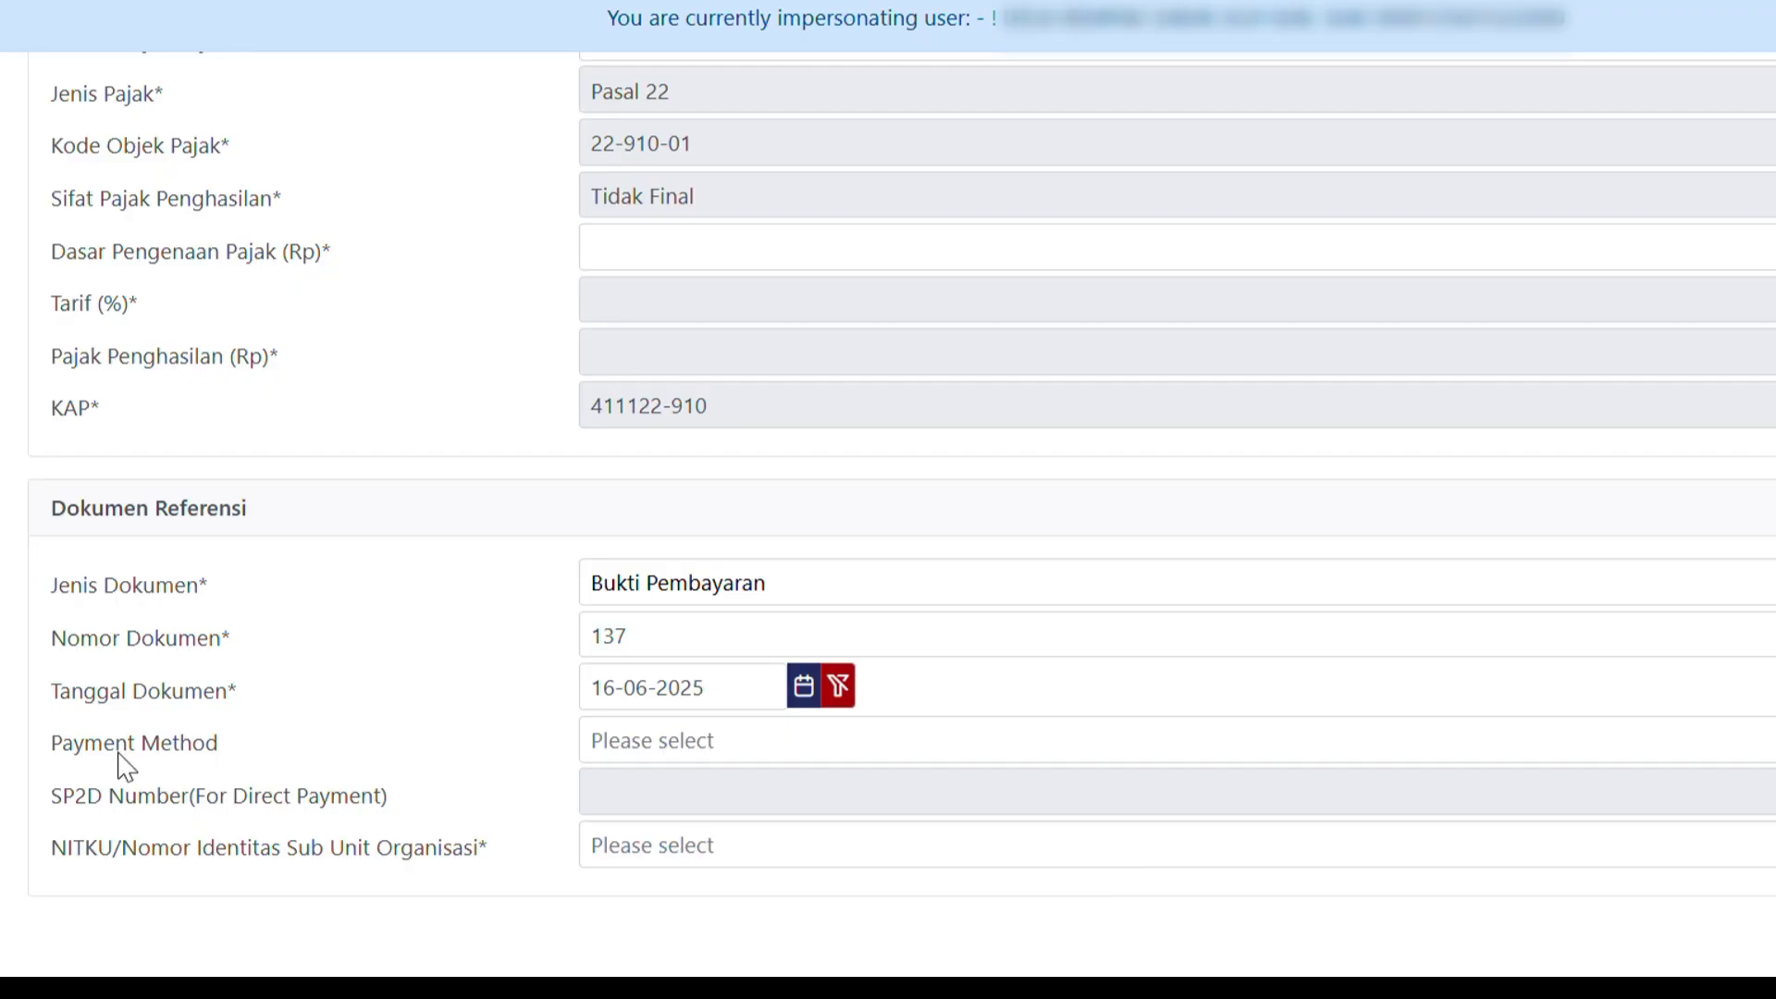
pyautogui.click(766, 745)
pyautogui.click(766, 755)
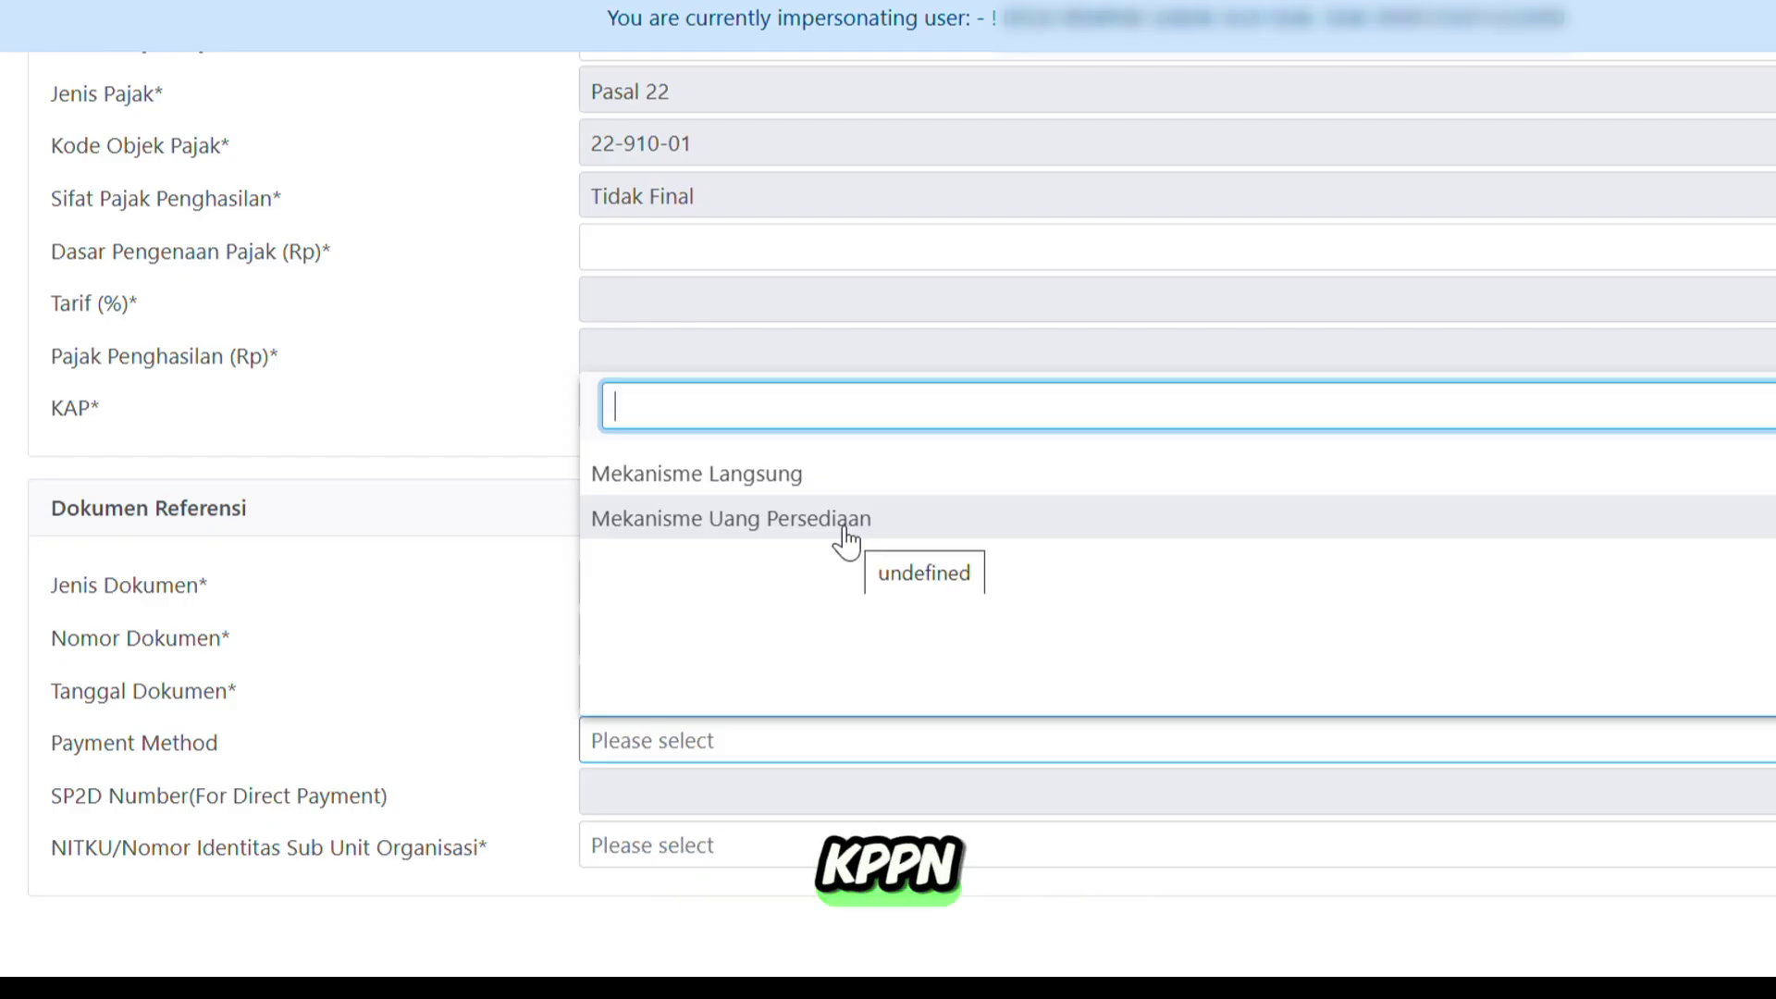
pyautogui.click(747, 487)
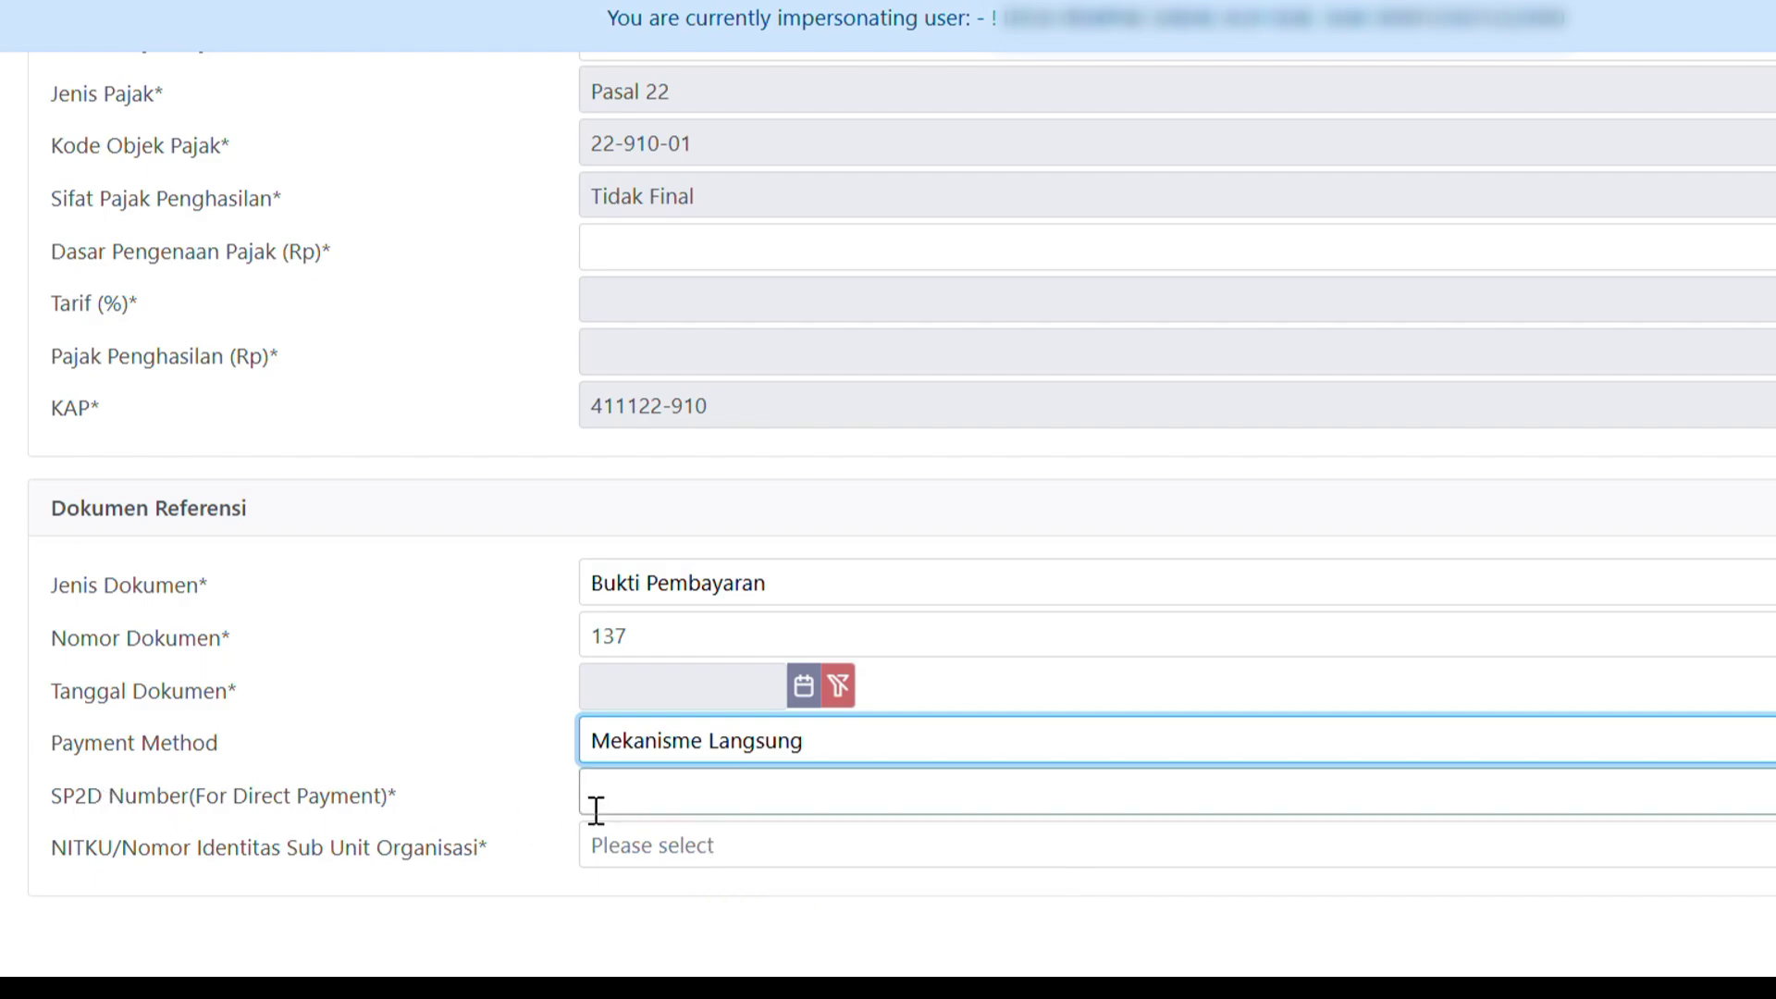
pyautogui.click(476, 777)
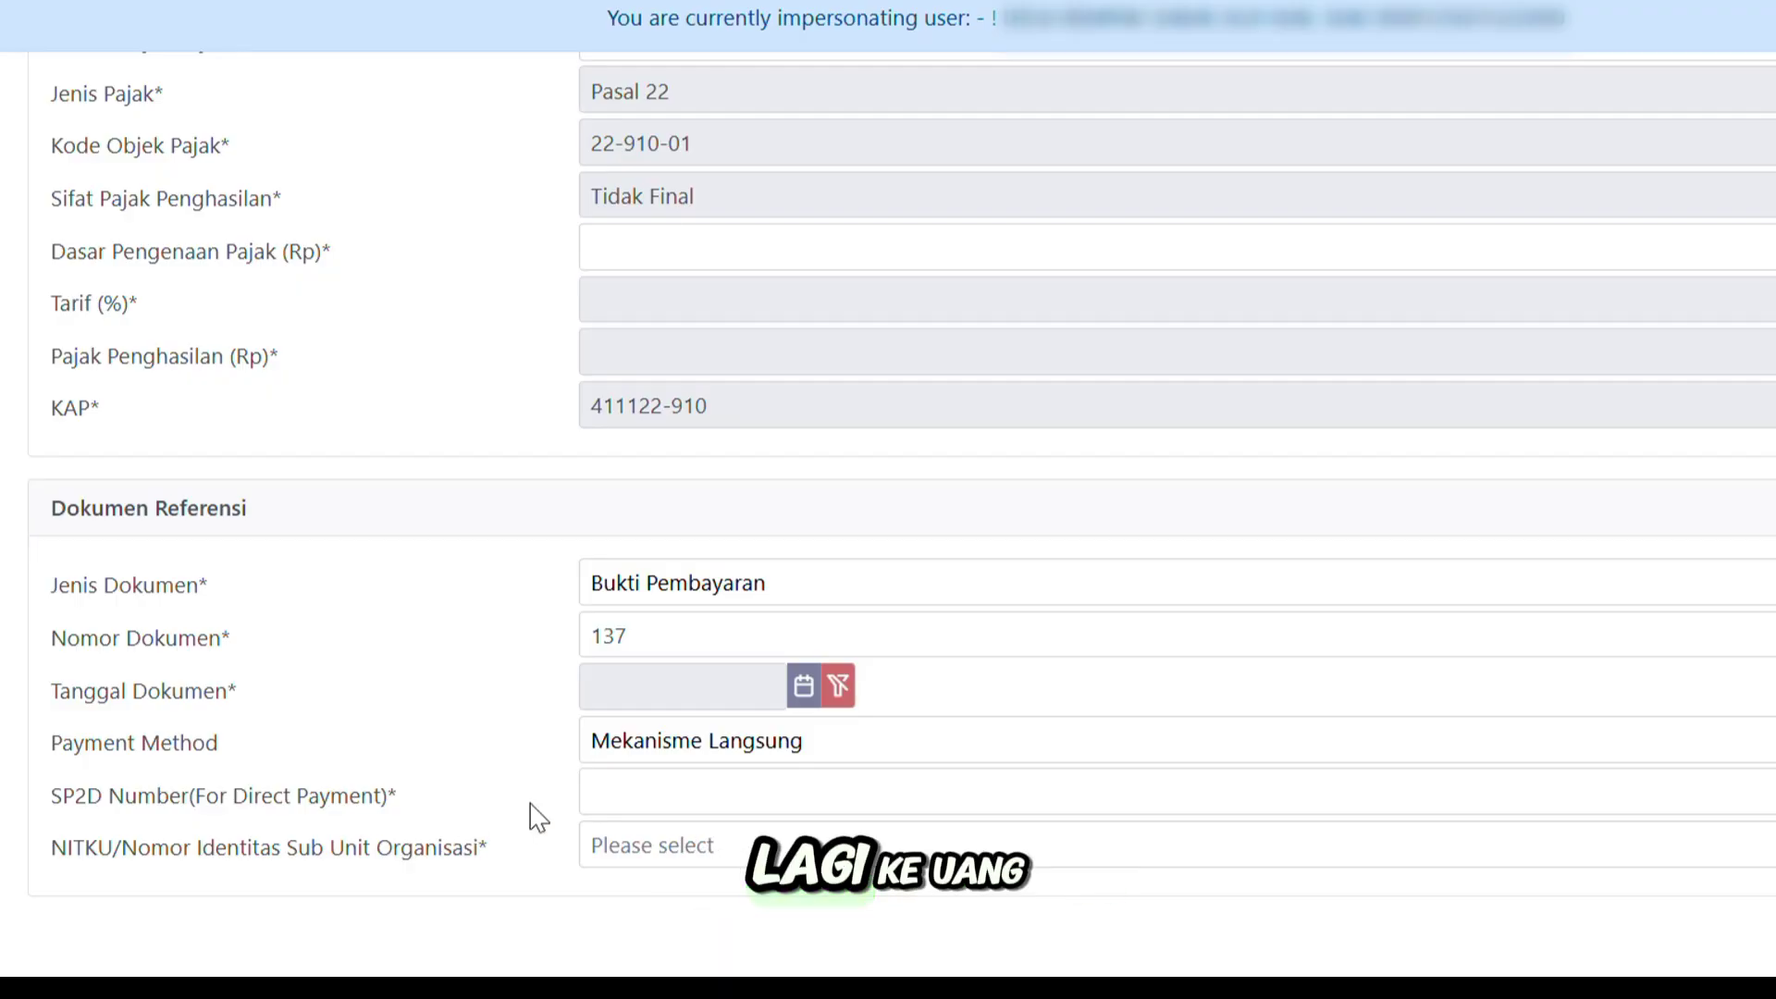
pyautogui.click(692, 741)
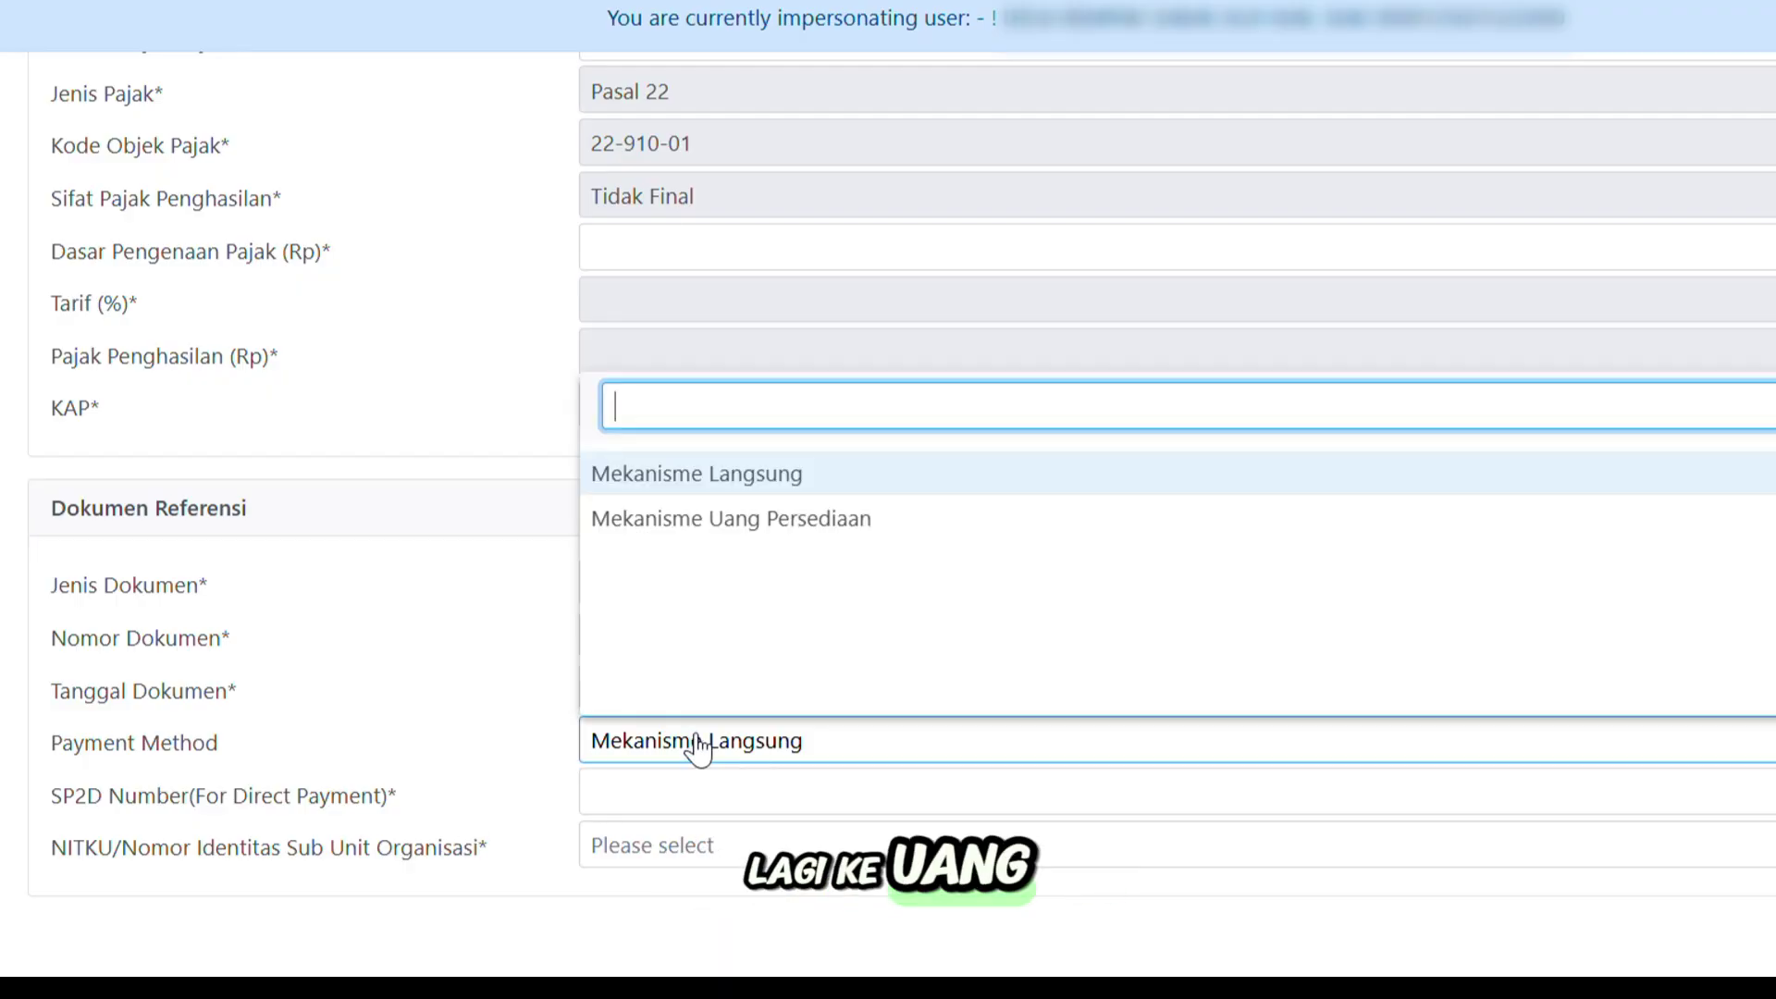
pyautogui.click(741, 526)
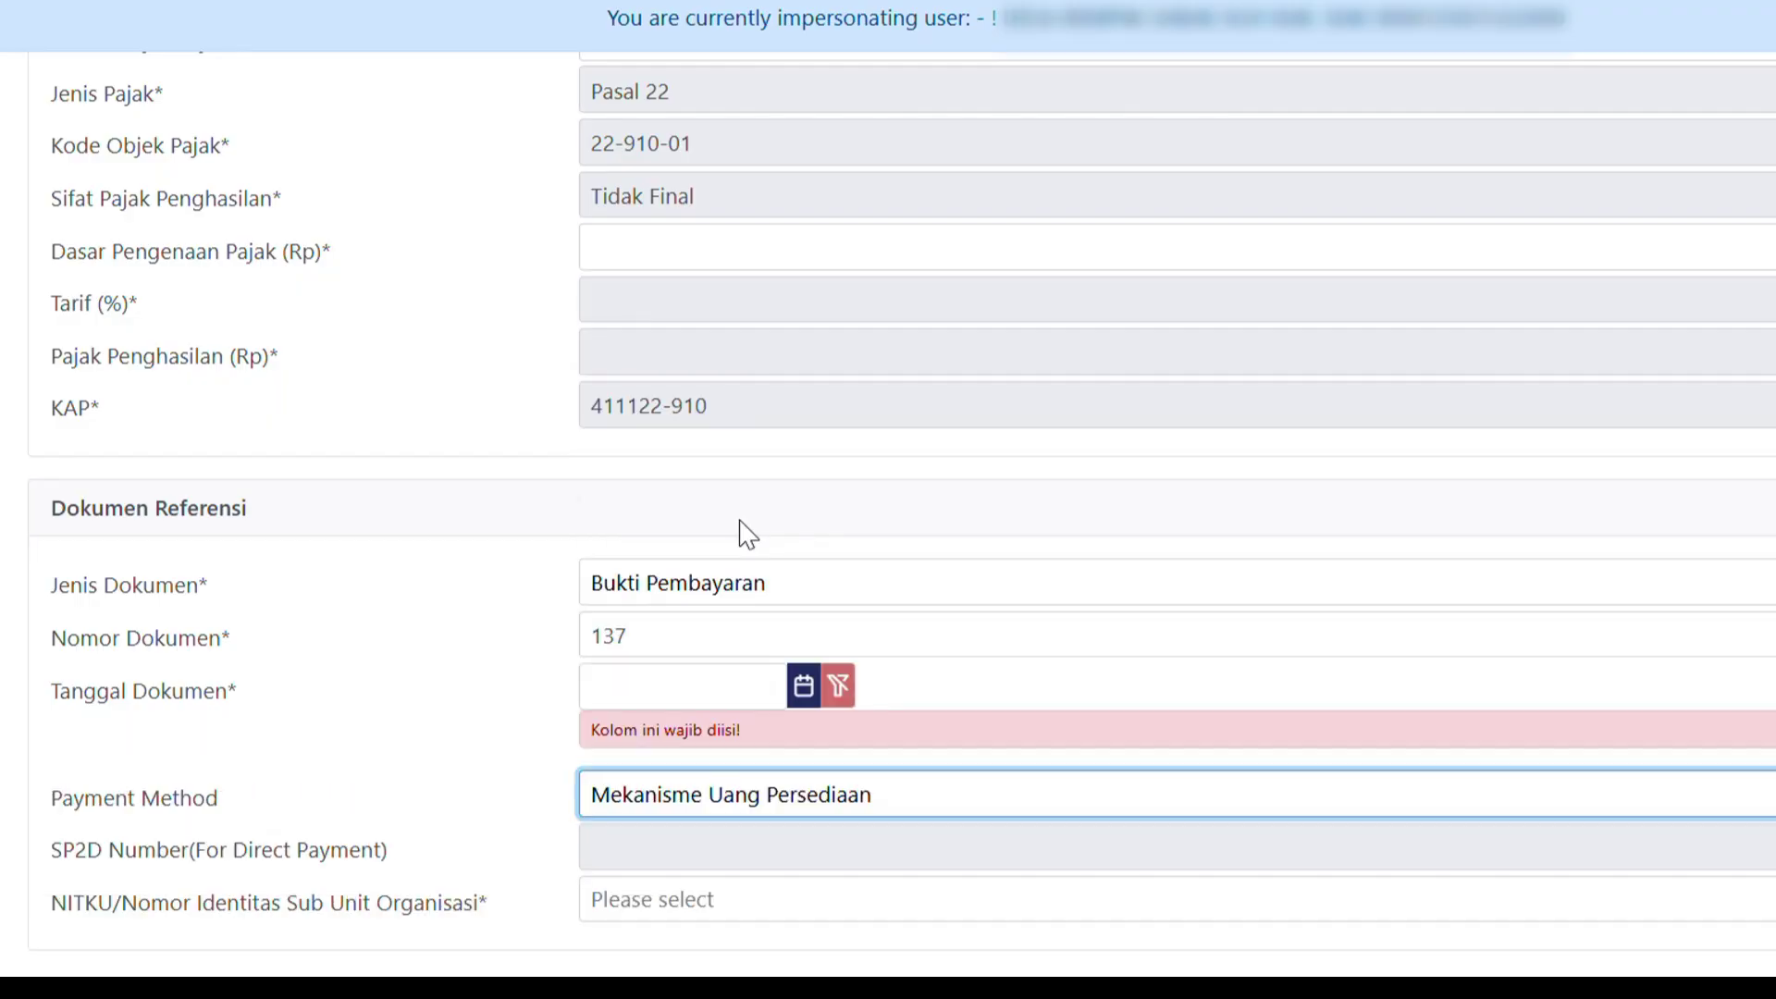
# Re-enter document date 16-06-2025, choose the sub-unit NITKU, and submit the slip.
pyautogui.click(673, 684)
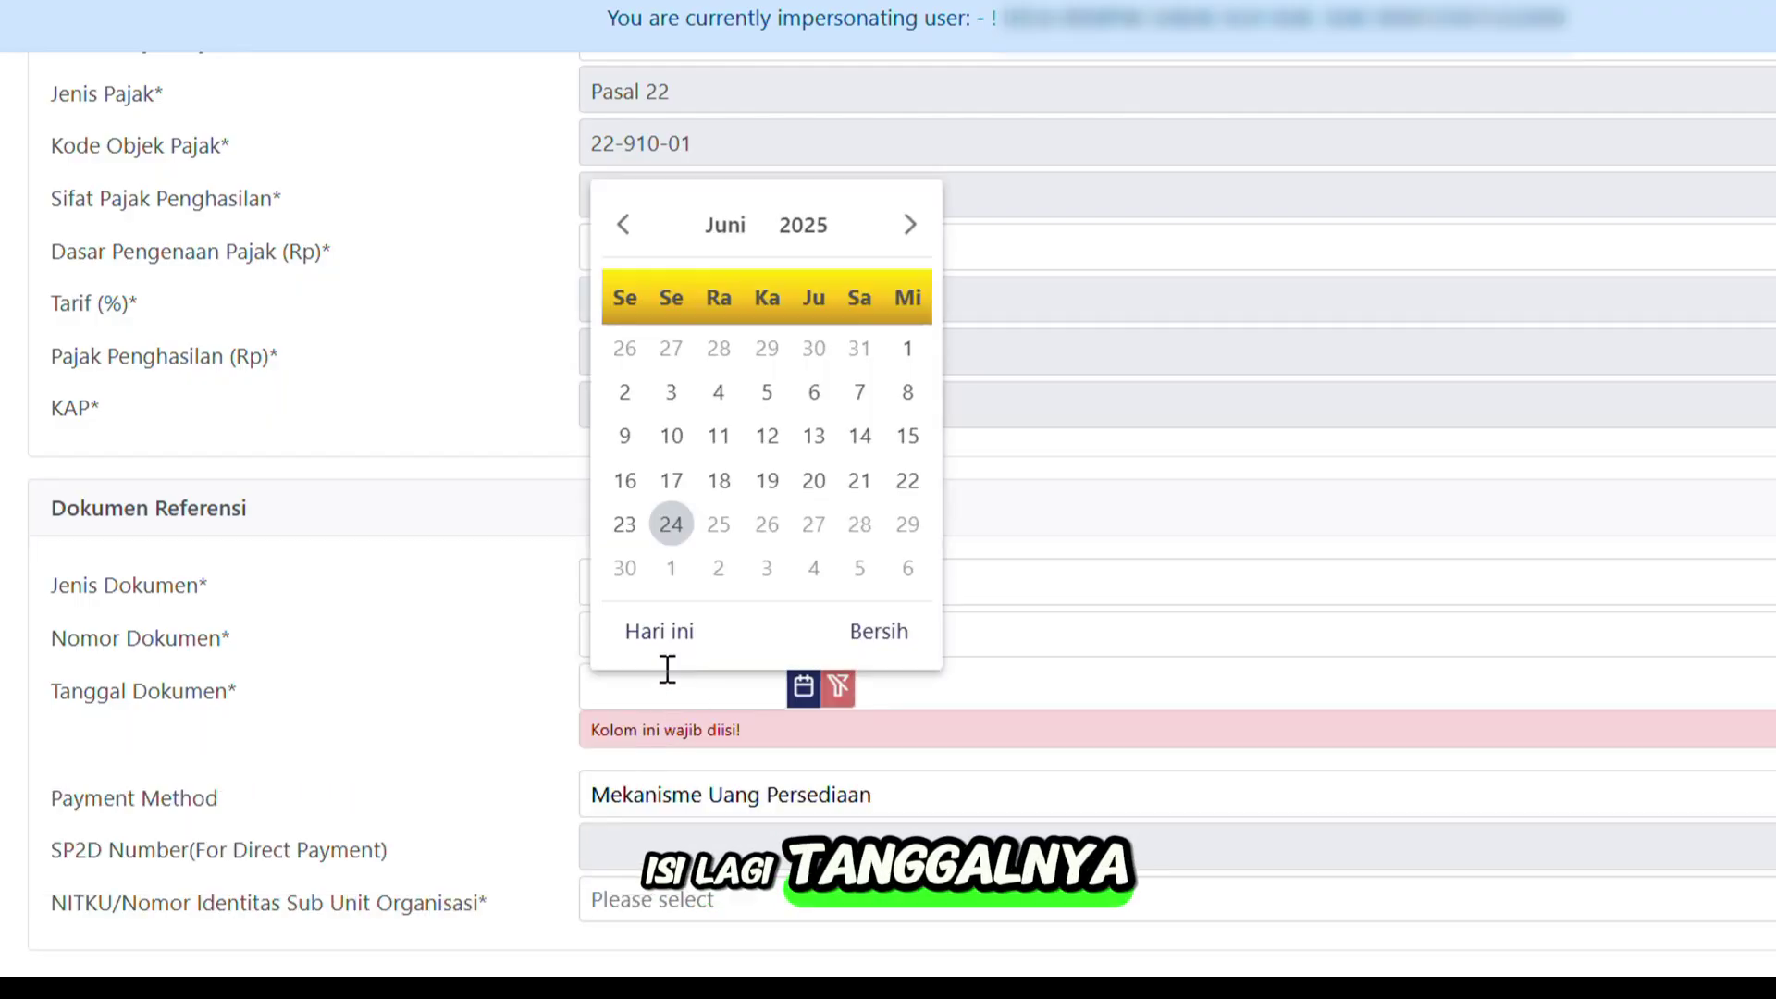
pyautogui.click(625, 480)
pyautogui.scroll(-4, 685, 657)
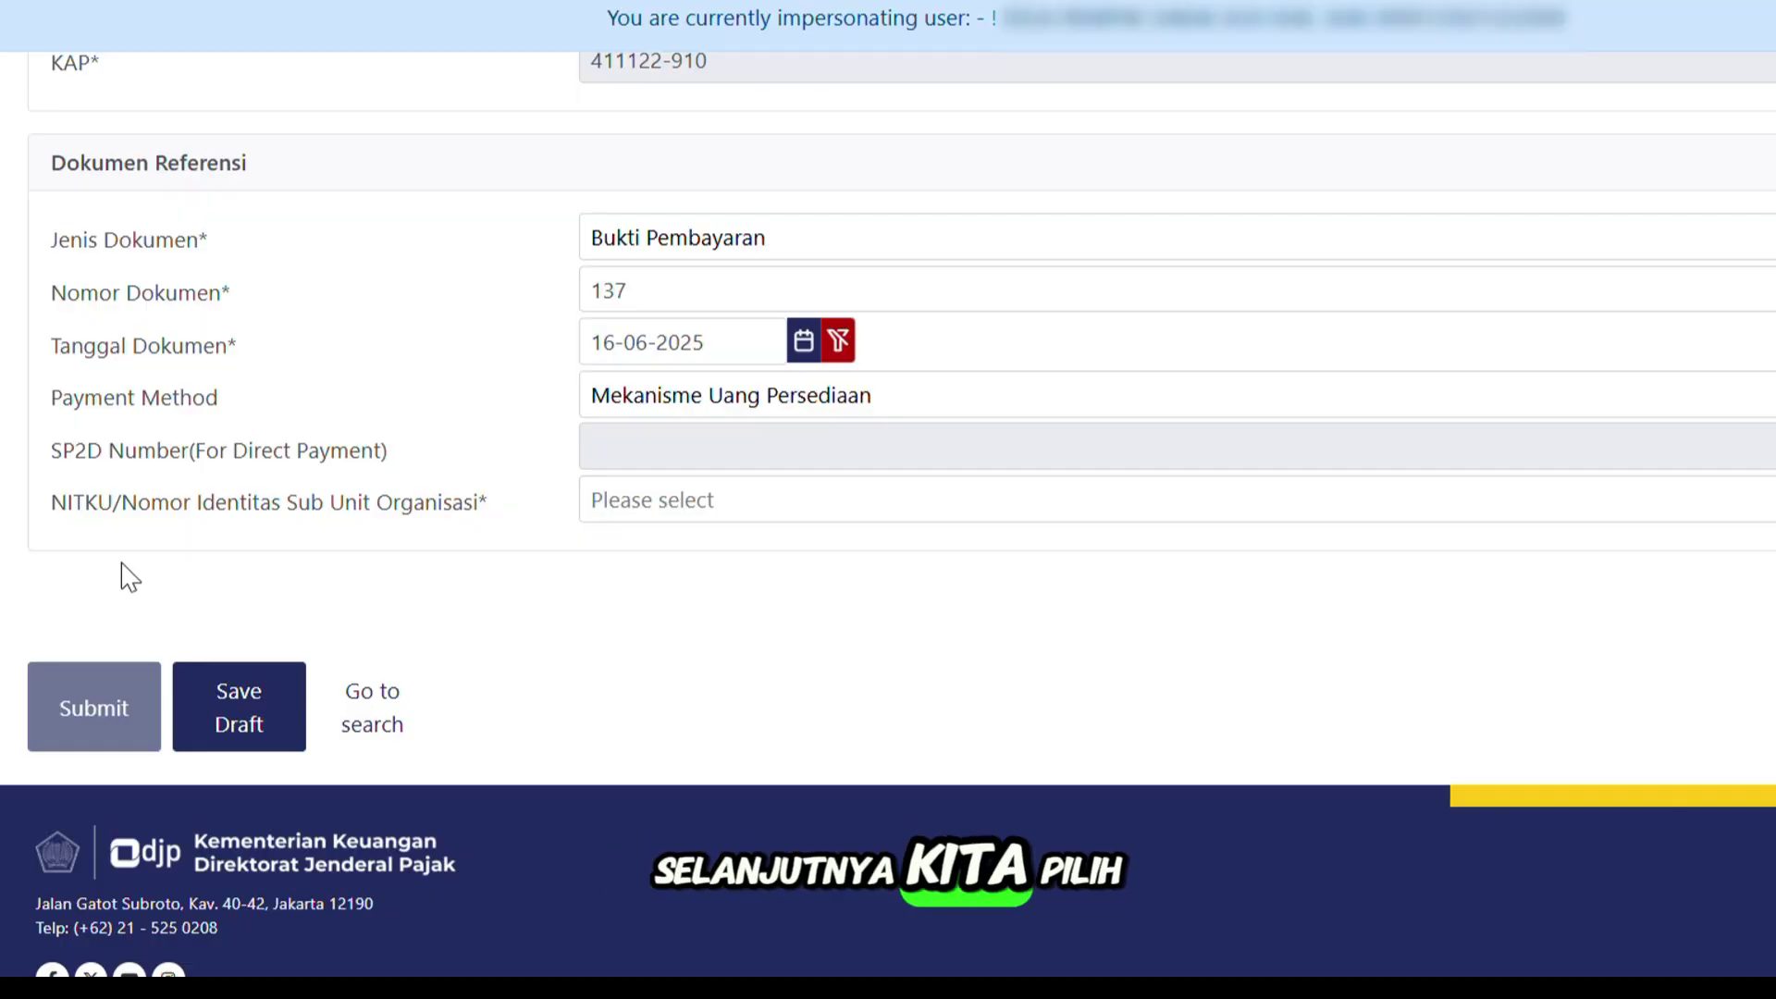
pyautogui.click(761, 503)
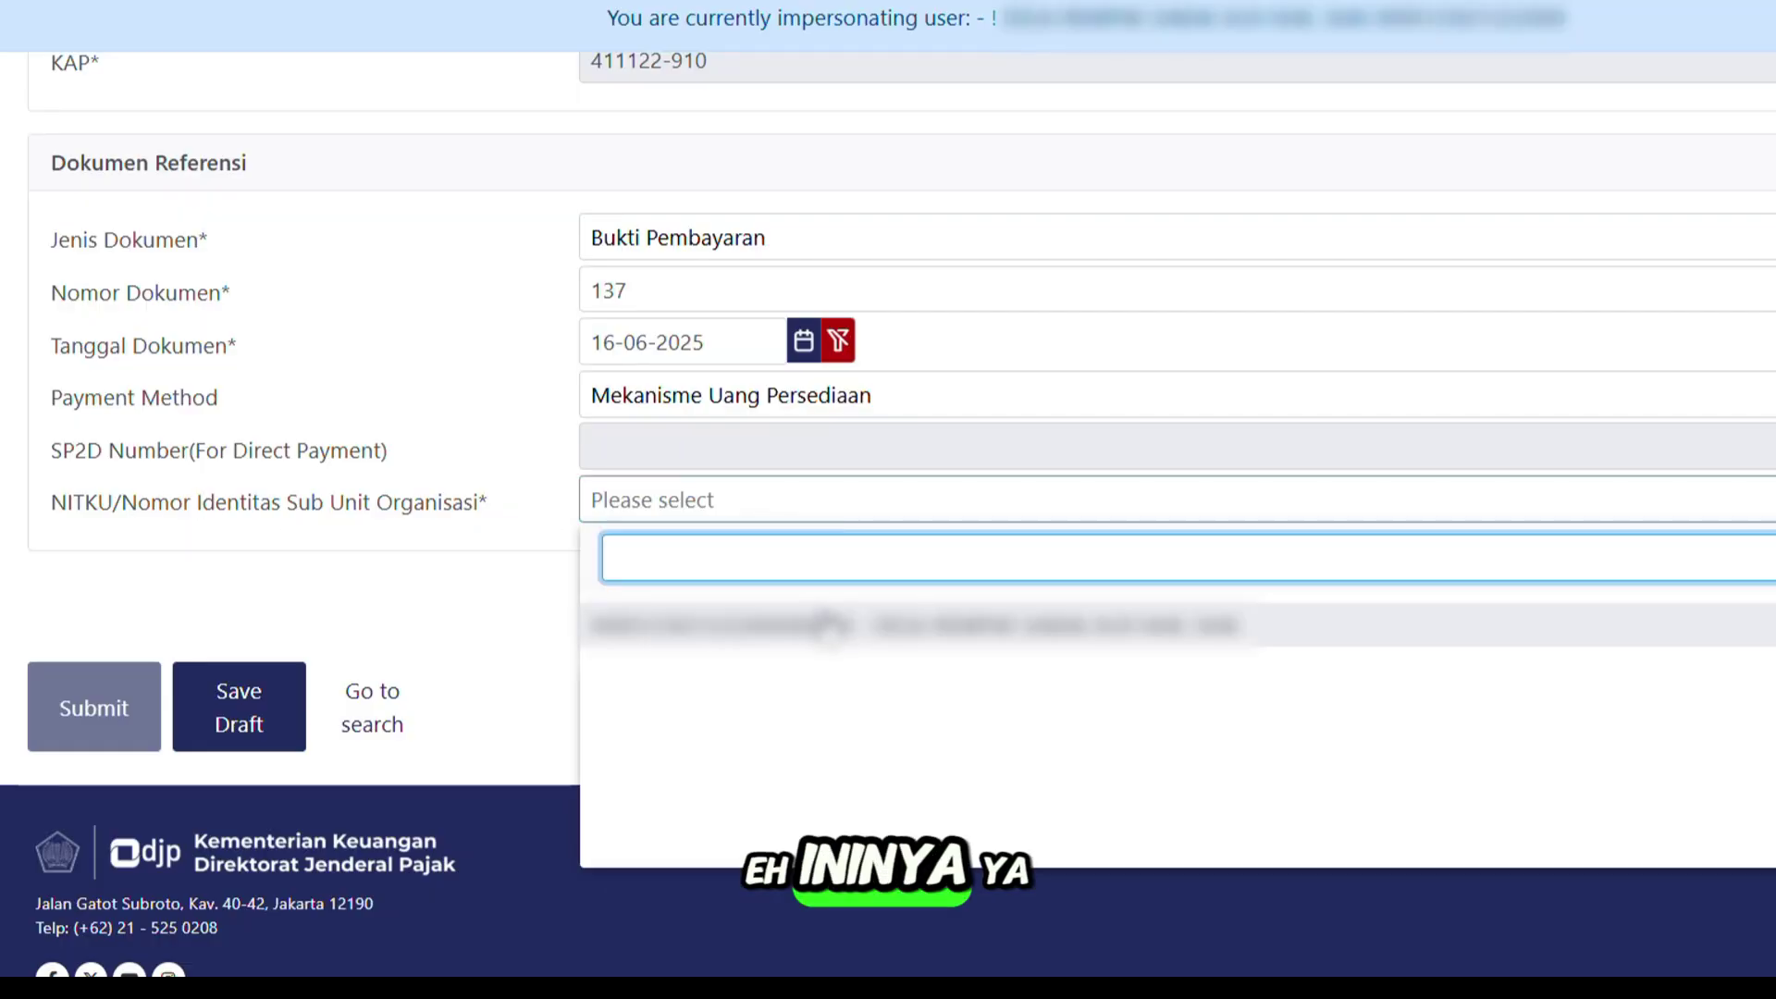
pyautogui.click(856, 626)
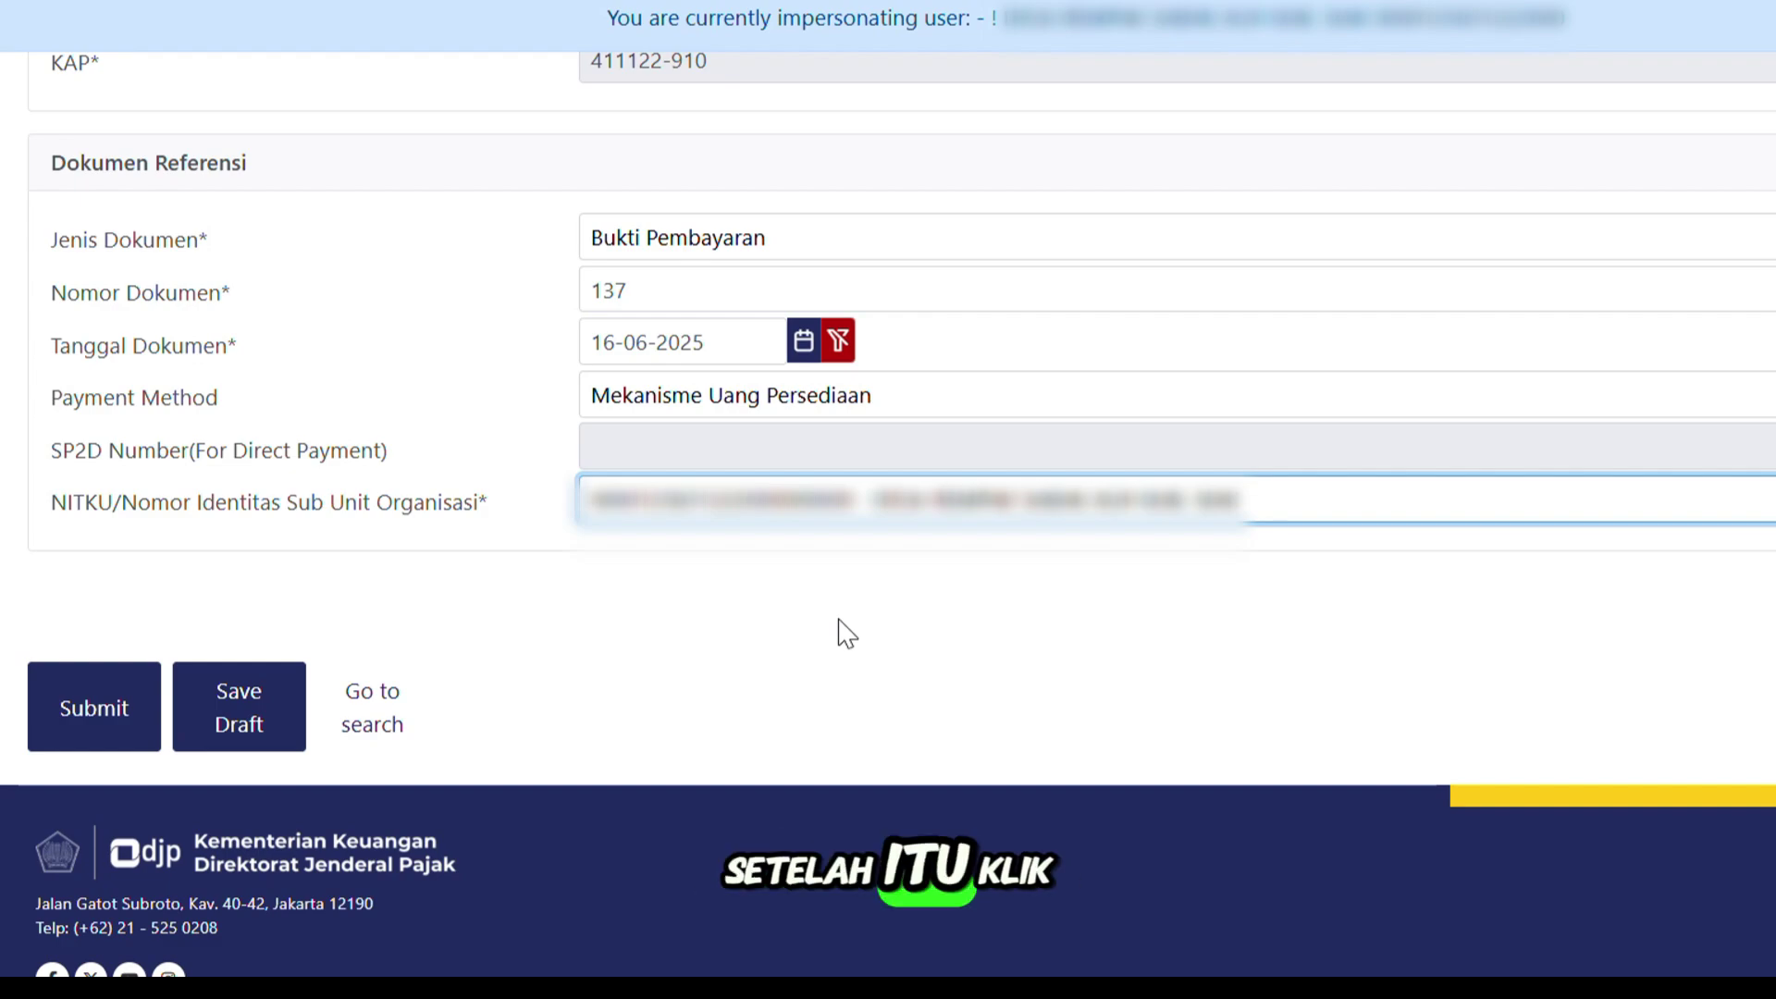
pyautogui.click(123, 726)
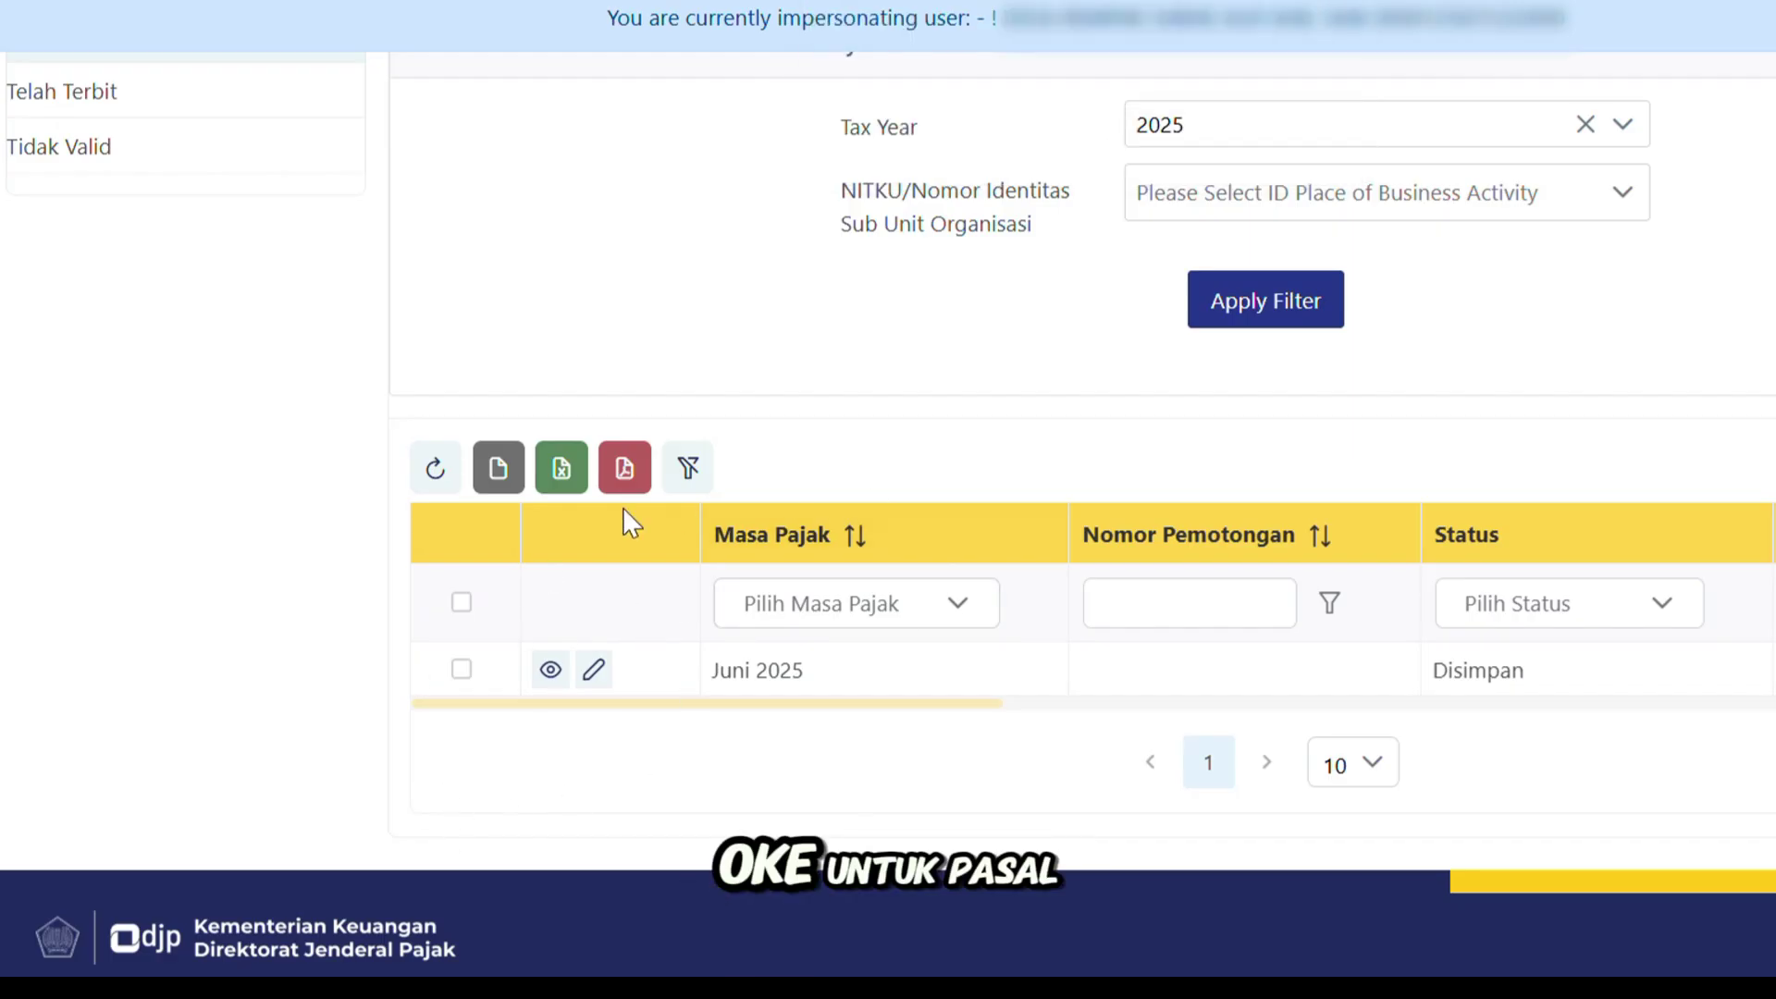
# Select the Juni 2025 slip in the unissued list and choose Terbitkan to issue it.
pyautogui.scroll(4, 873, 572)
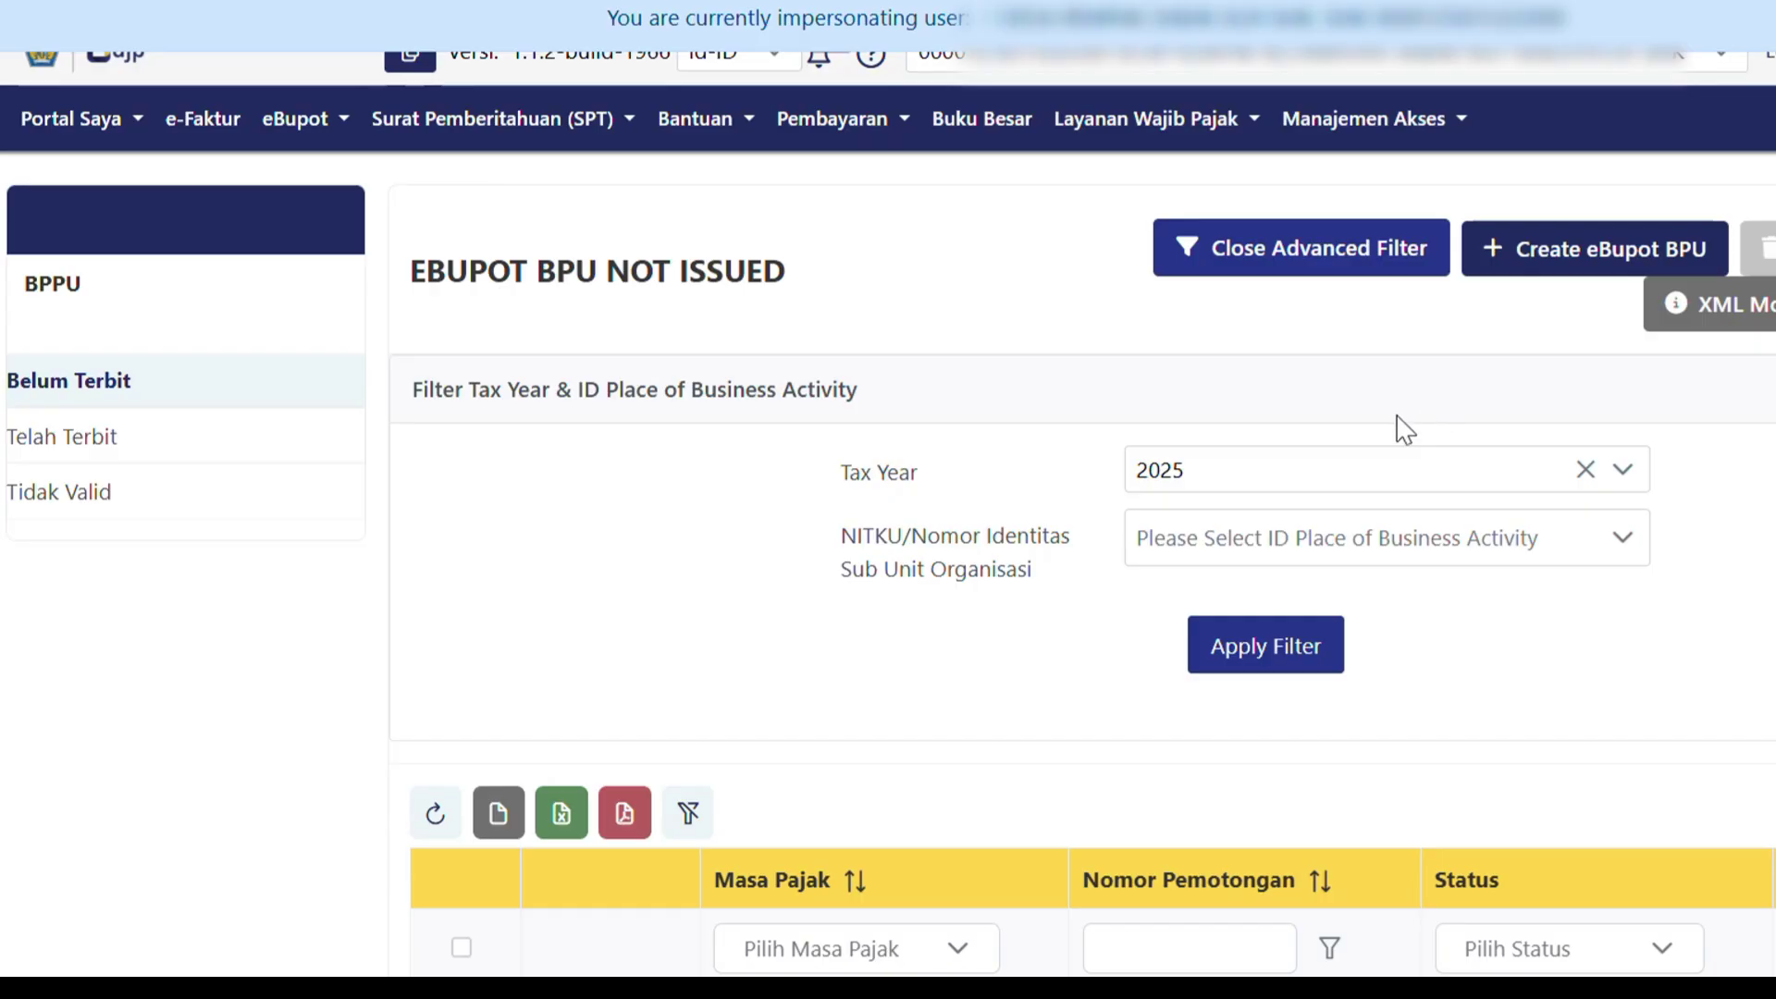
pyautogui.scroll(-2, 740, 423)
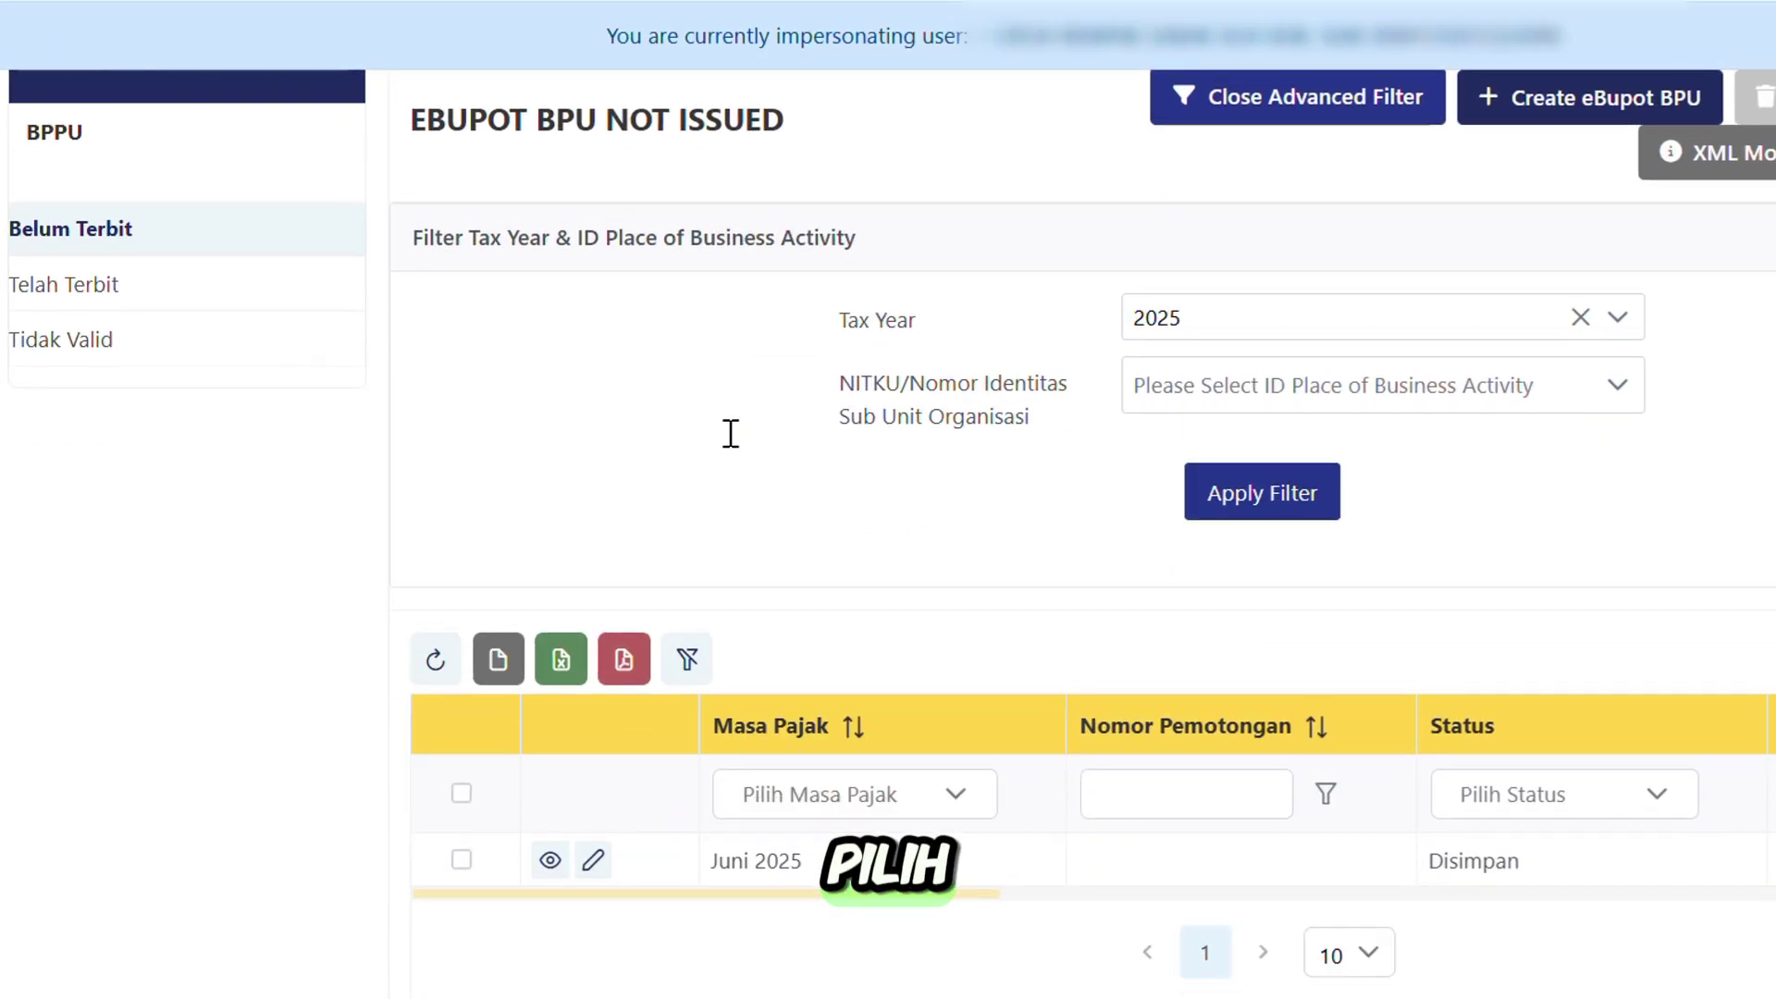
pyautogui.click(459, 860)
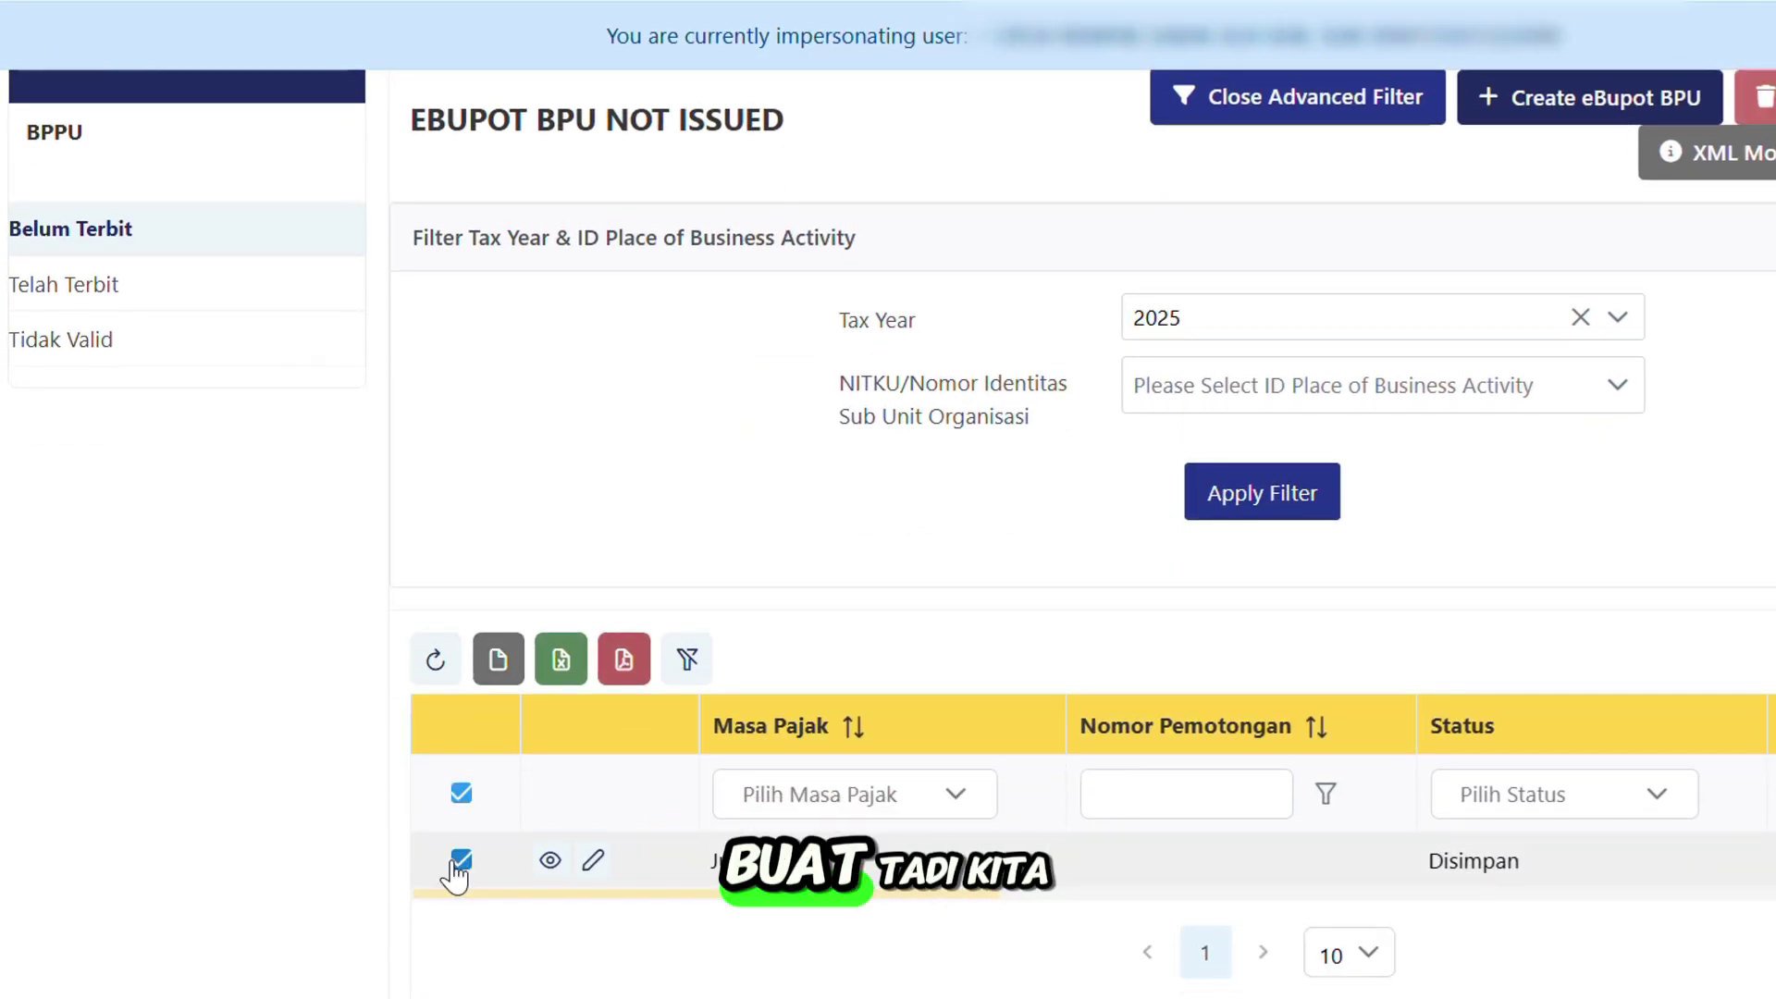
pyautogui.scroll(2, 872, 443)
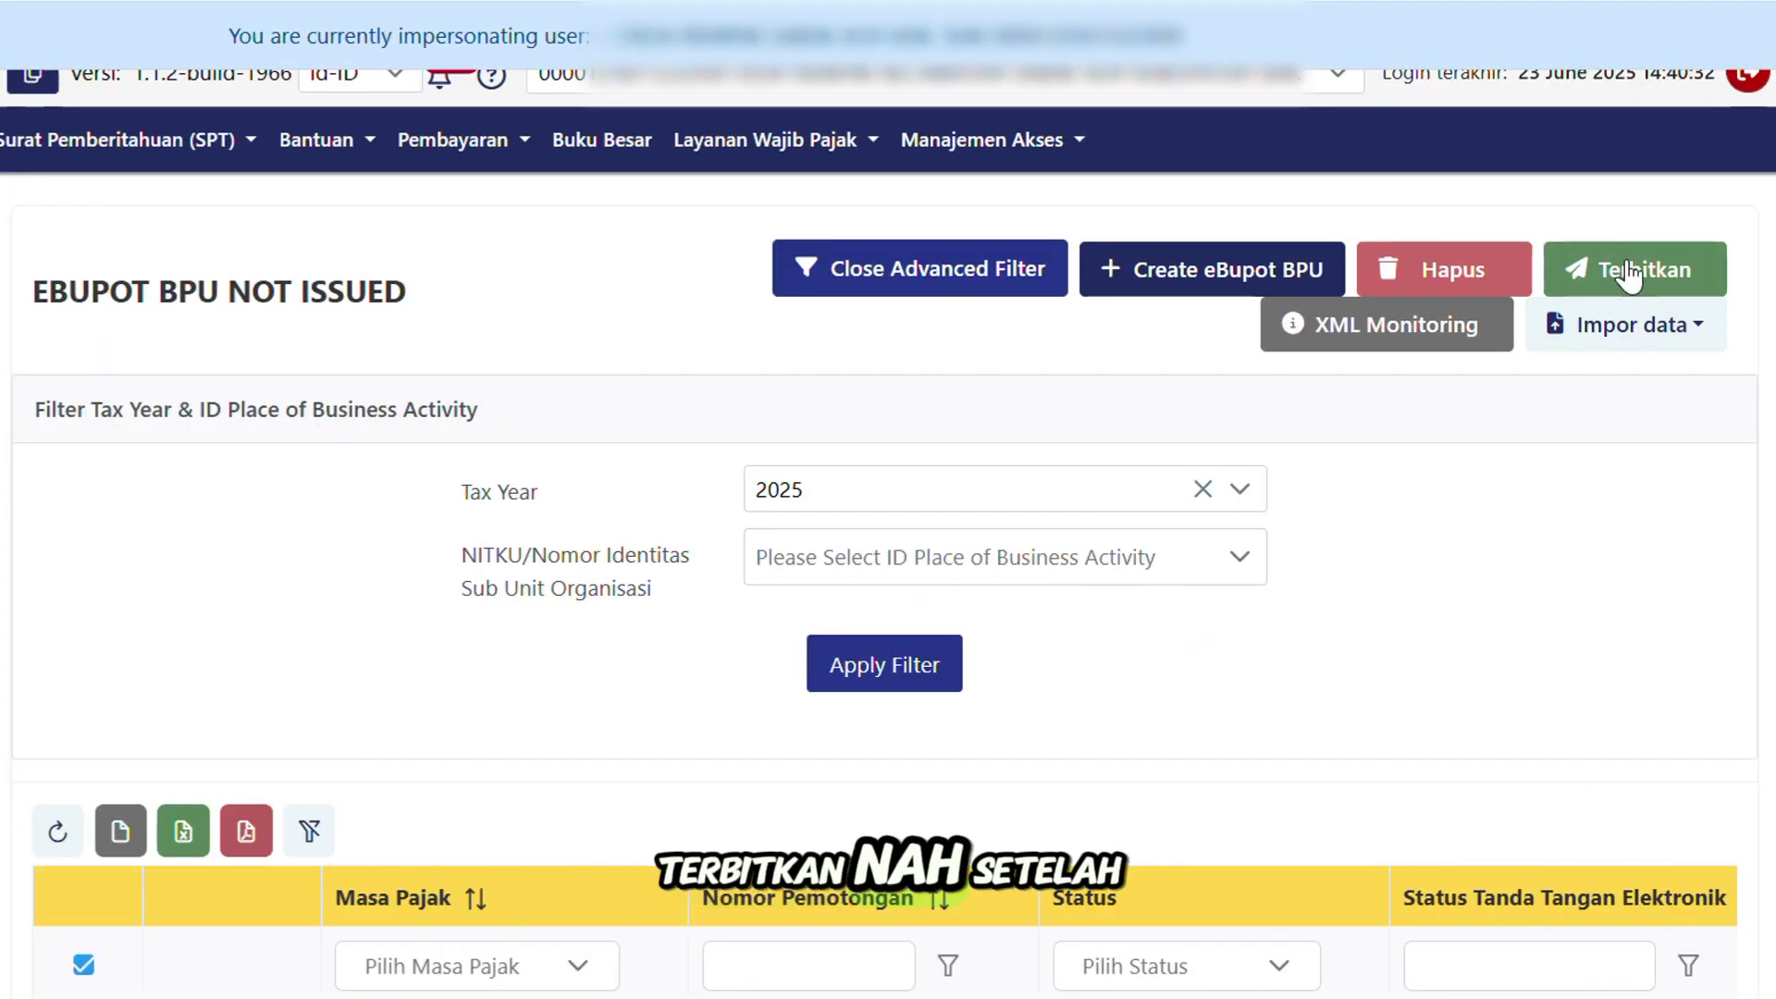
pyautogui.click(1627, 263)
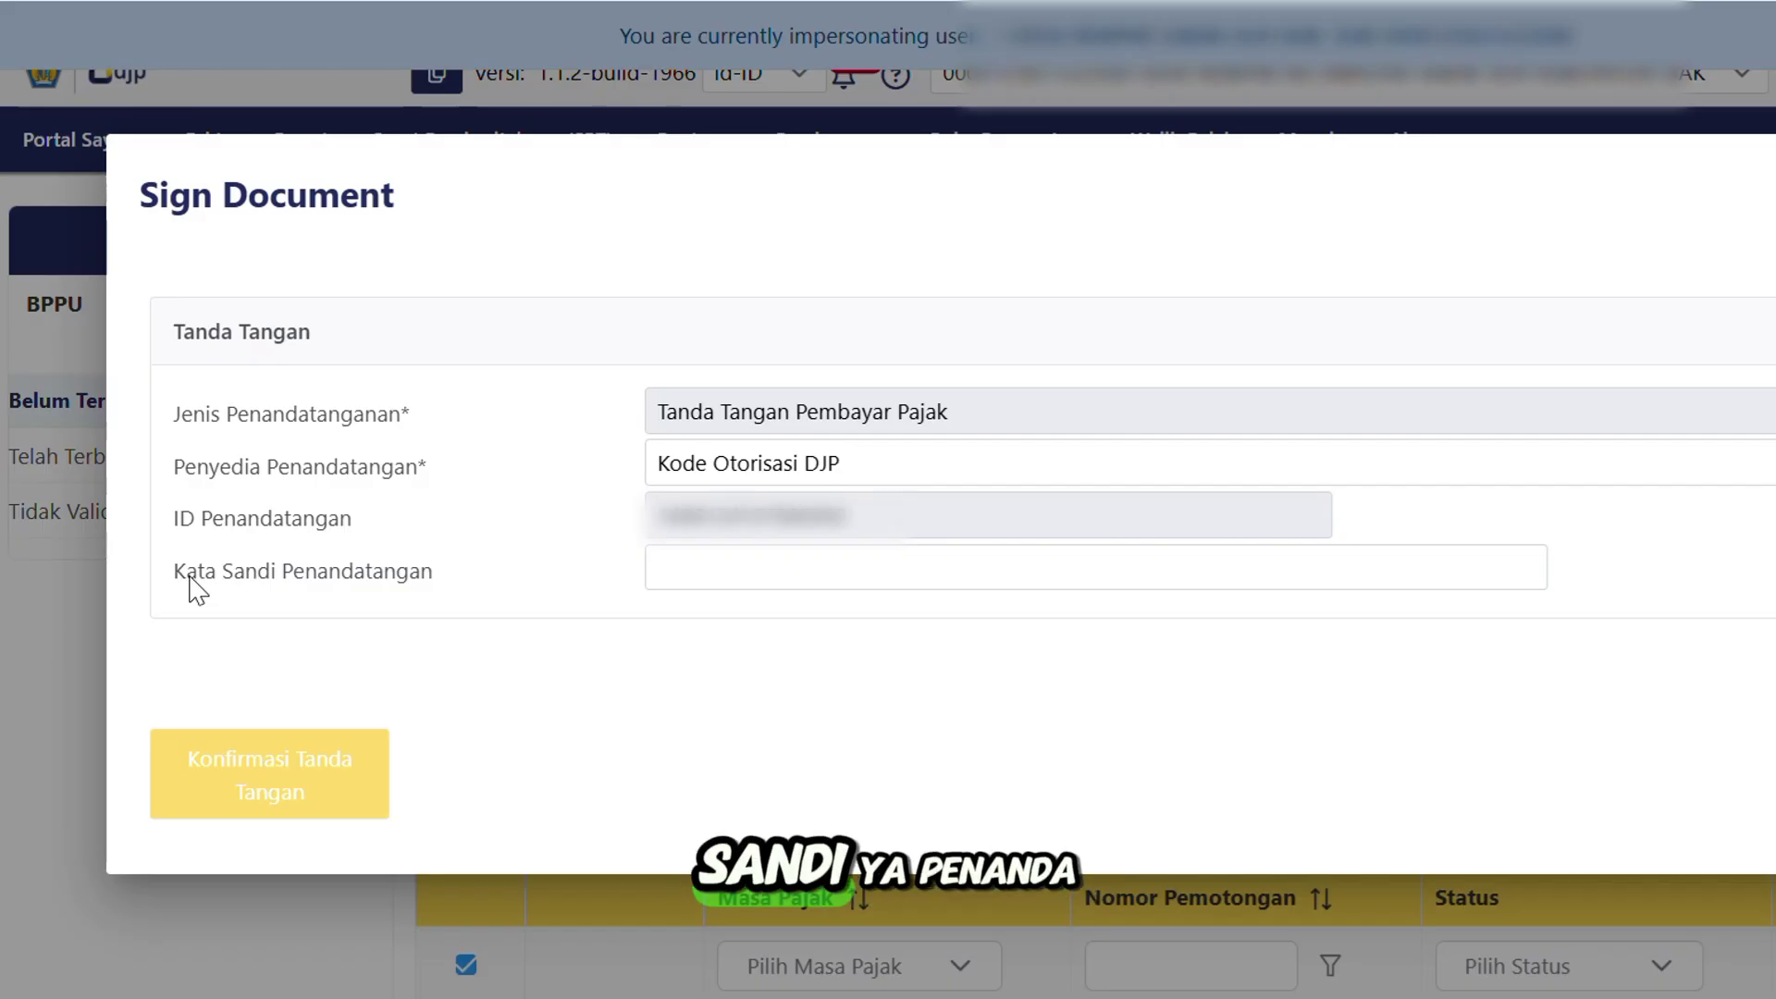
# Enter the signing passphrase in Kata Sandi Penandatangan and confirm the signature.
pyautogui.click(799, 566)
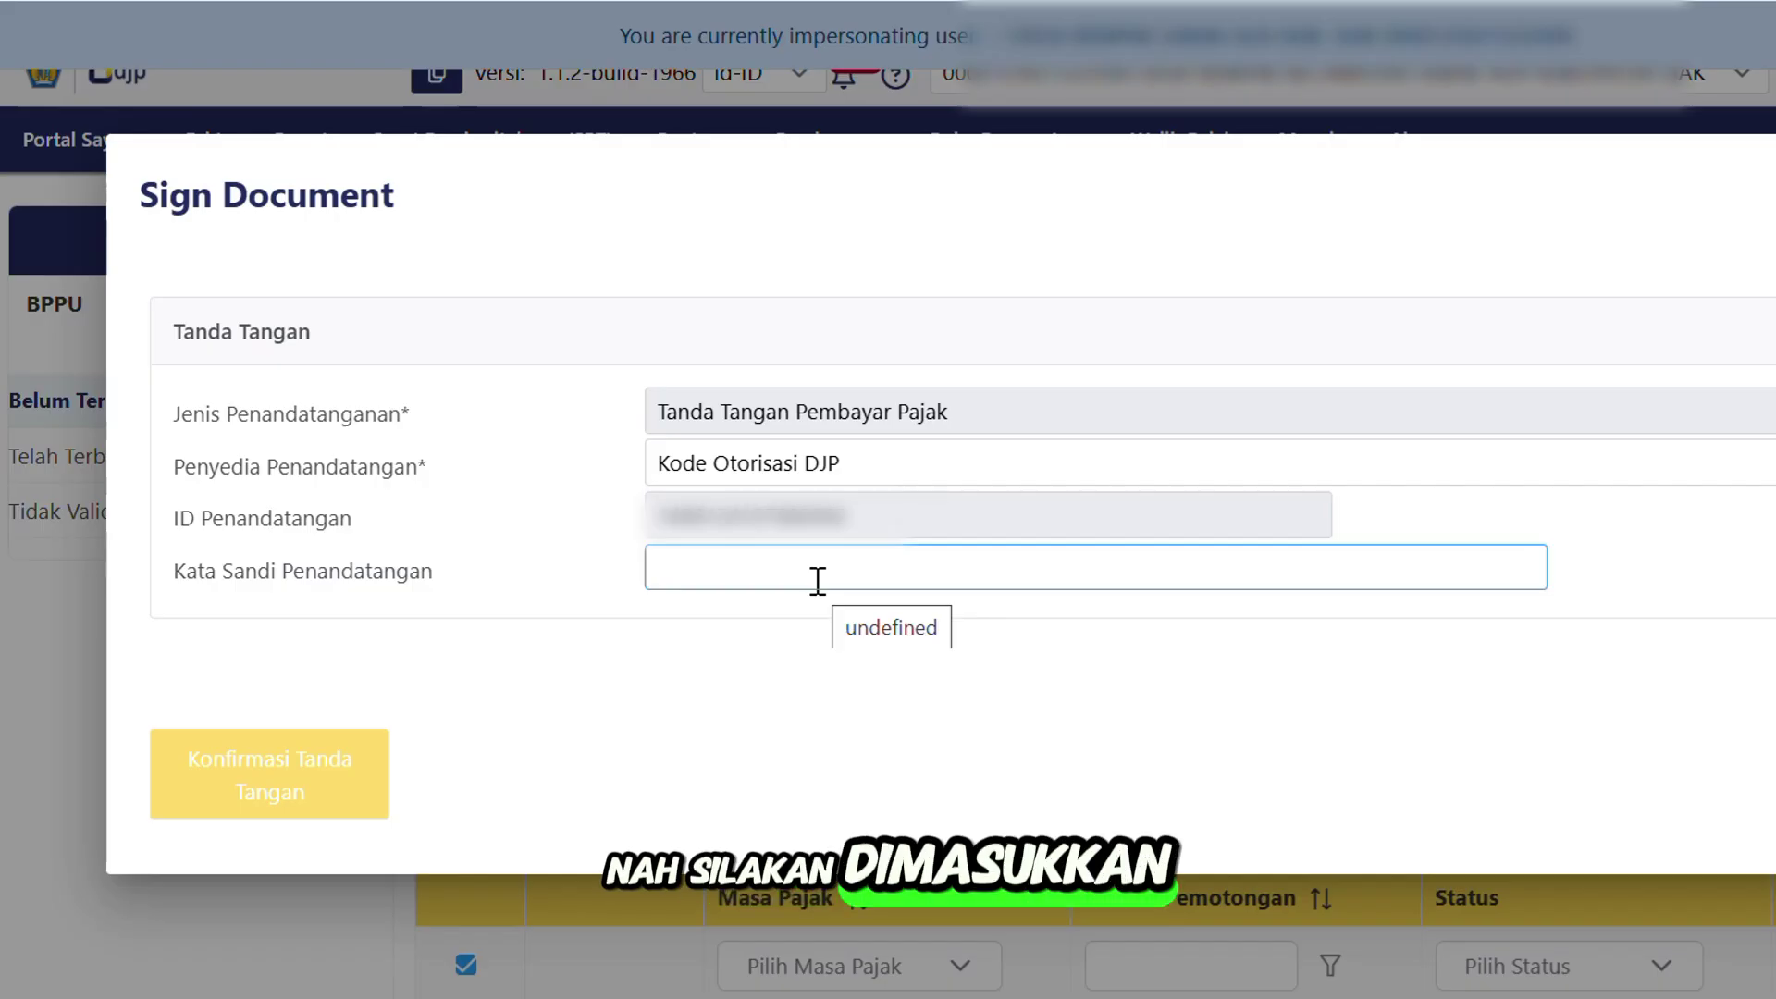
pyautogui.click(818, 581)
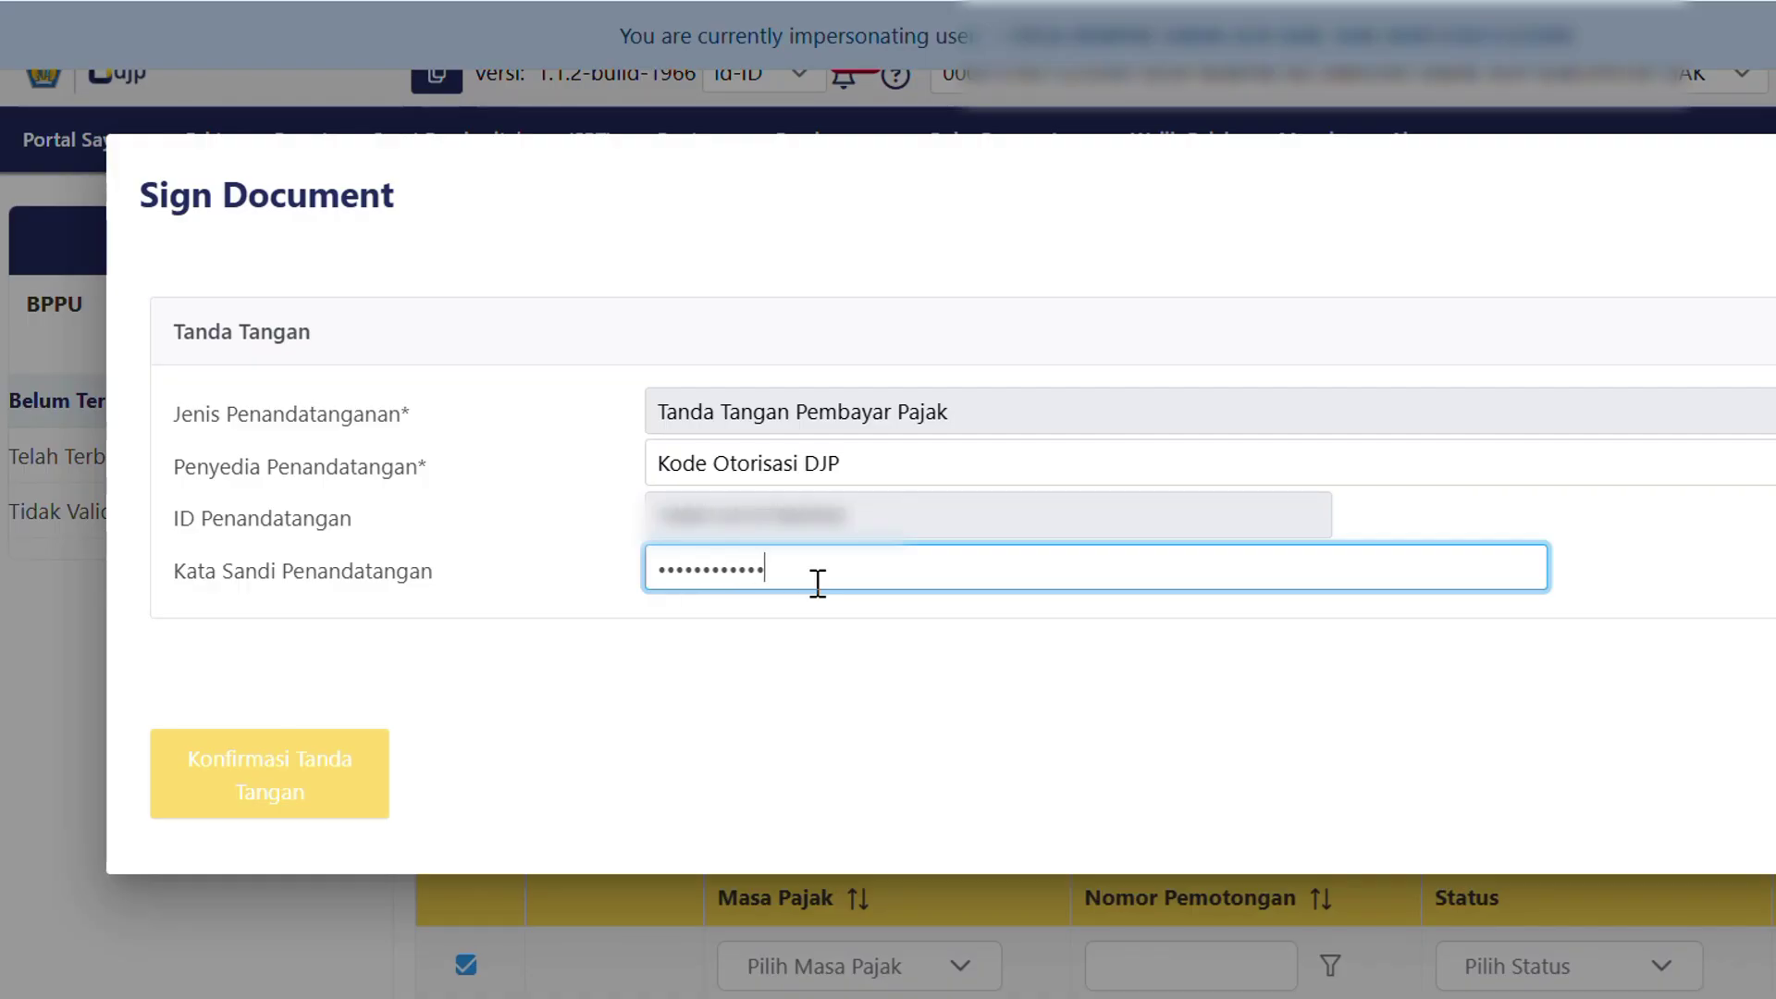
pyautogui.click(754, 635)
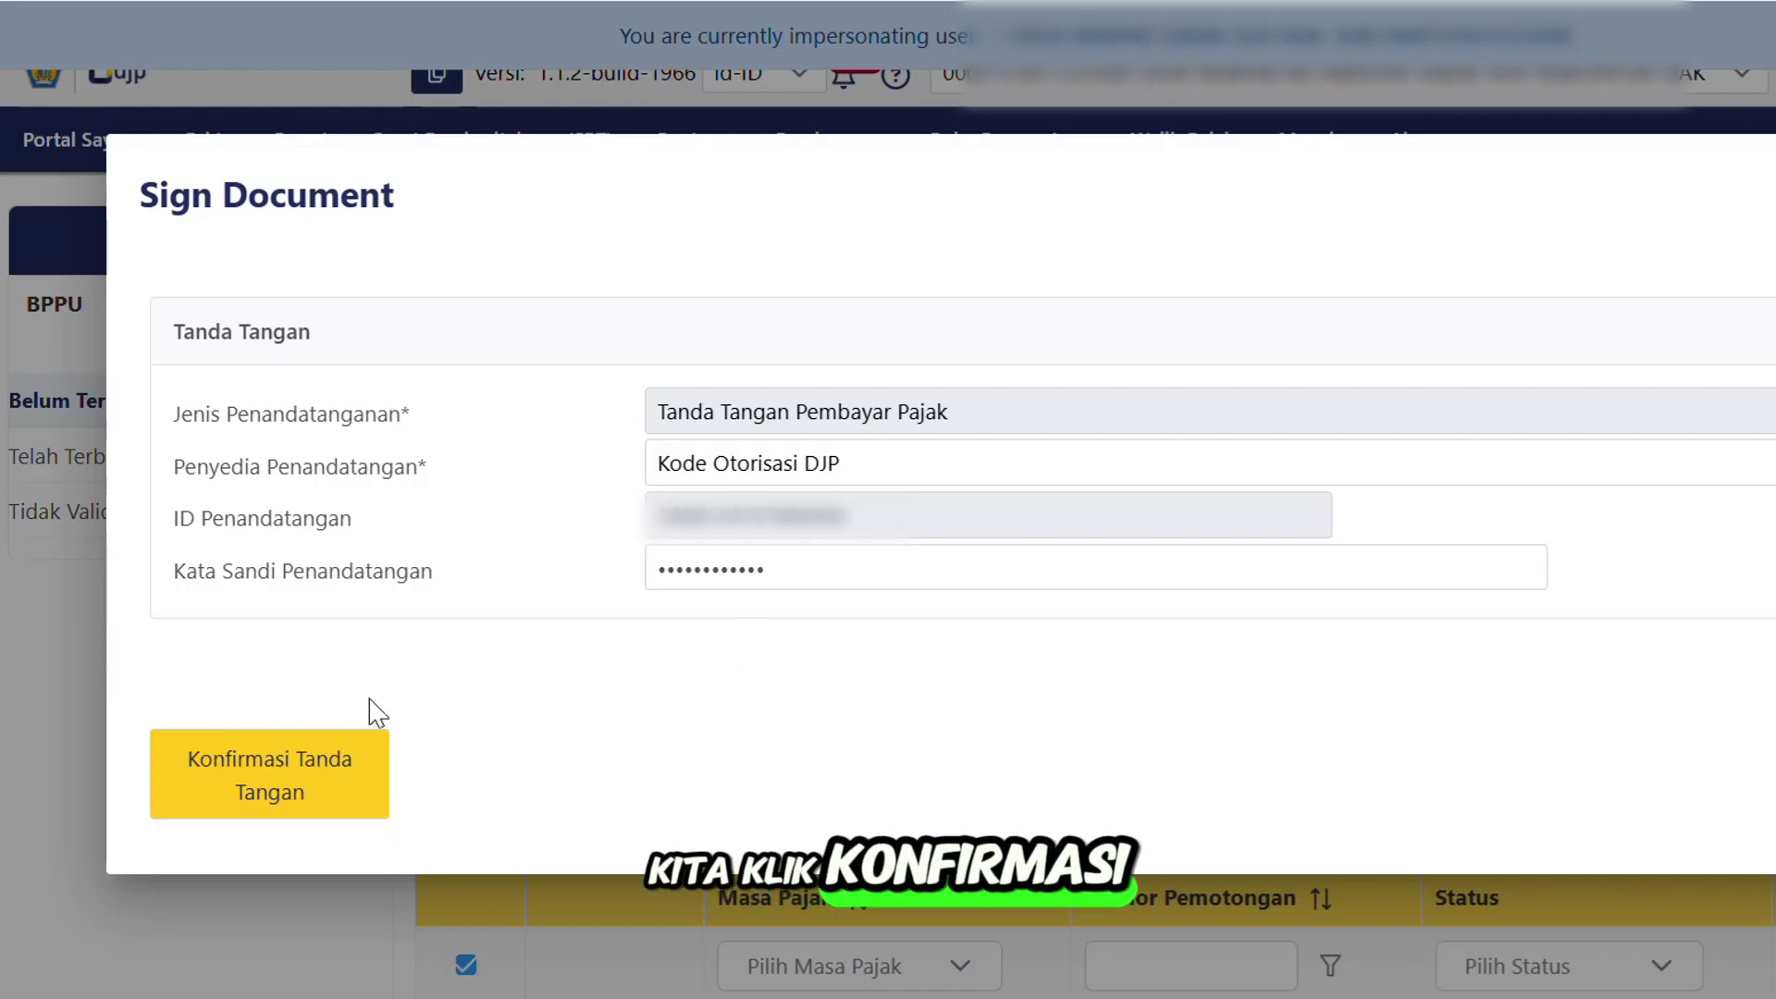
pyautogui.click(275, 784)
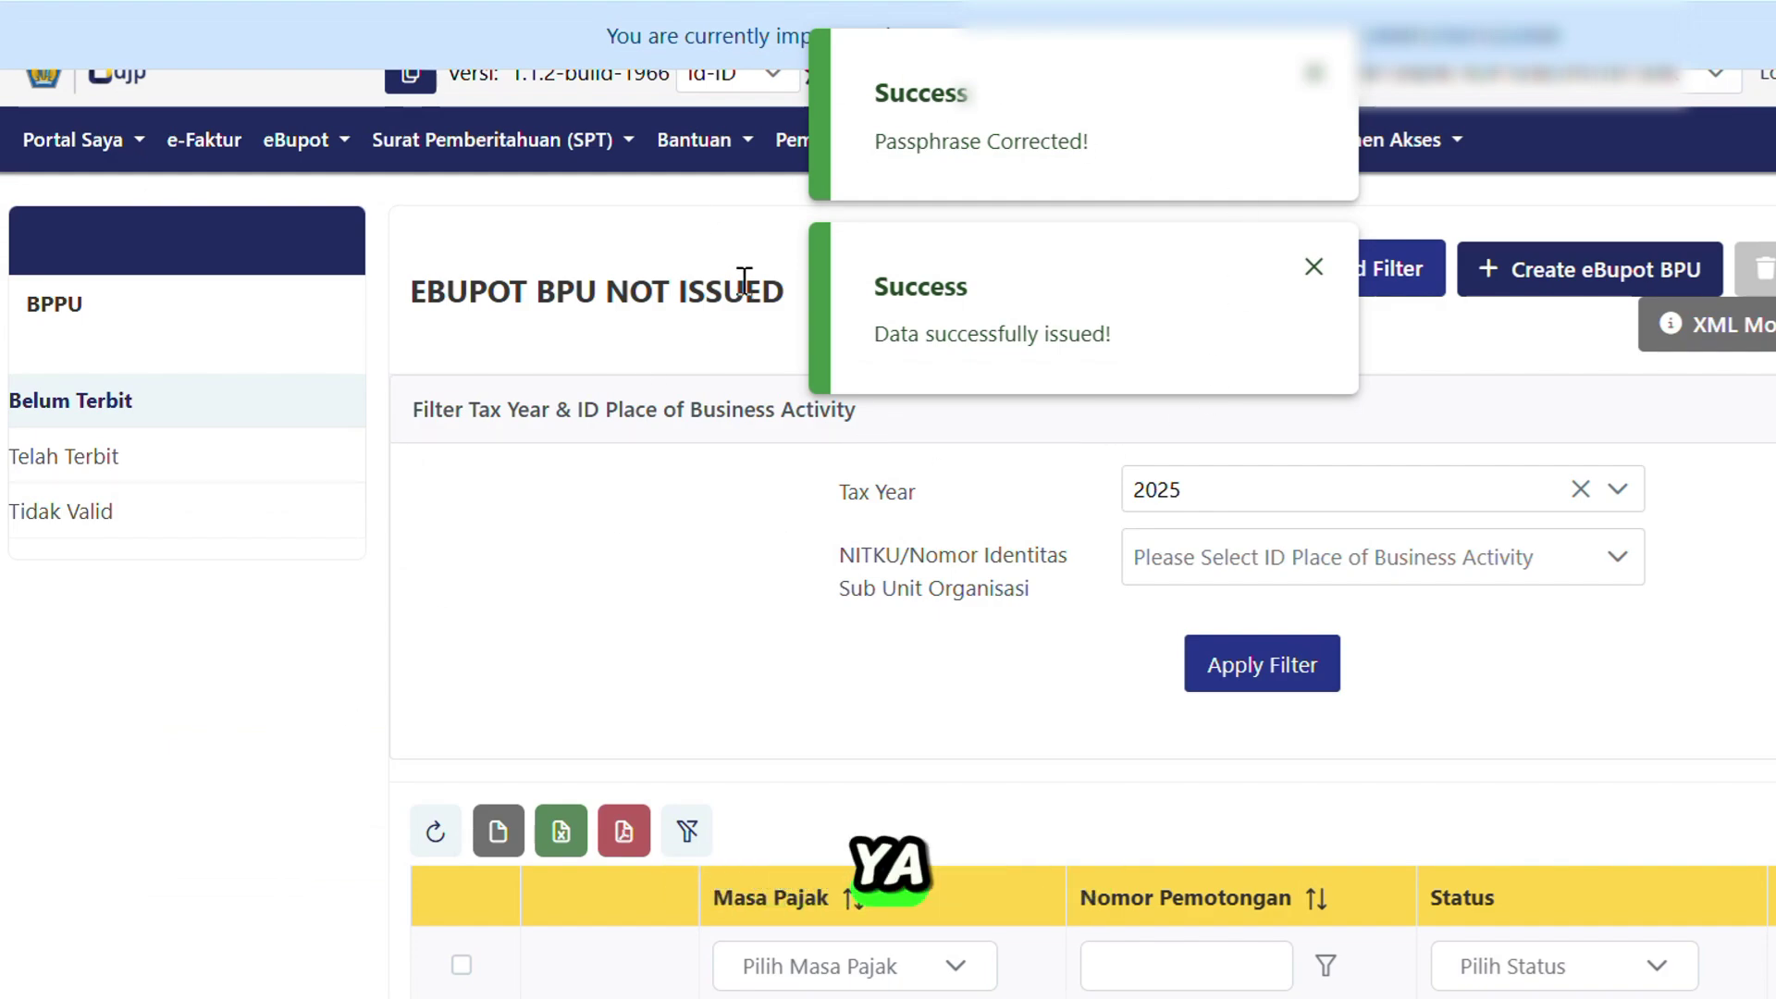
# Refresh Belum Terbit, check the Normal slip under Telah Terbit, then return to Belum Terbit.
pyautogui.scroll(-2, 737, 664)
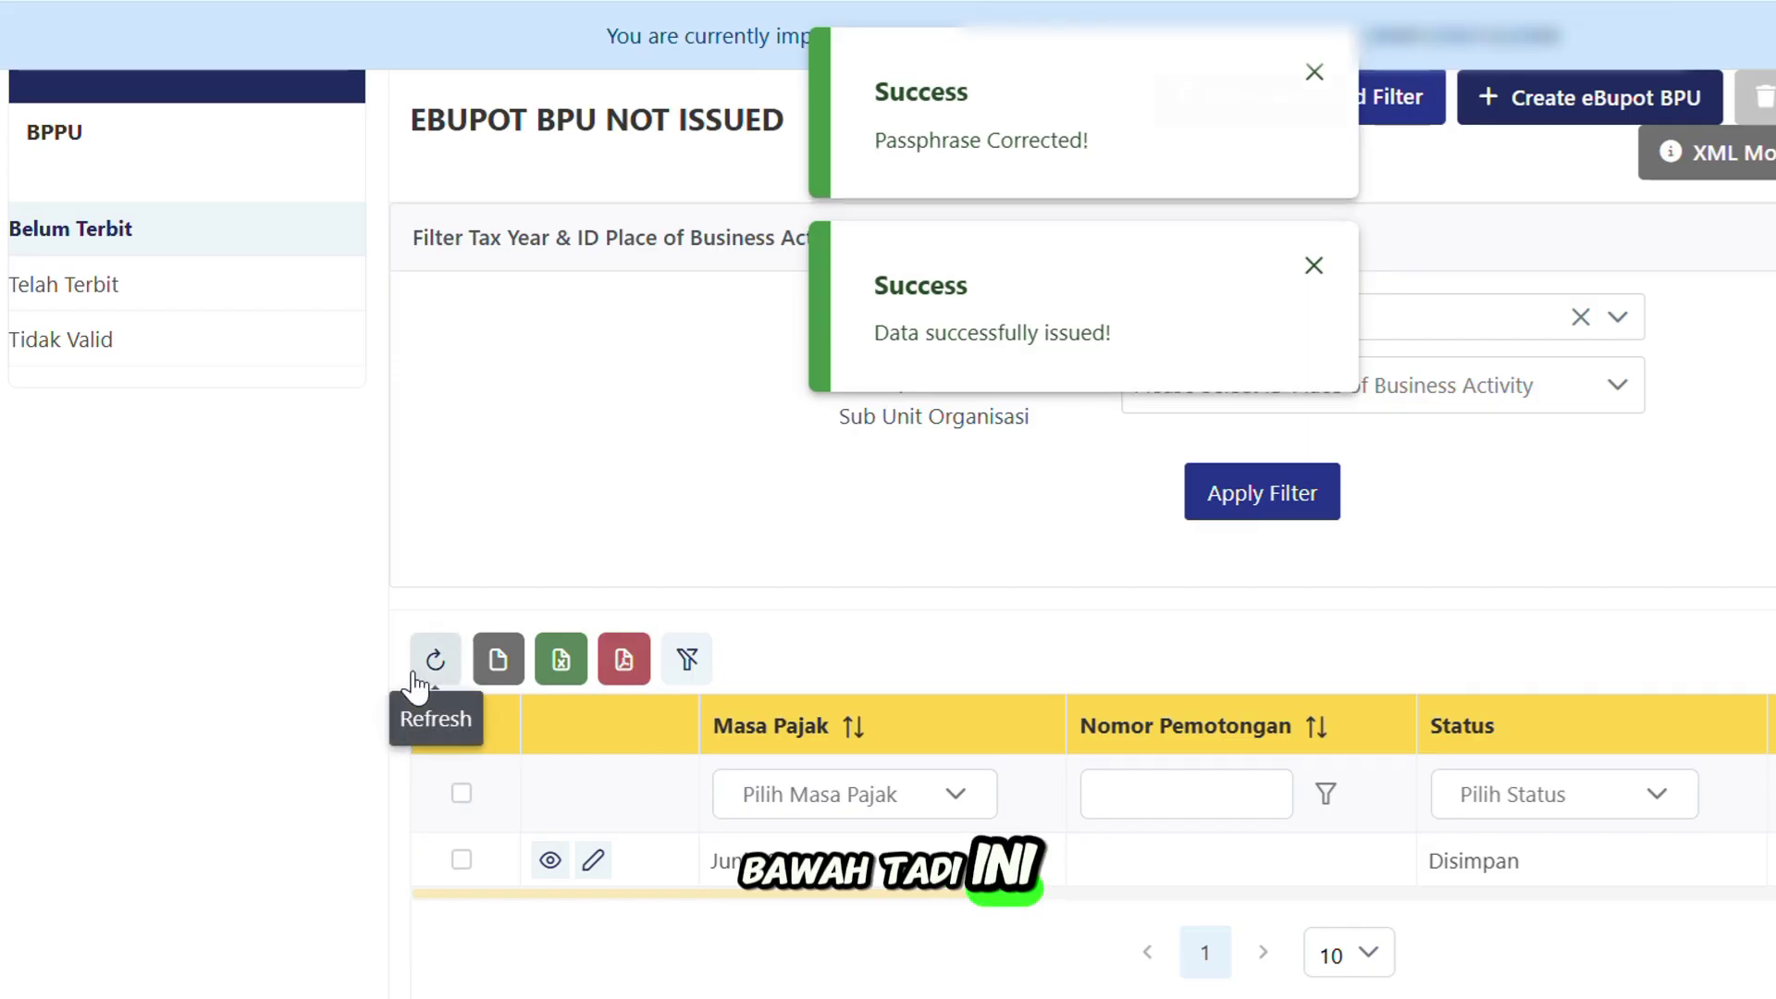
pyautogui.click(433, 664)
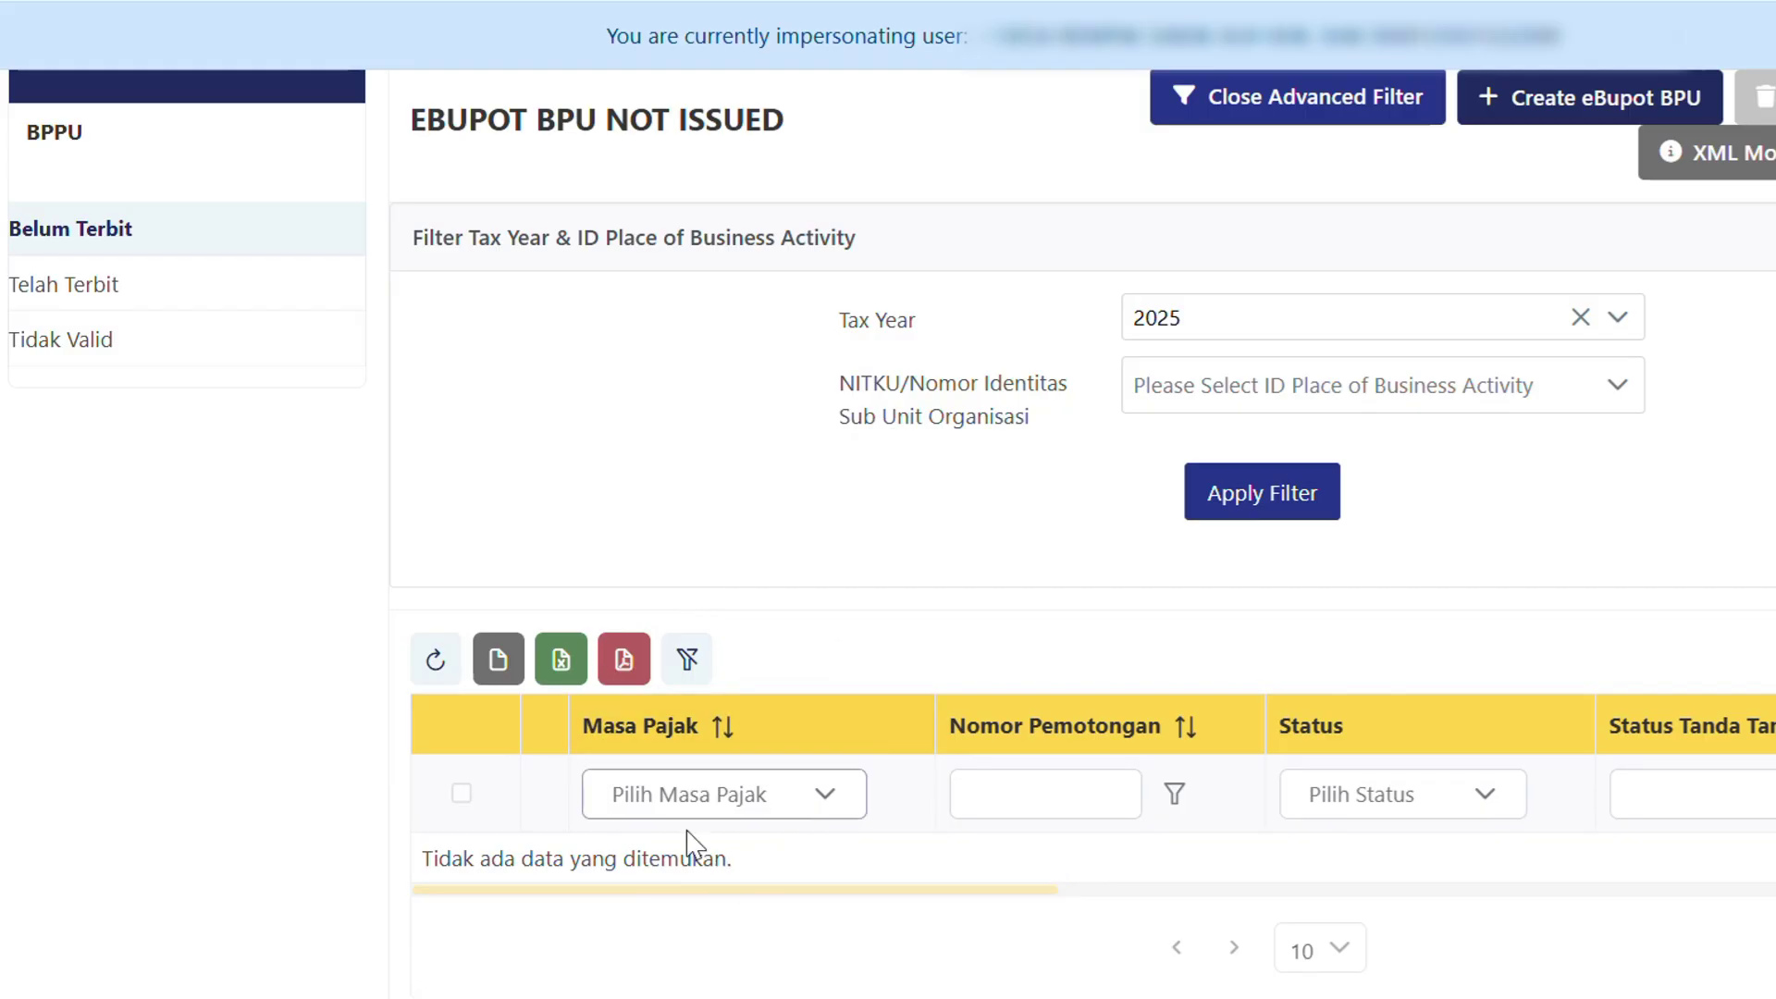
pyautogui.click(80, 287)
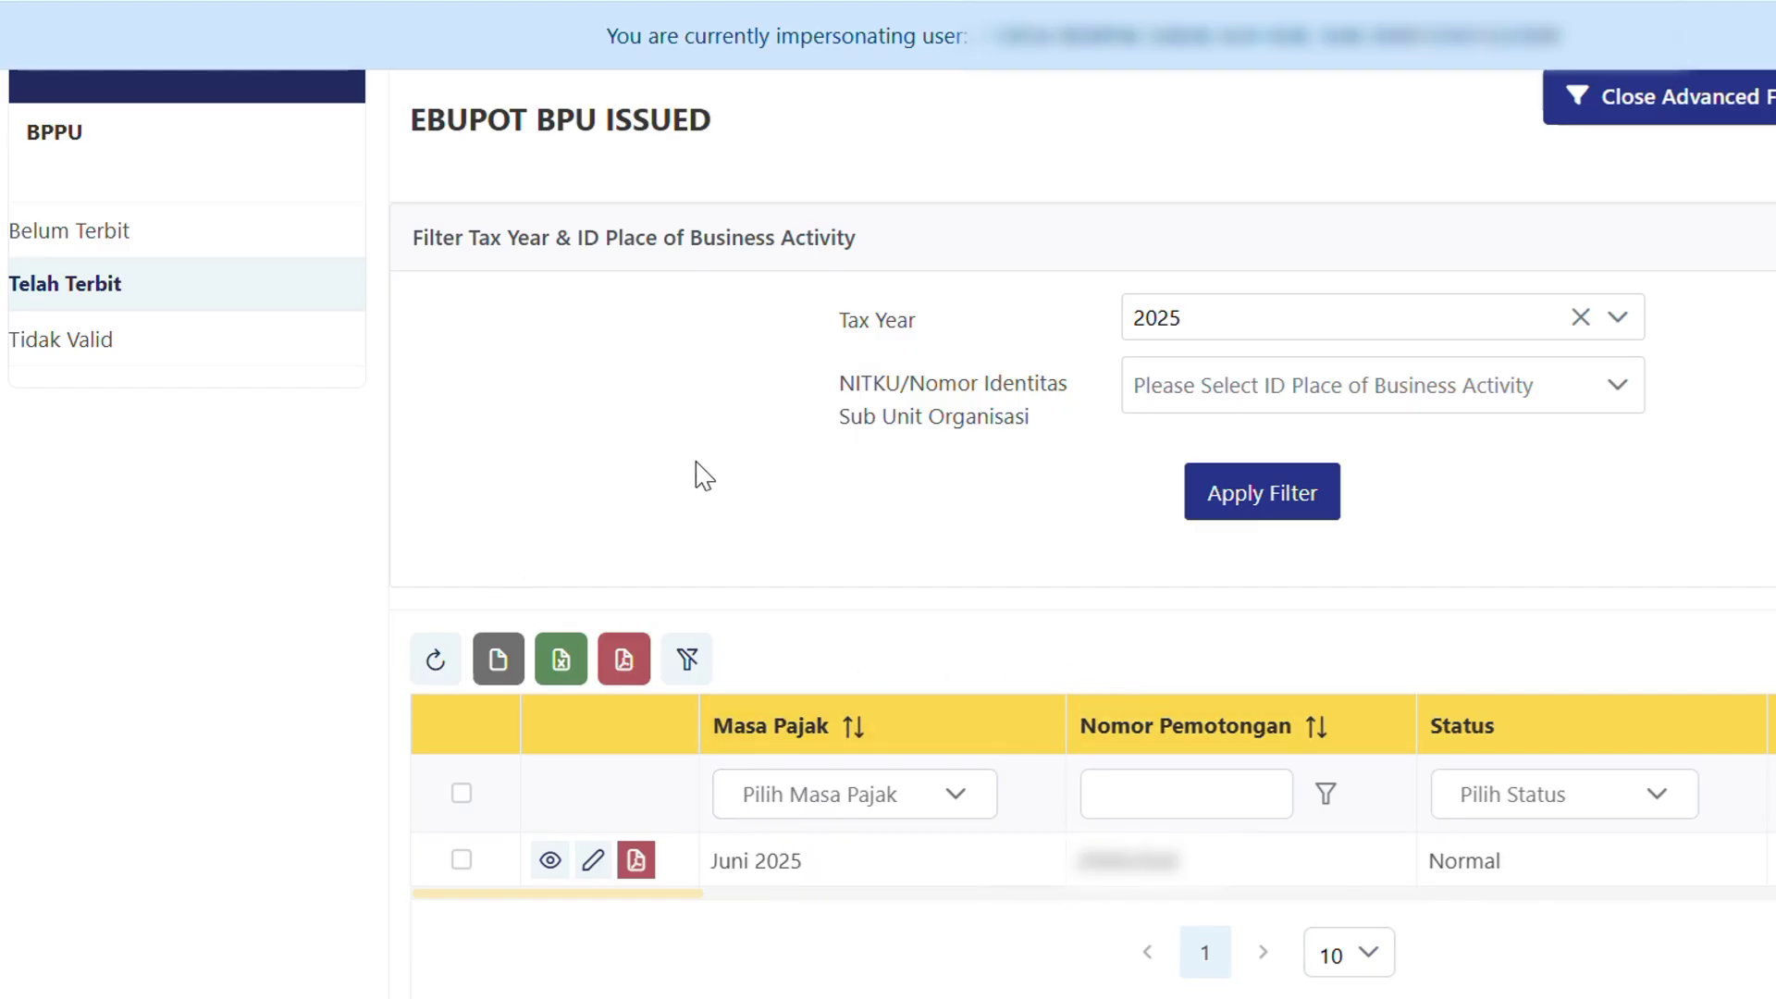
pyautogui.click(76, 246)
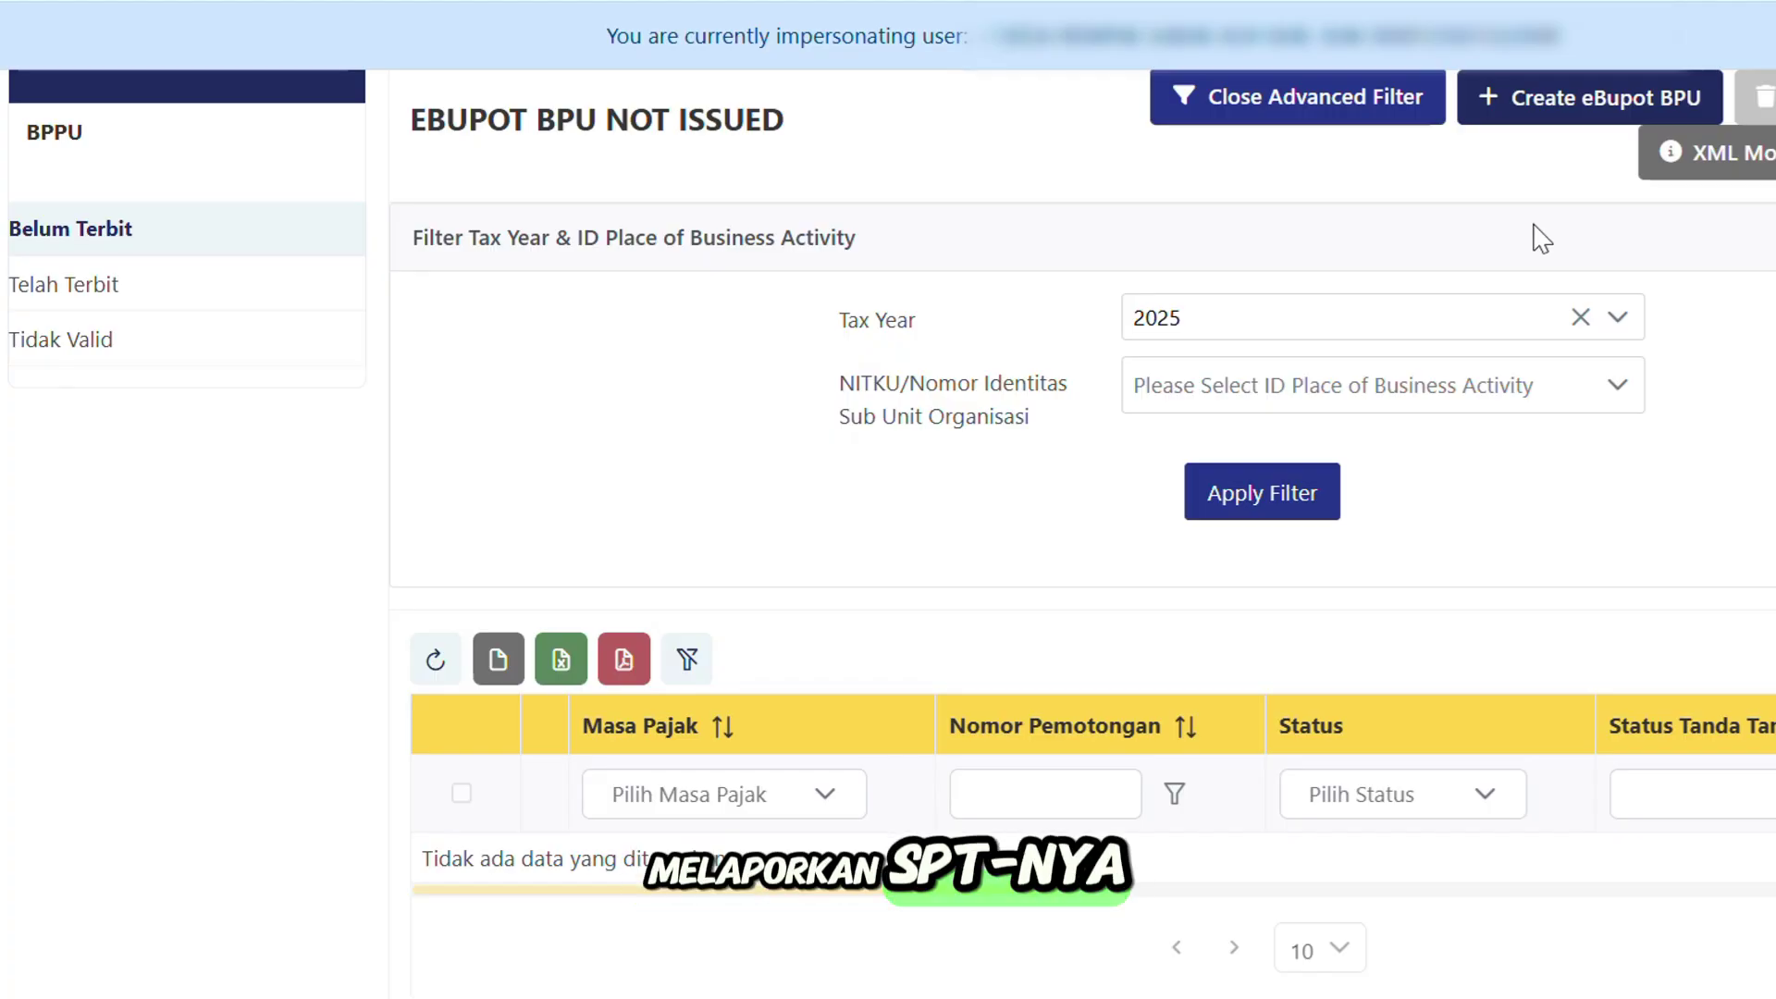
pyautogui.scroll(2, 1147, 388)
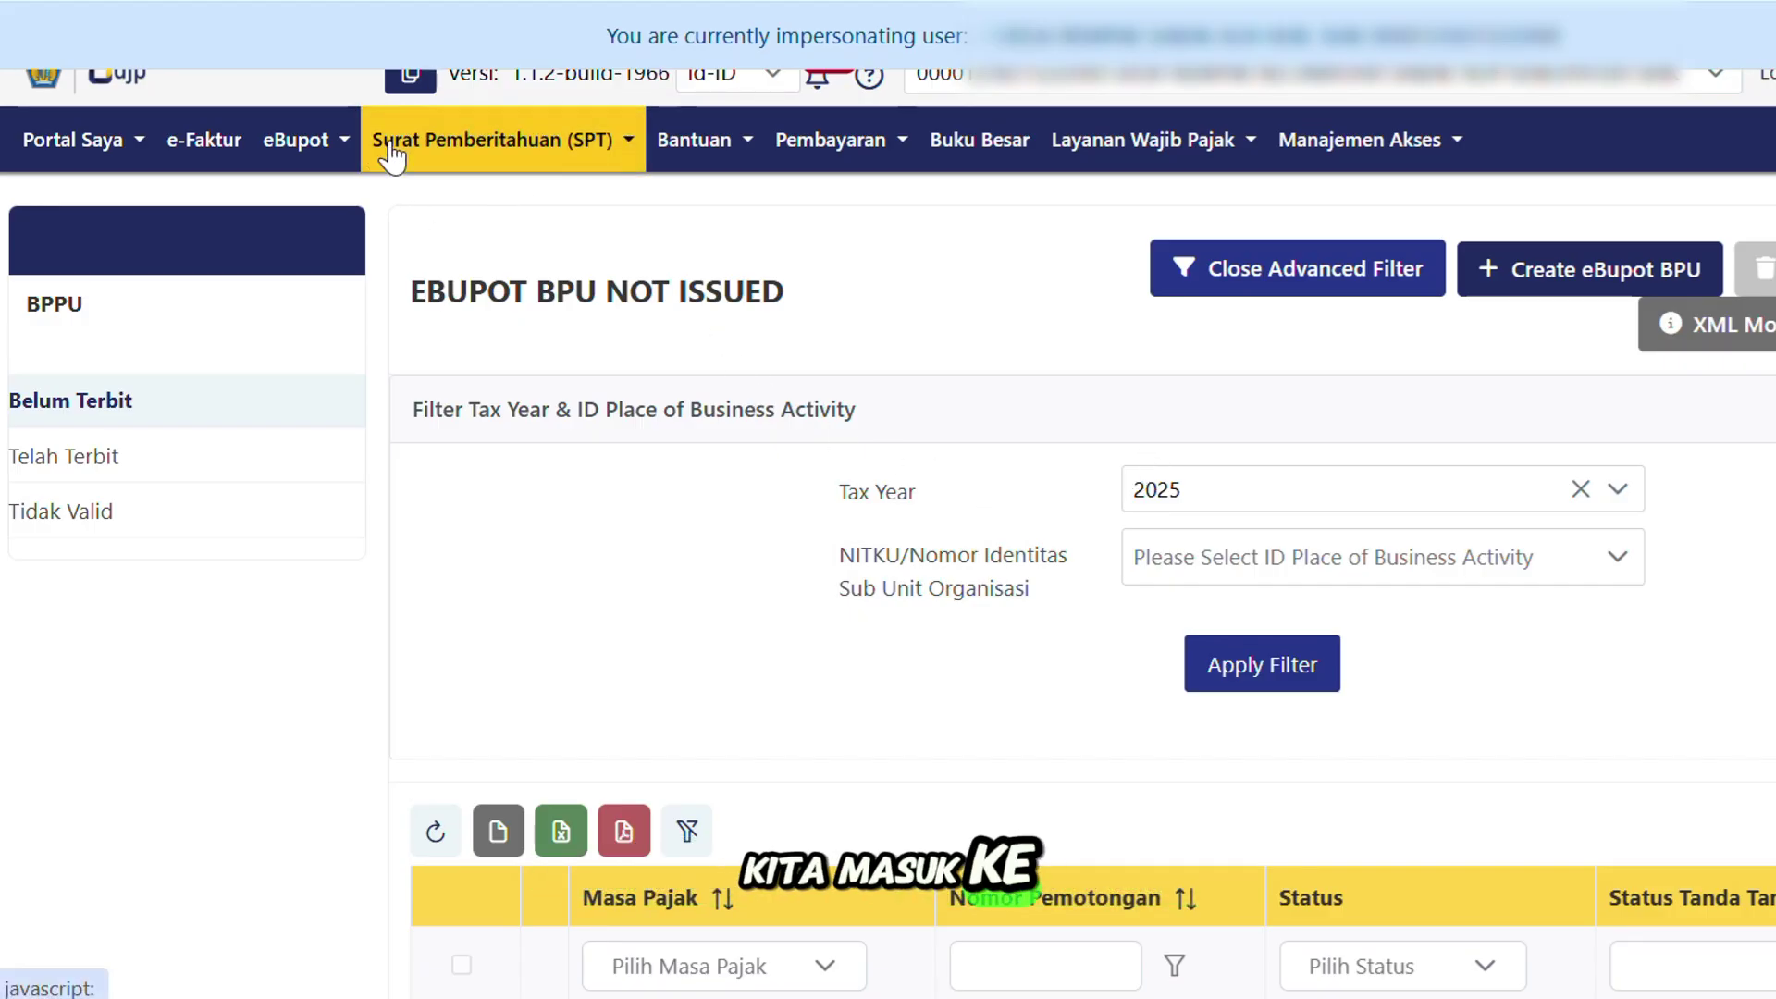
# From the Surat Pemberitahuan (SPT) menu, choose Buat Konsep SPT to begin a new draft.
pyautogui.click(534, 158)
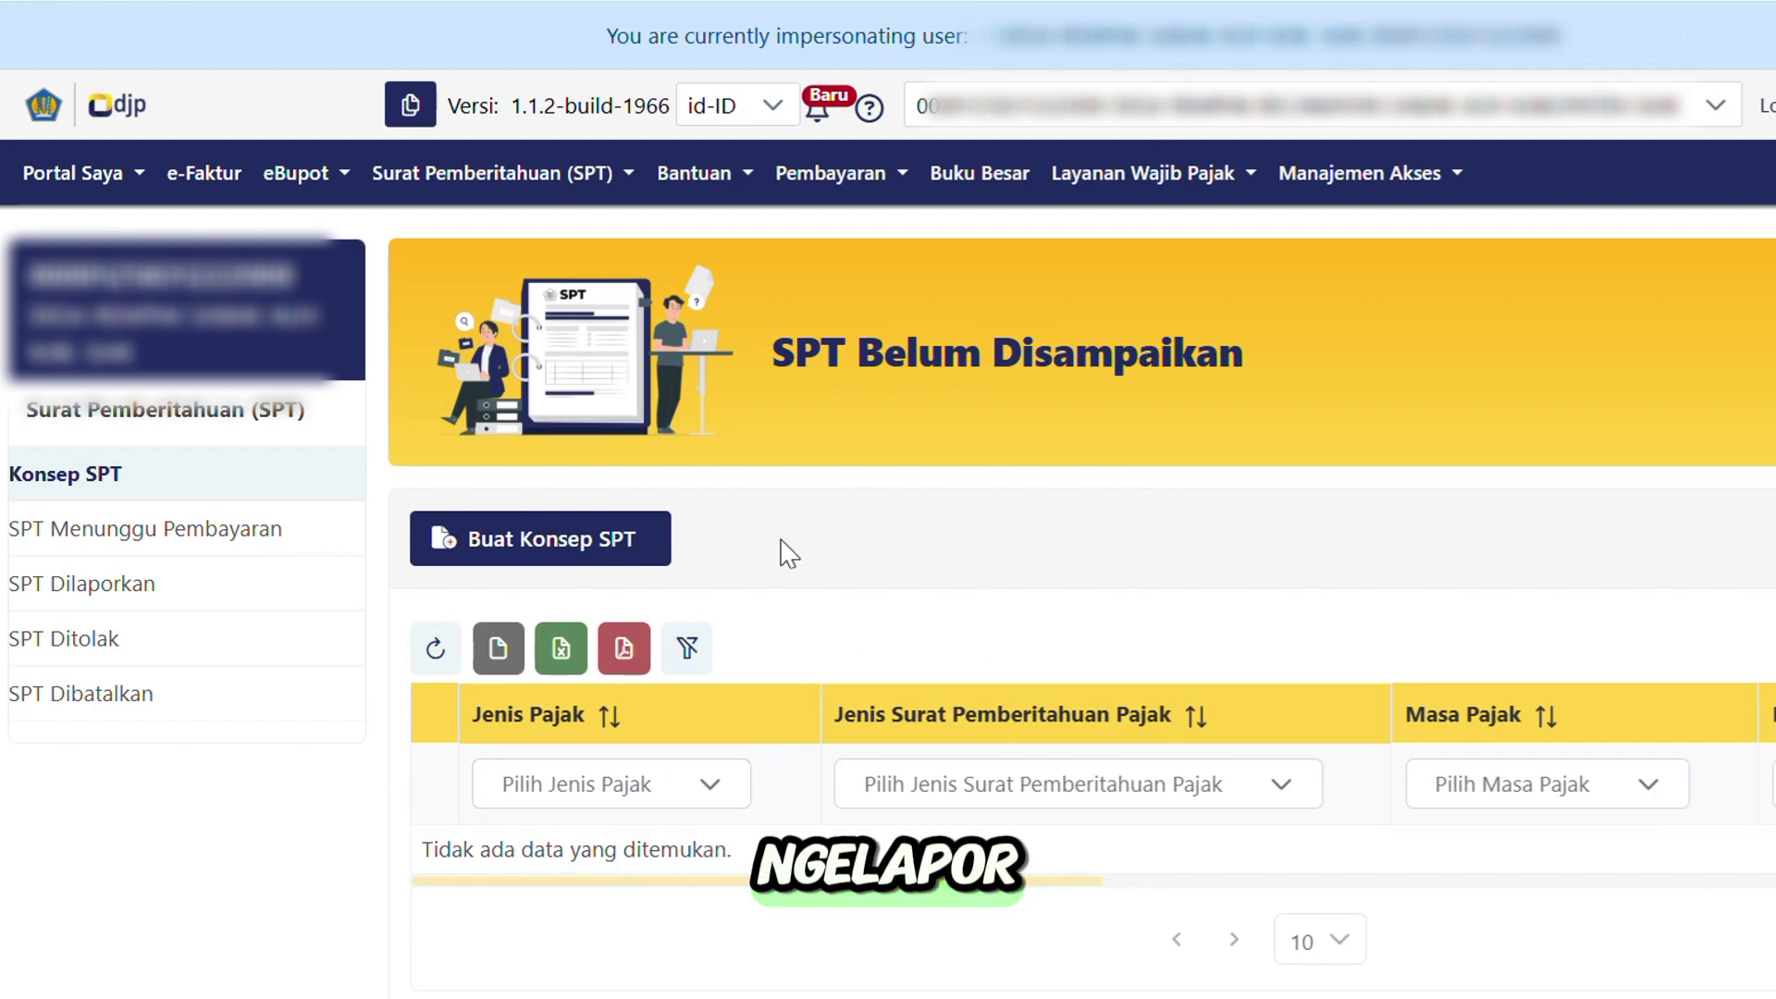
pyautogui.click(548, 545)
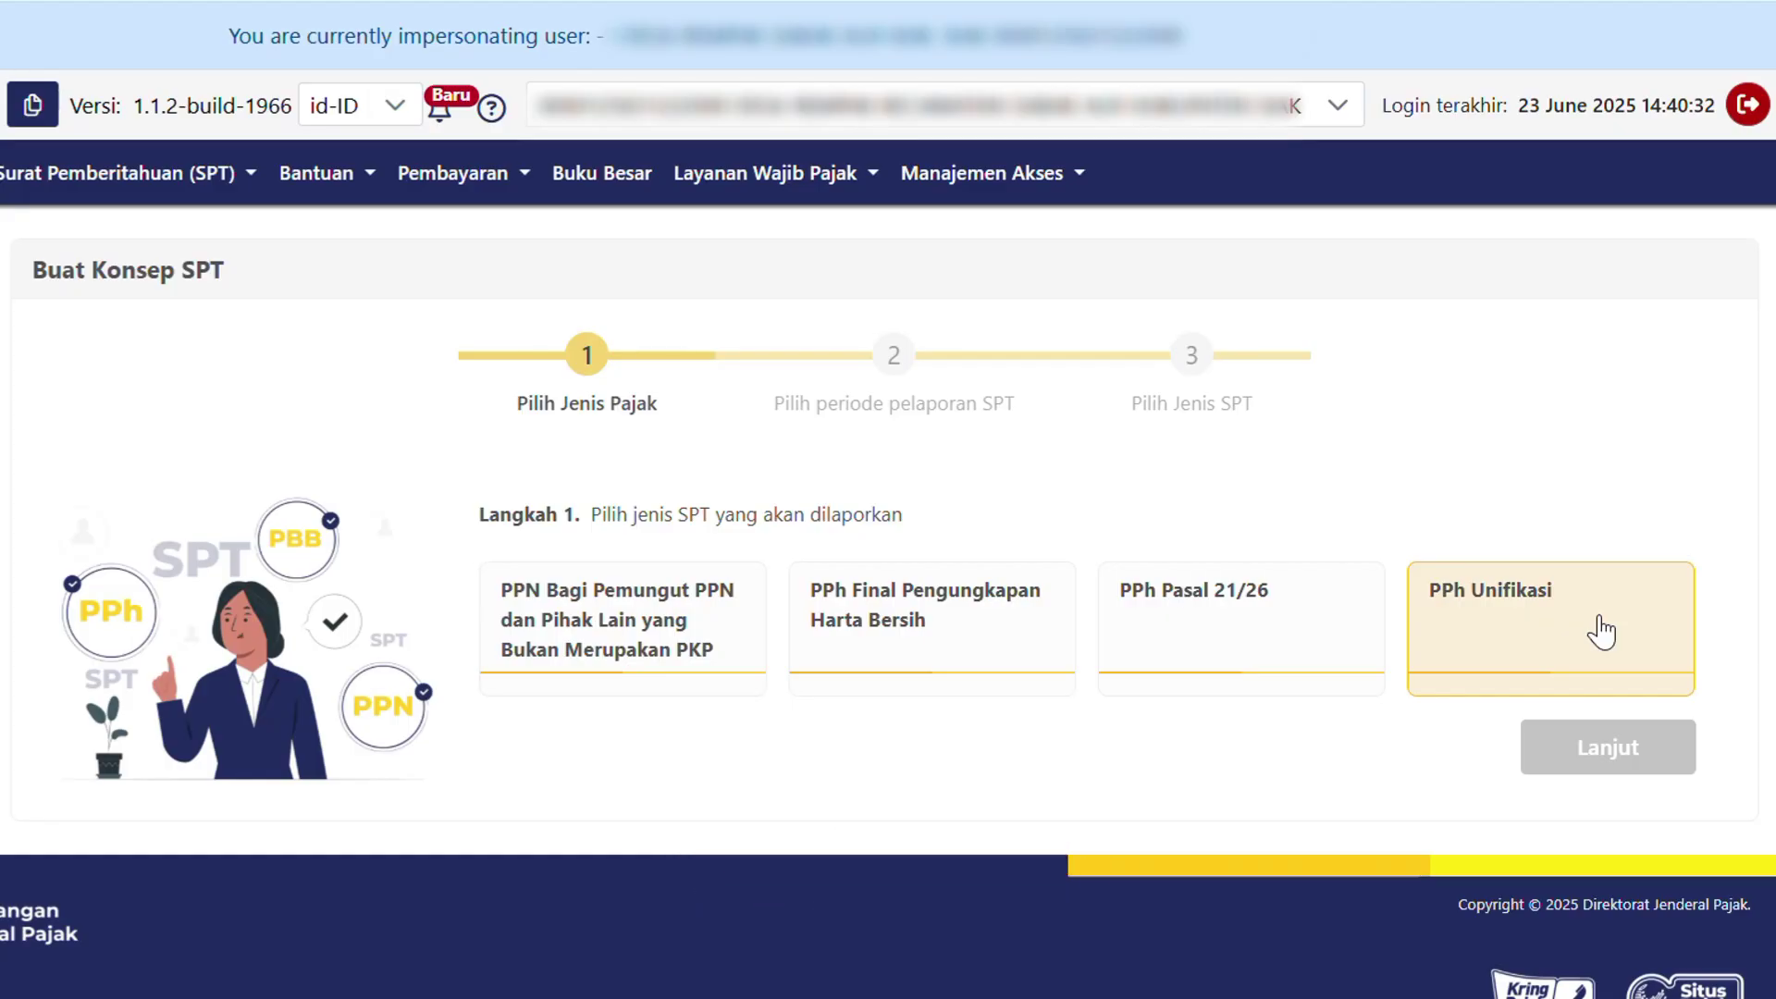
# Choose PPh Unifikasi as the tax type and Juni 2025 as the tax period.
pyautogui.click(1550, 603)
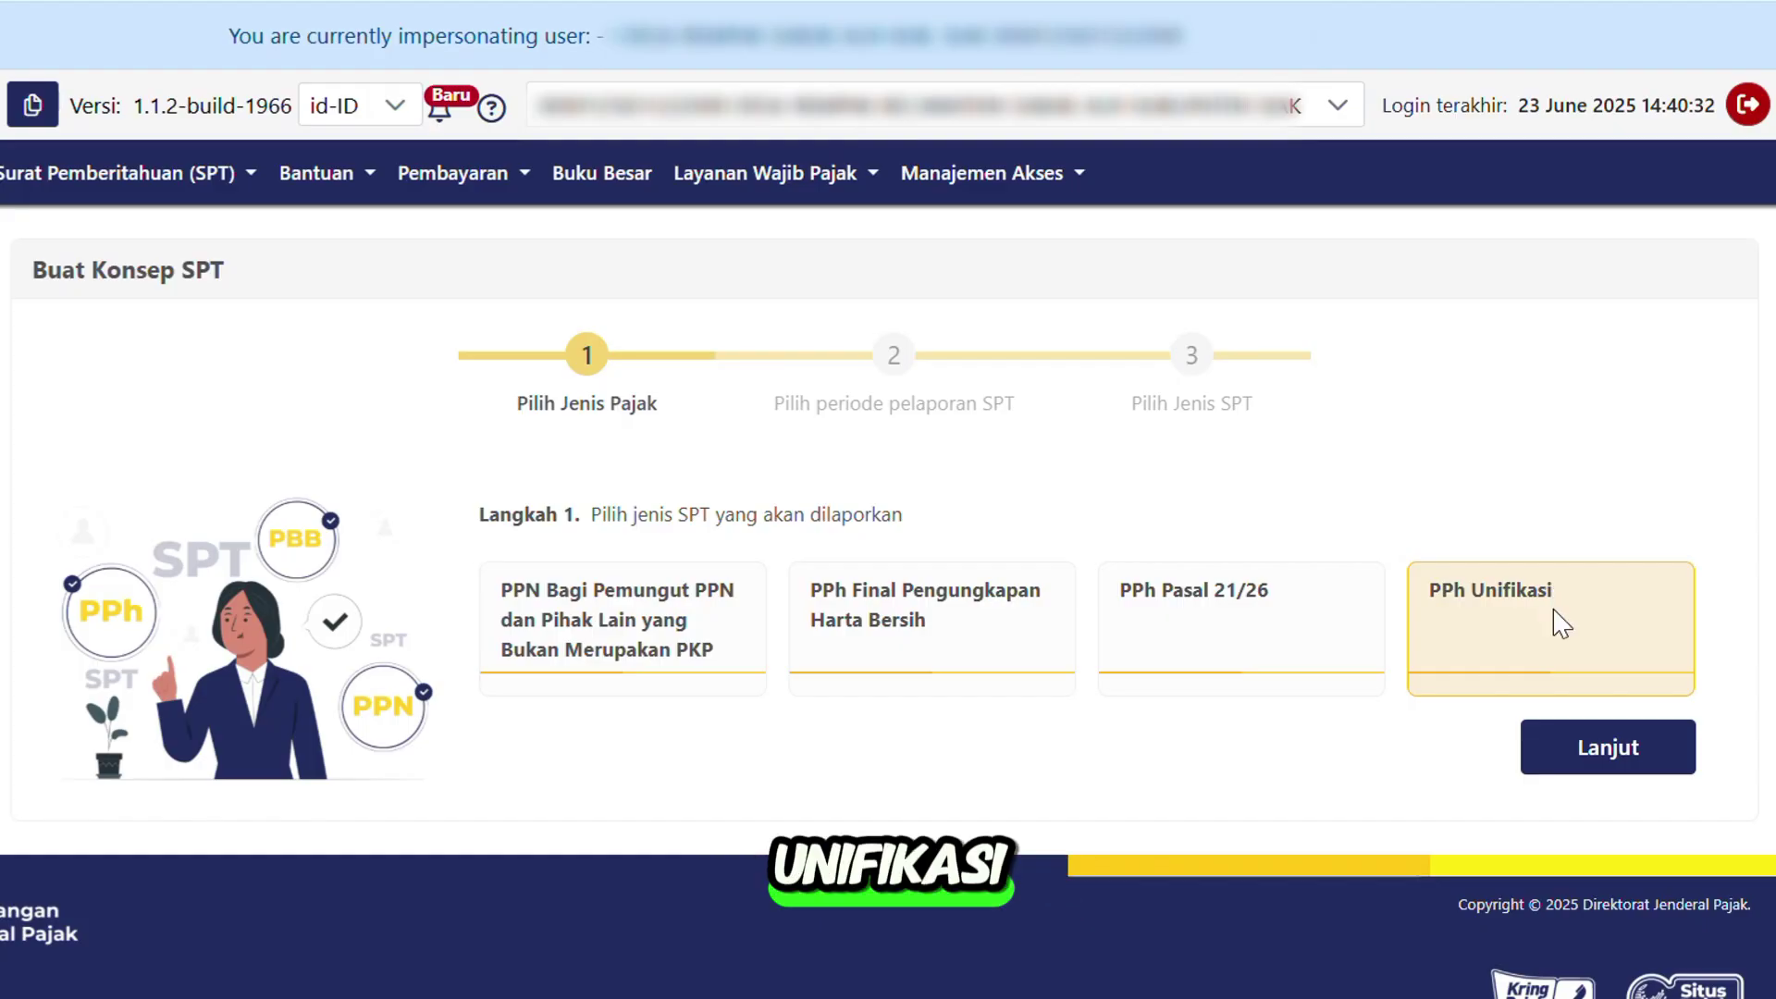
pyautogui.click(1592, 778)
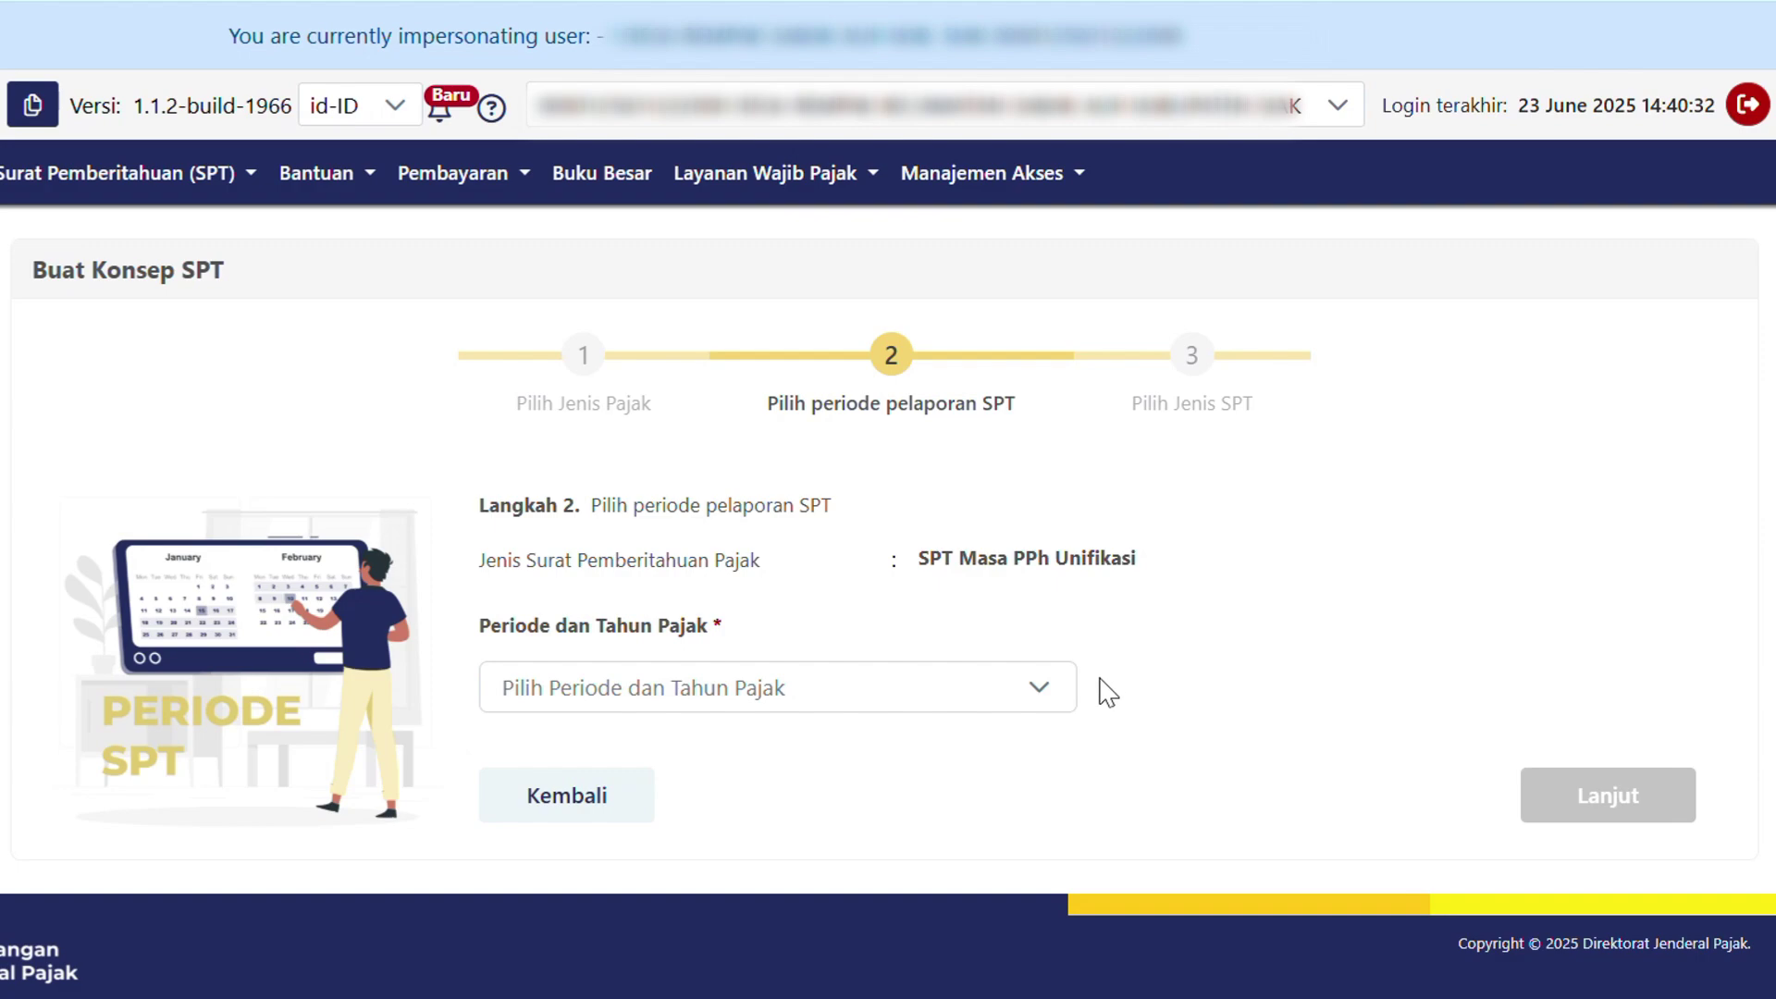
pyautogui.click(985, 706)
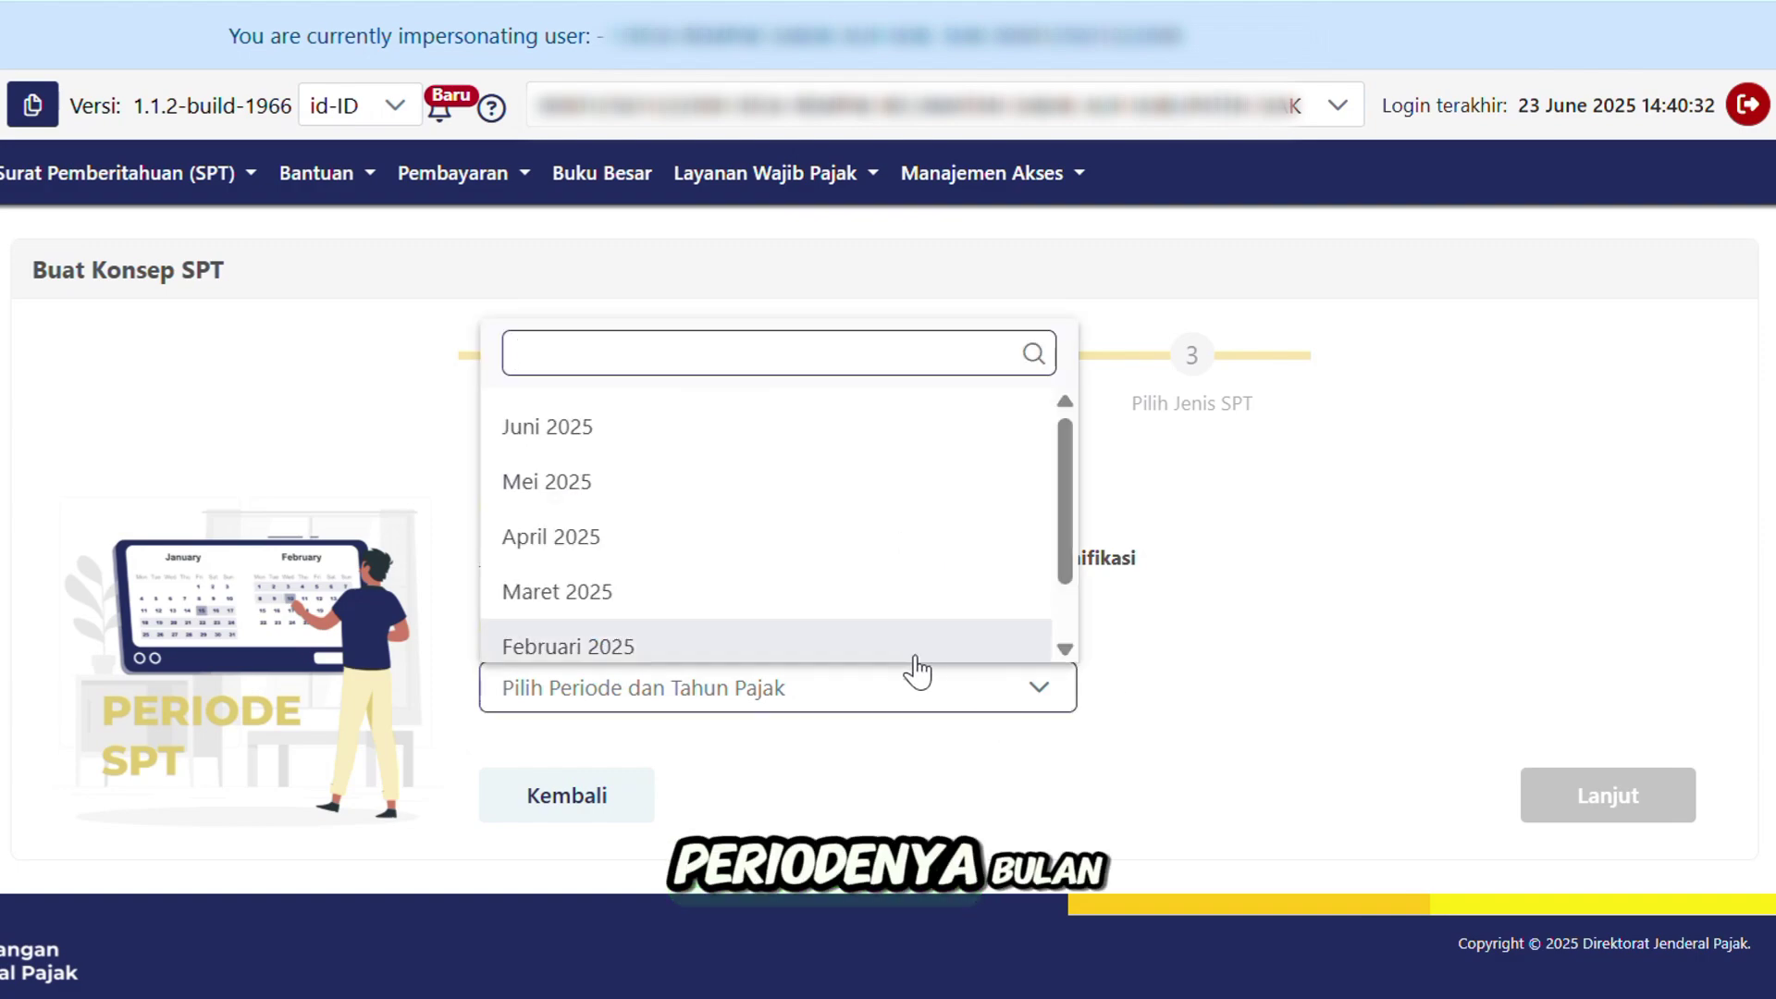
pyautogui.scroll(-1, 805, 583)
pyautogui.scroll(1, 660, 463)
pyautogui.click(650, 428)
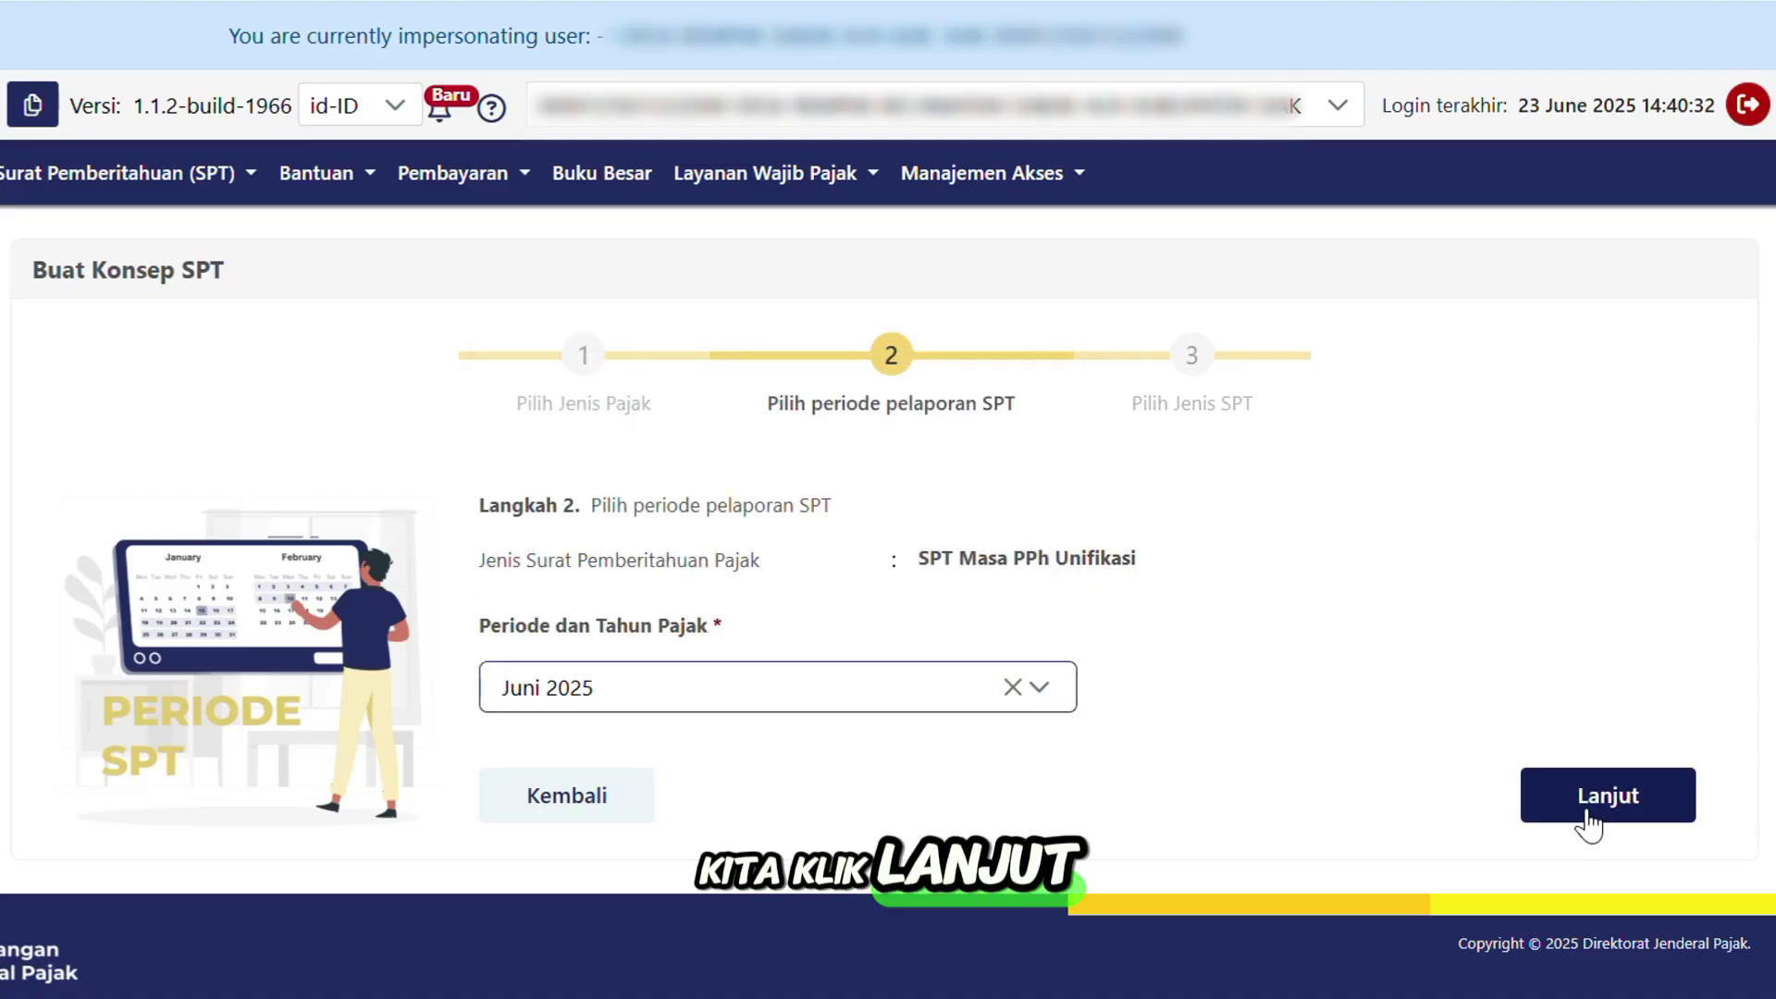
# Set the SPT model to Normal and create the SPT draft.
pyautogui.click(1589, 797)
pyautogui.click(888, 725)
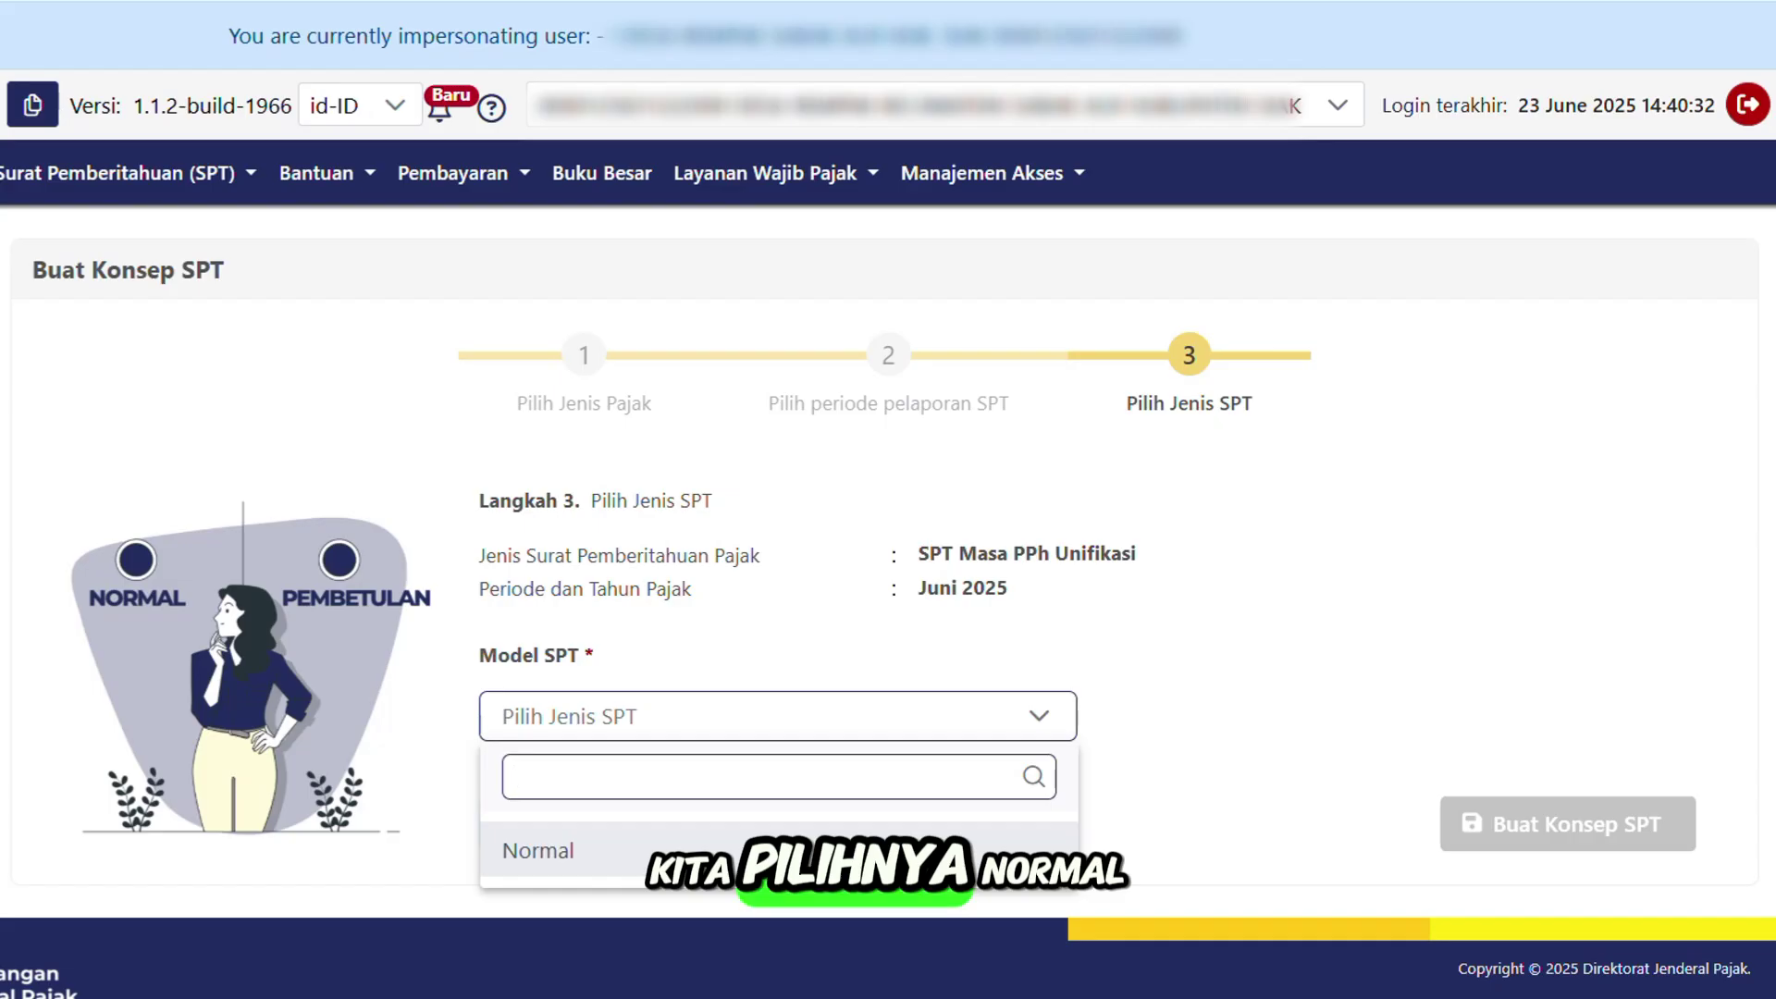
pyautogui.click(789, 848)
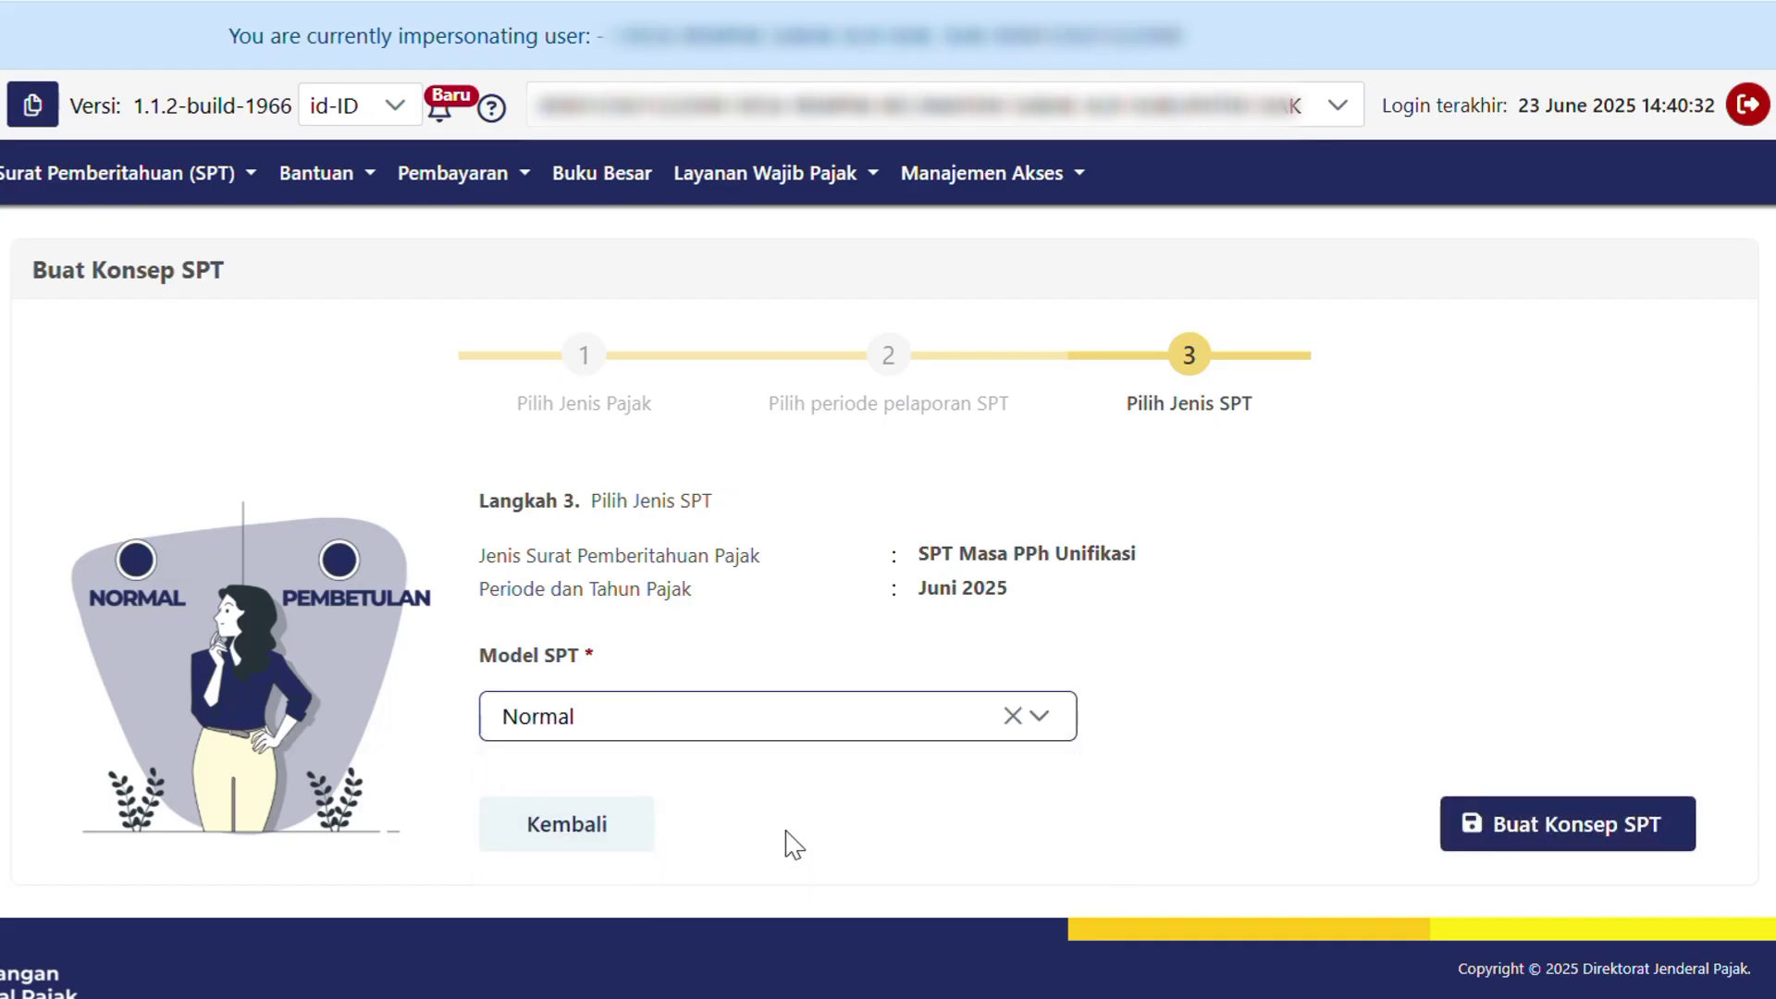
pyautogui.click(1633, 843)
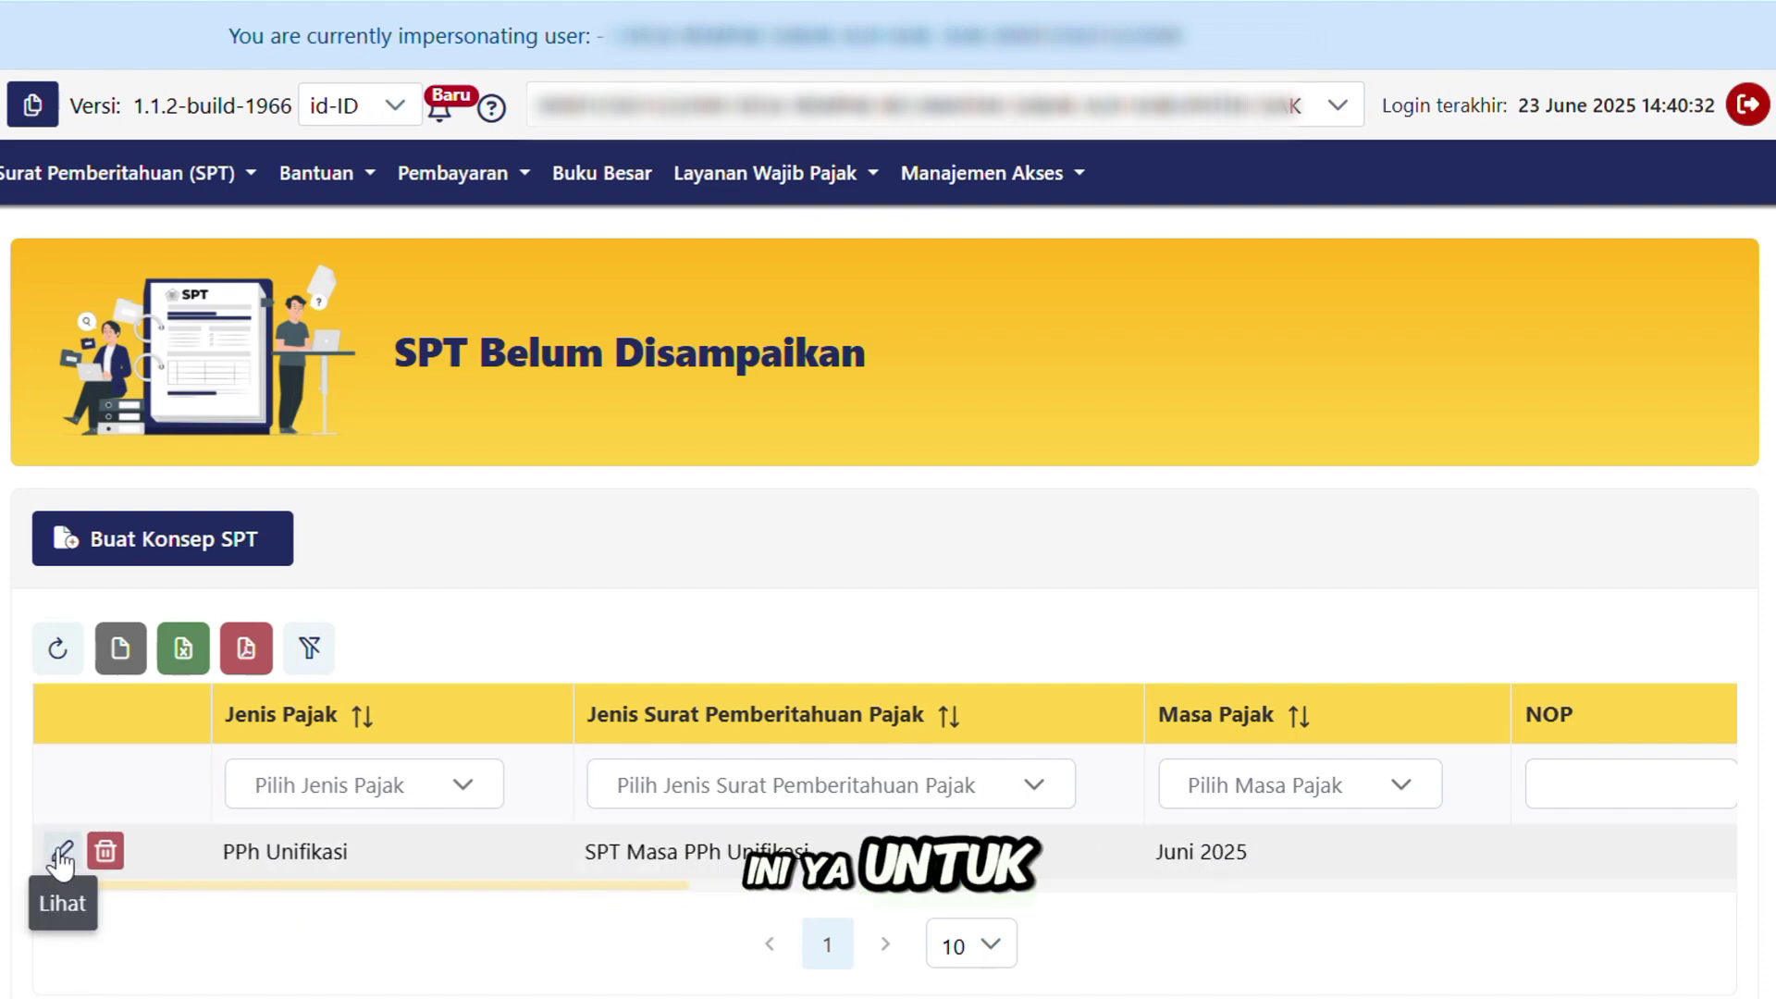
# Open the Juni 2025 draft and check the Pasal 22 (KJS 411122-910) tax of 1.297.503.
pyautogui.click(61, 855)
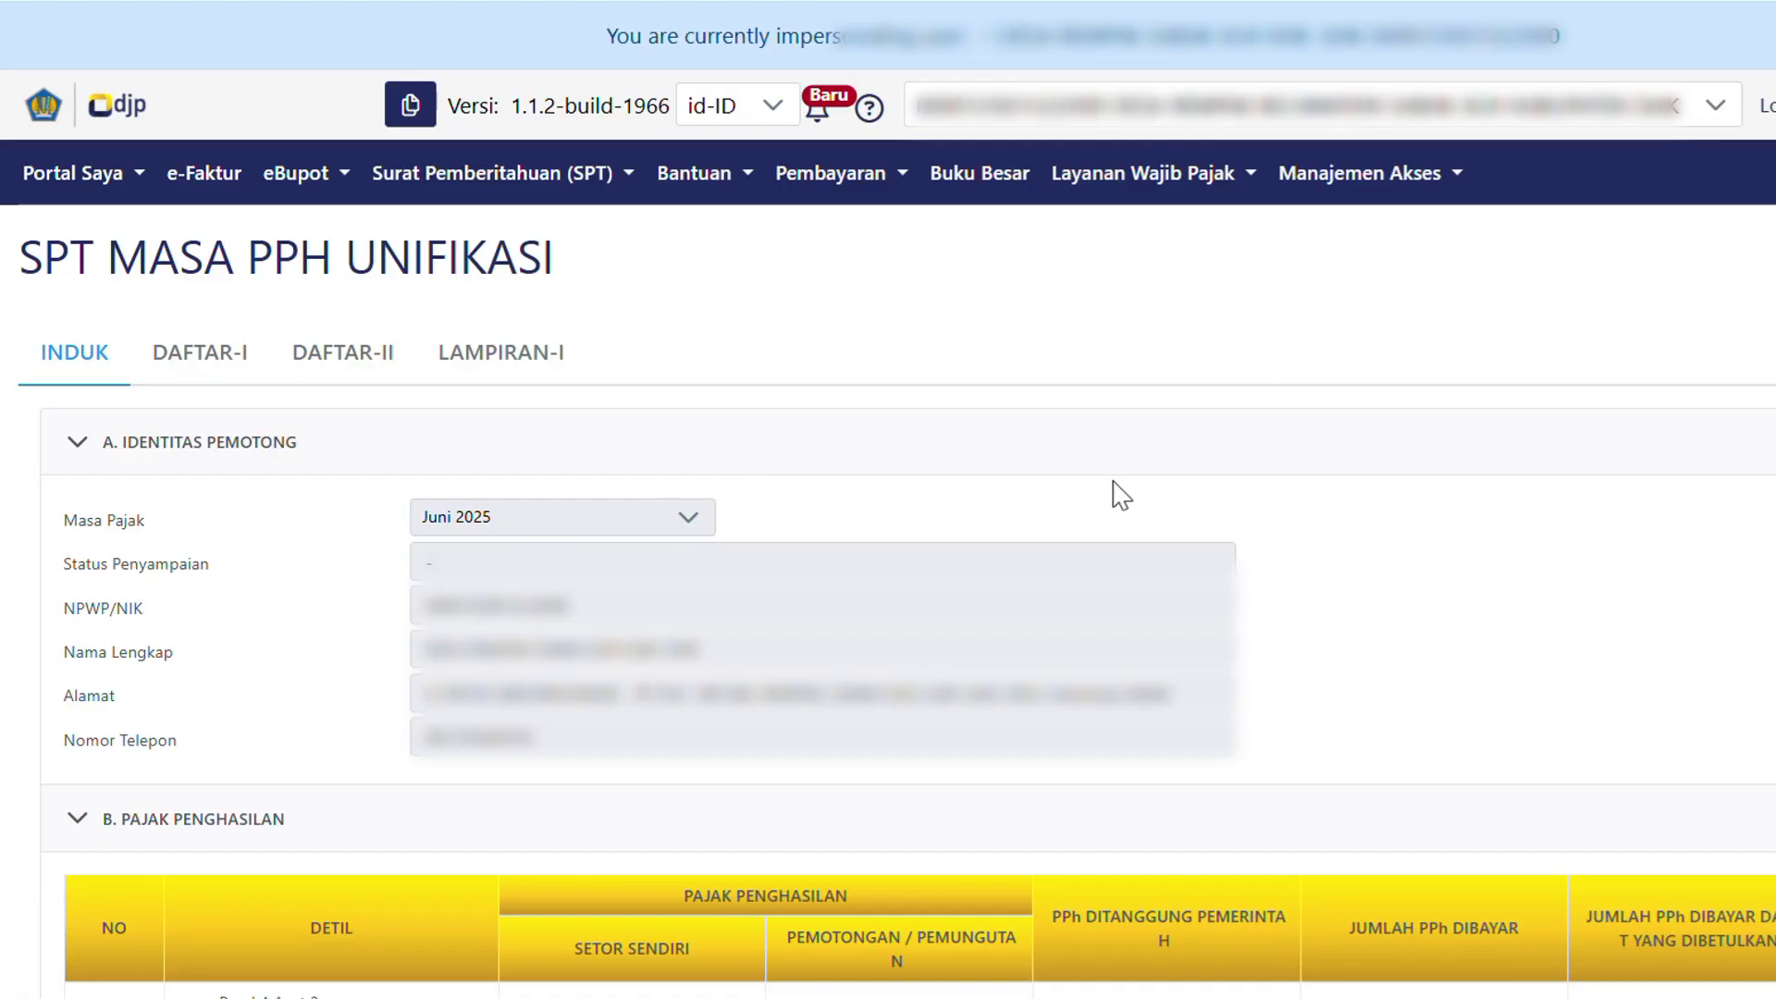
pyautogui.scroll(-10, 1121, 495)
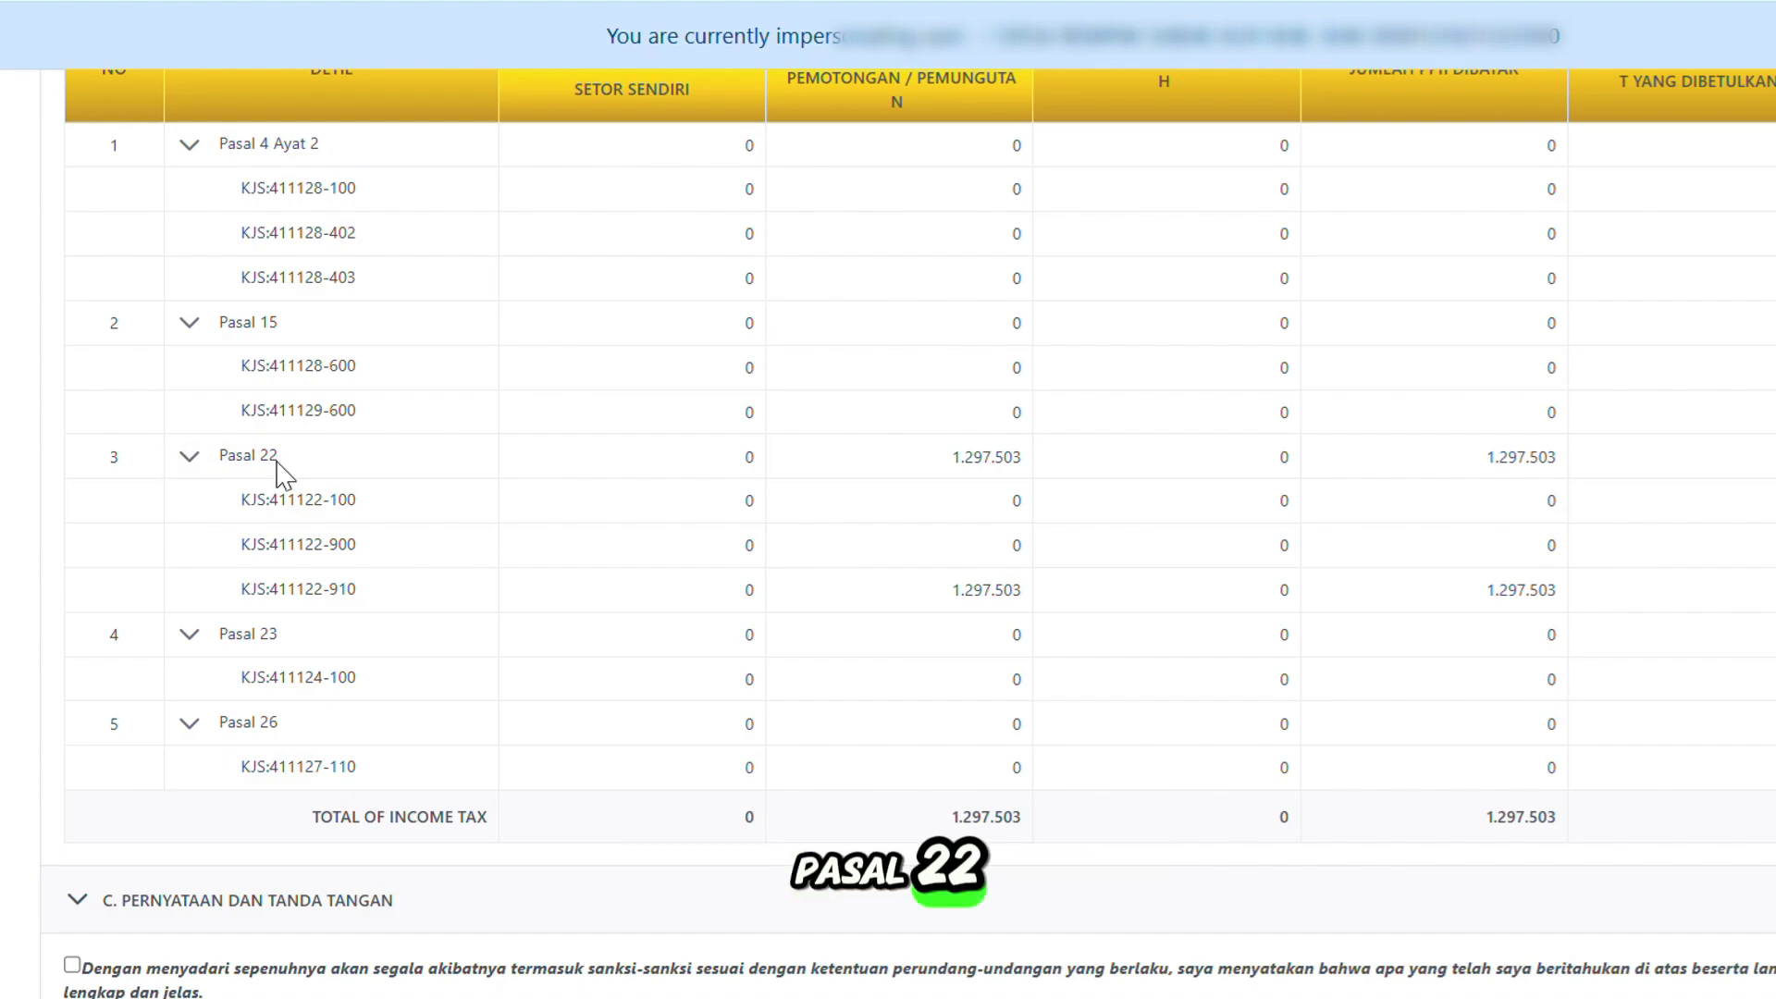
pyautogui.moveTo(277, 470); pyautogui.dragTo(231, 463)
pyautogui.moveTo(657, 490); pyautogui.dragTo(978, 484)
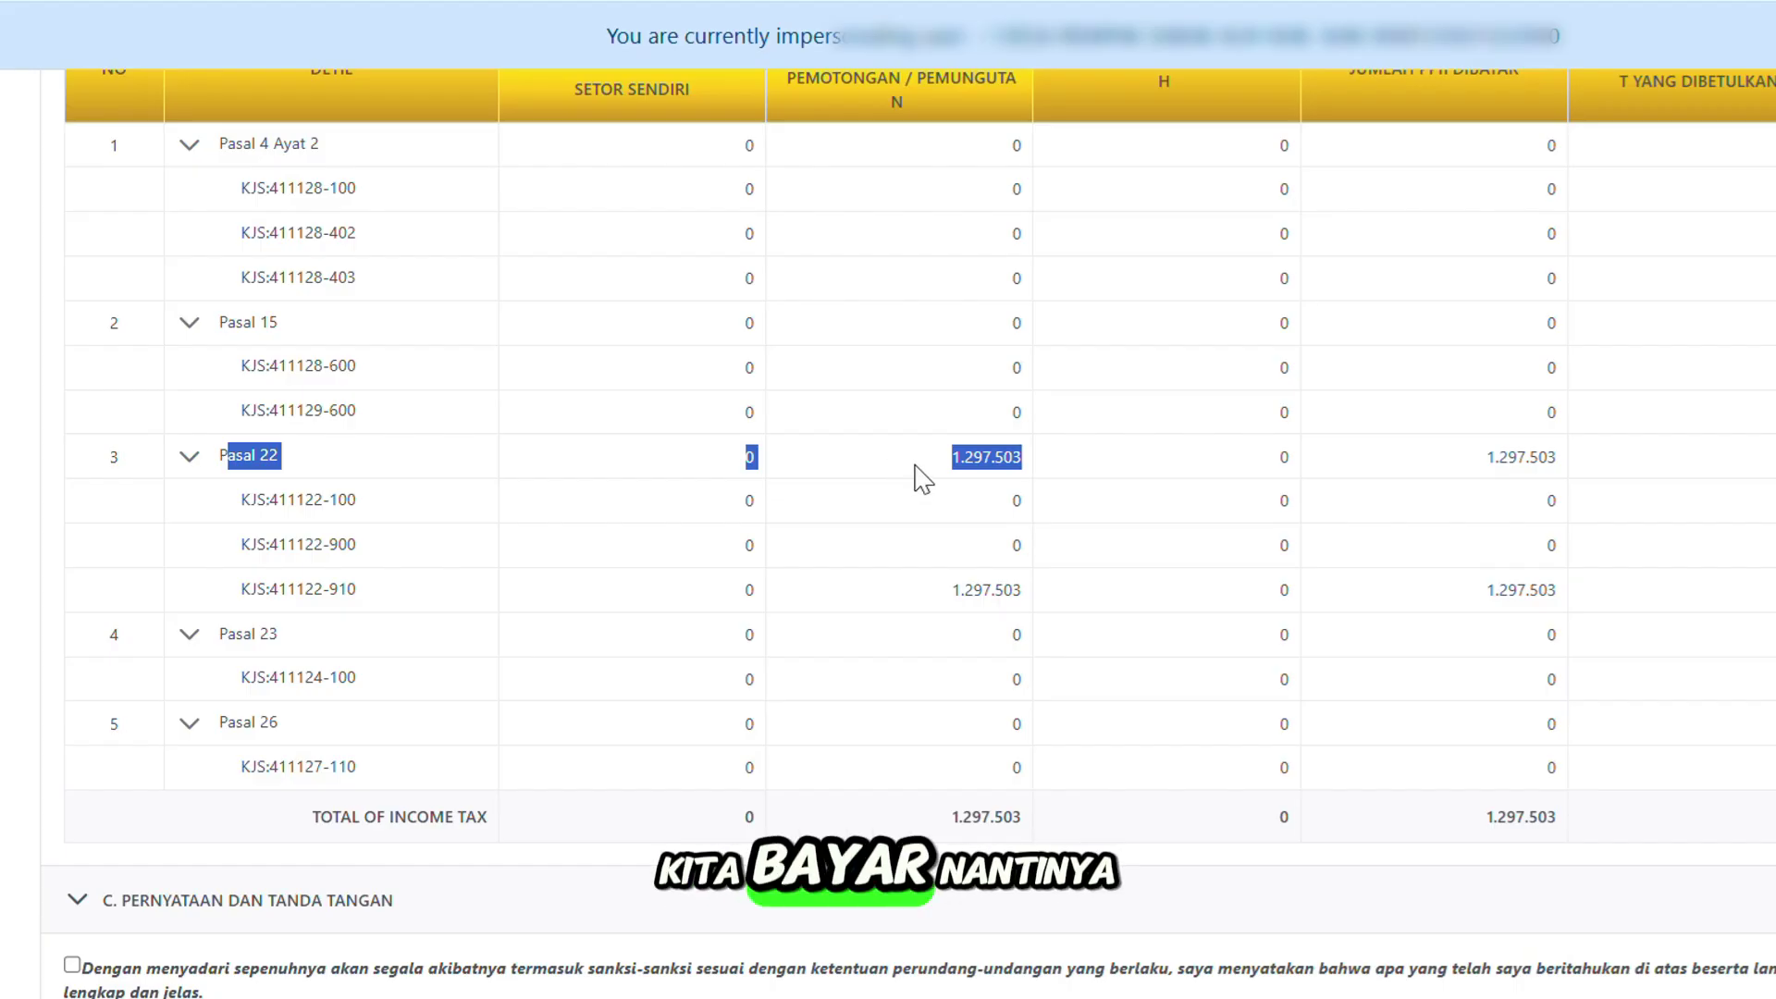
pyautogui.click(1218, 500)
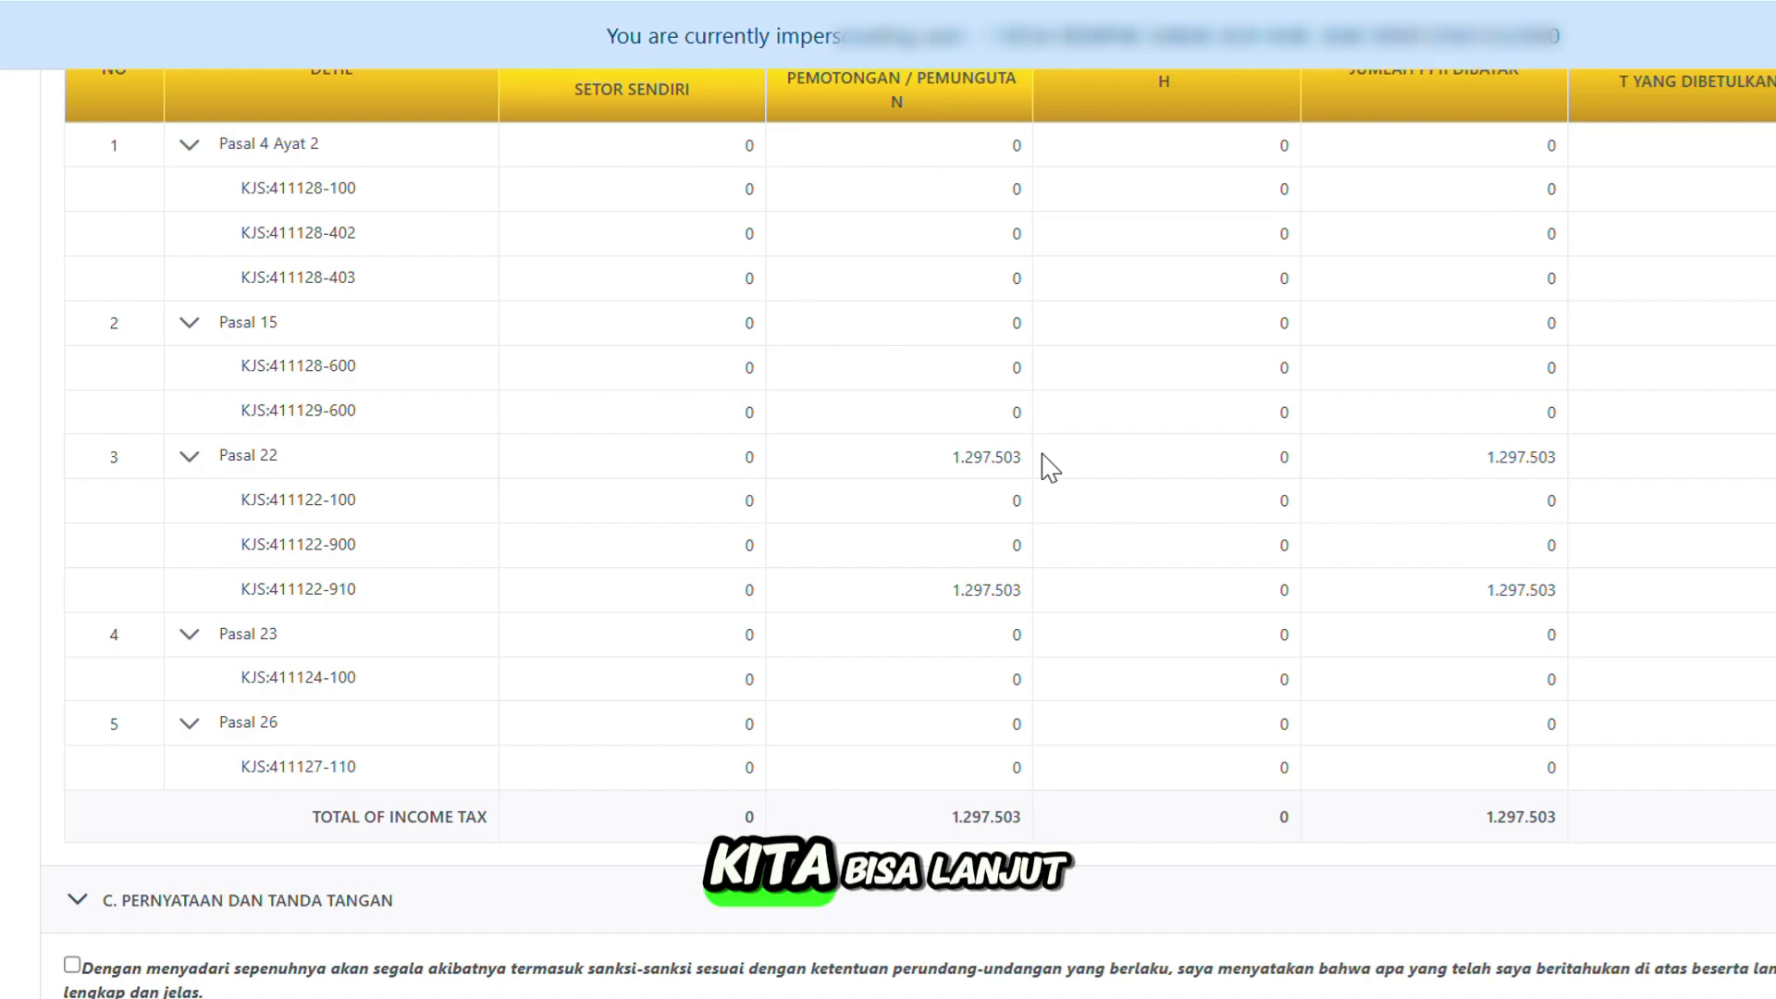
pyautogui.scroll(-4, 1050, 467)
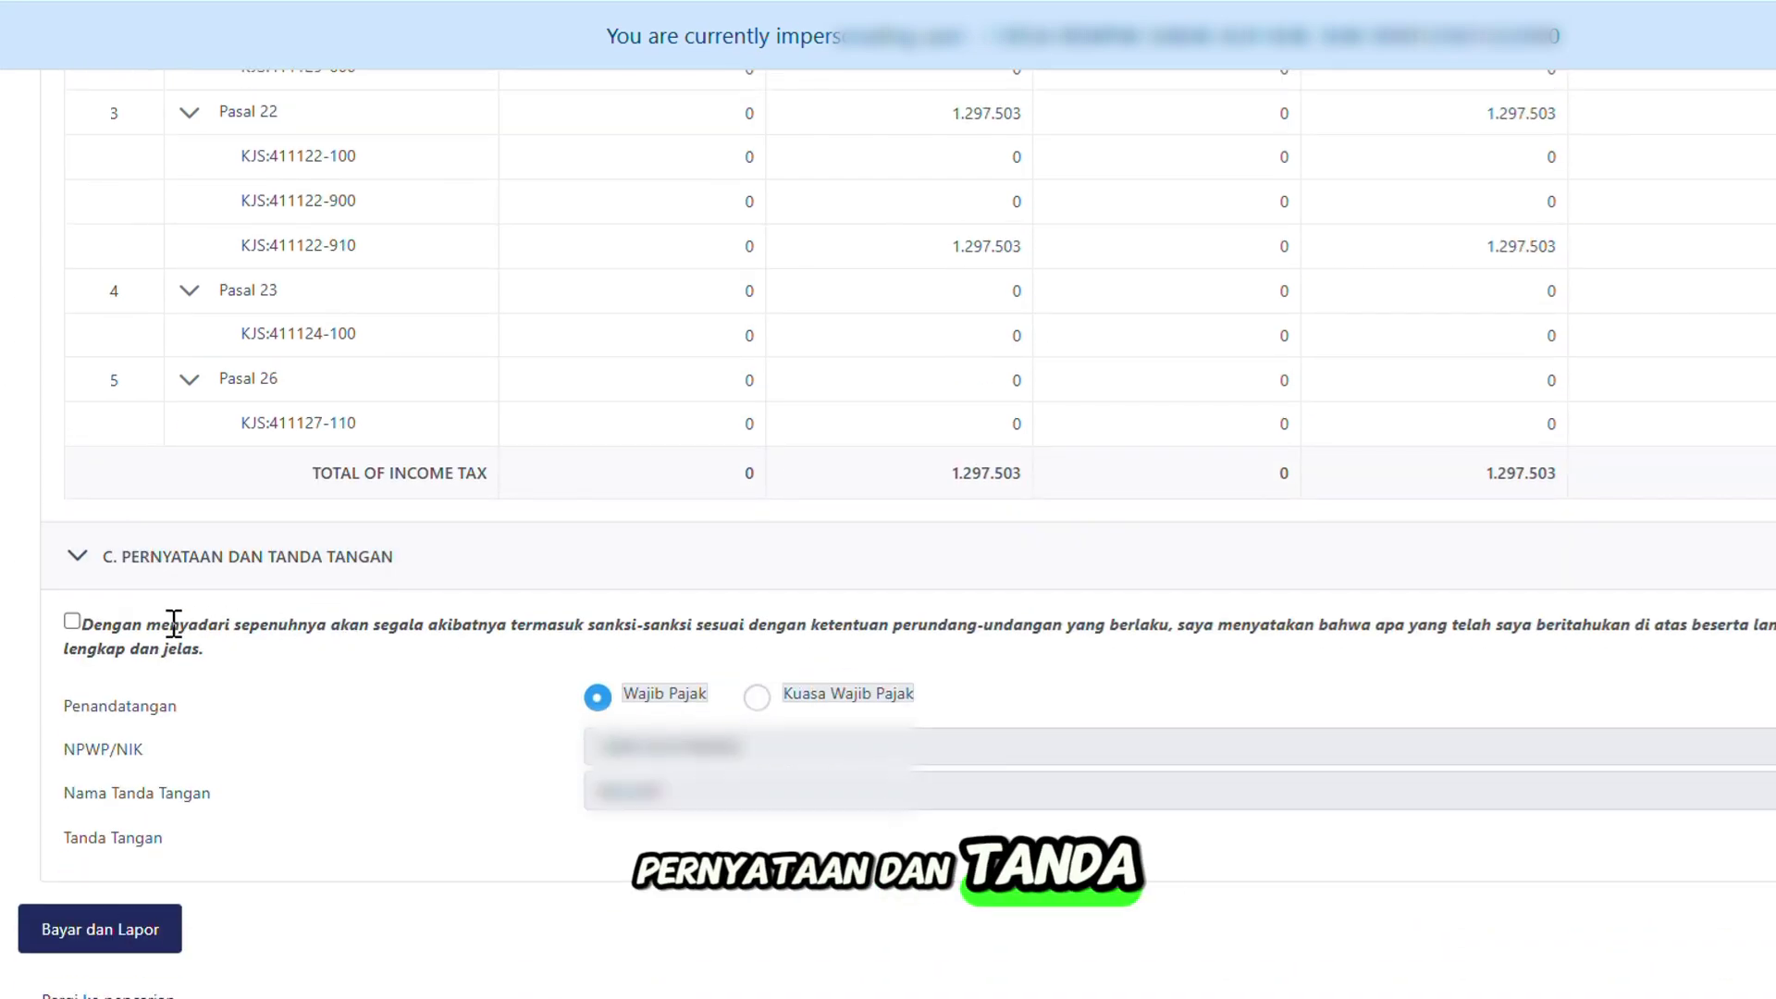
# Agree to the section C declaration and submit the SPT via Bayar dan Lapor.
pyautogui.click(73, 623)
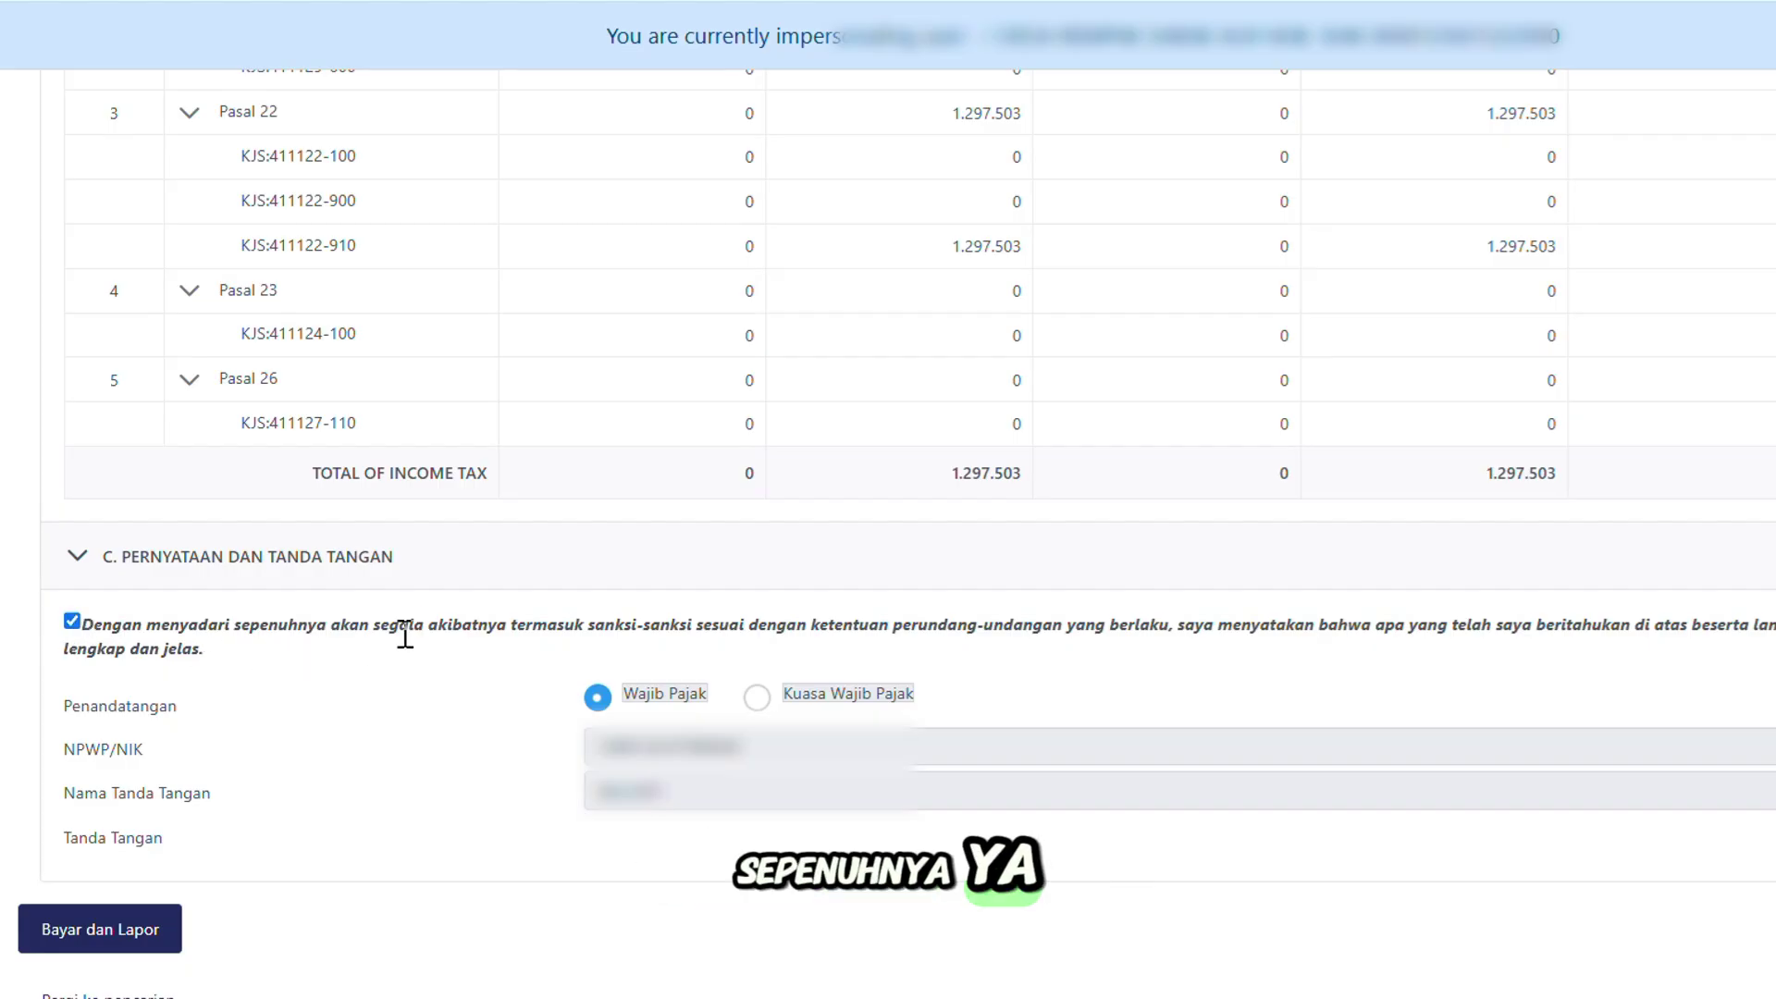
pyautogui.scroll(-2, 442, 584)
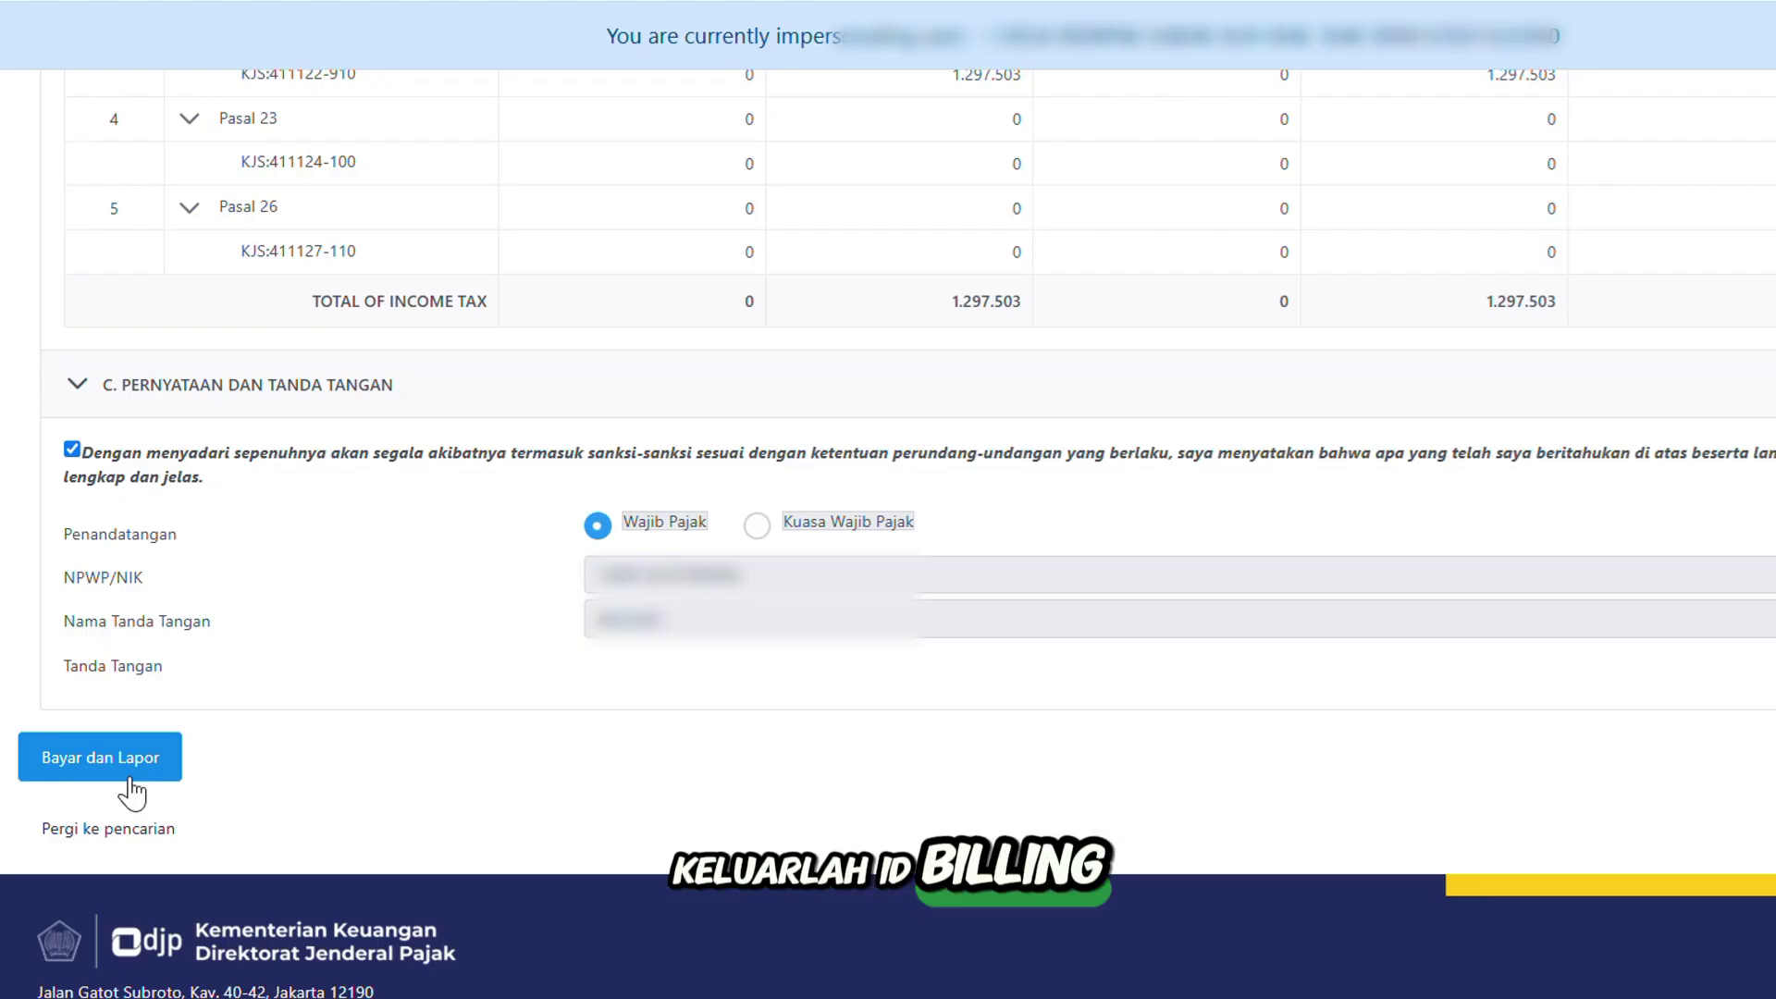
pyautogui.click(178, 751)
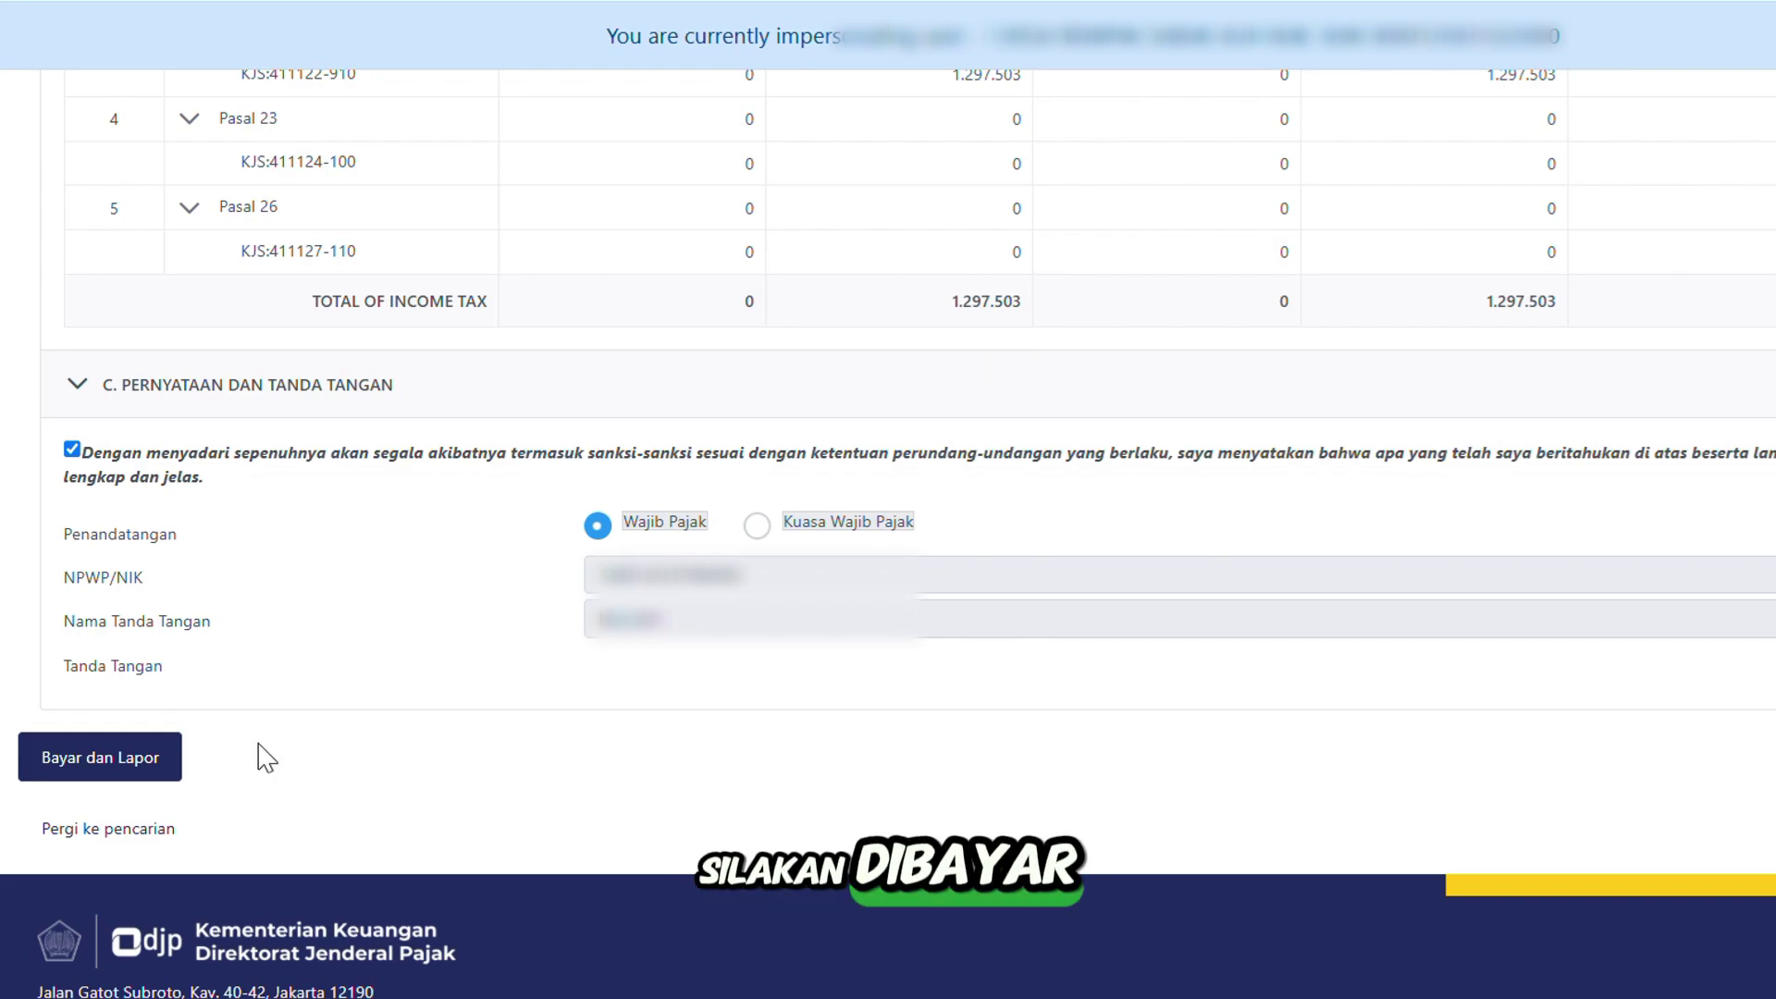
pyautogui.click(167, 786)
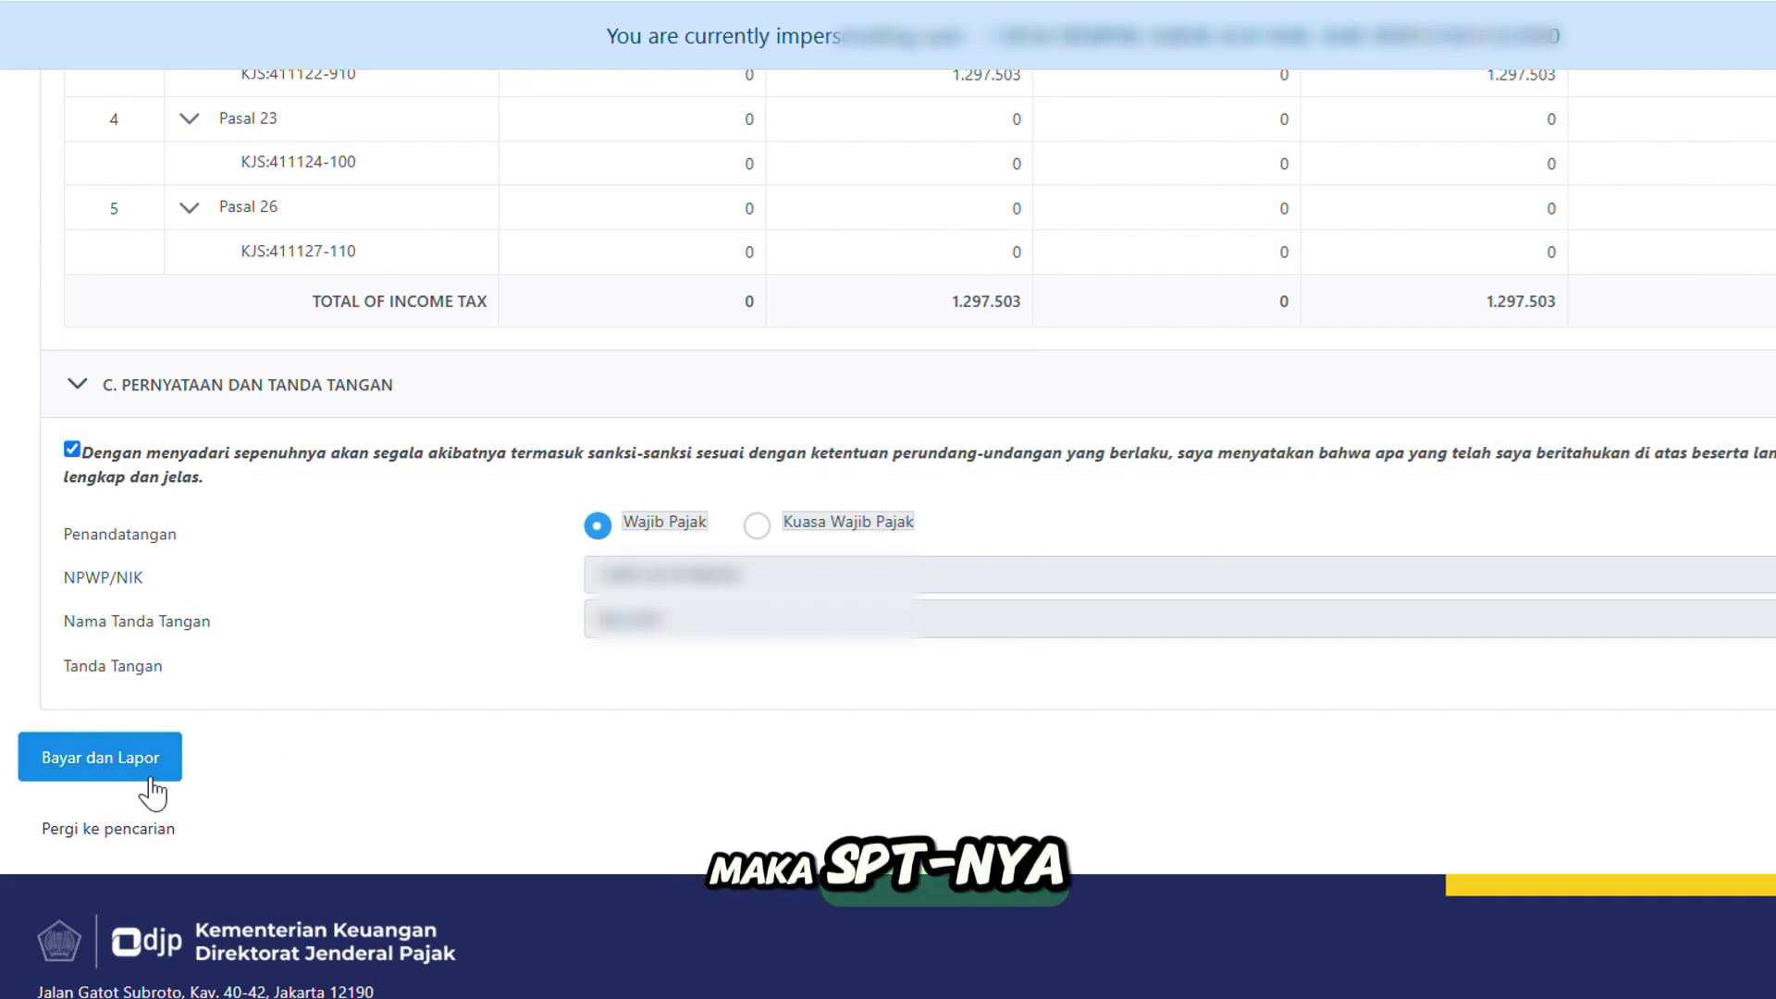